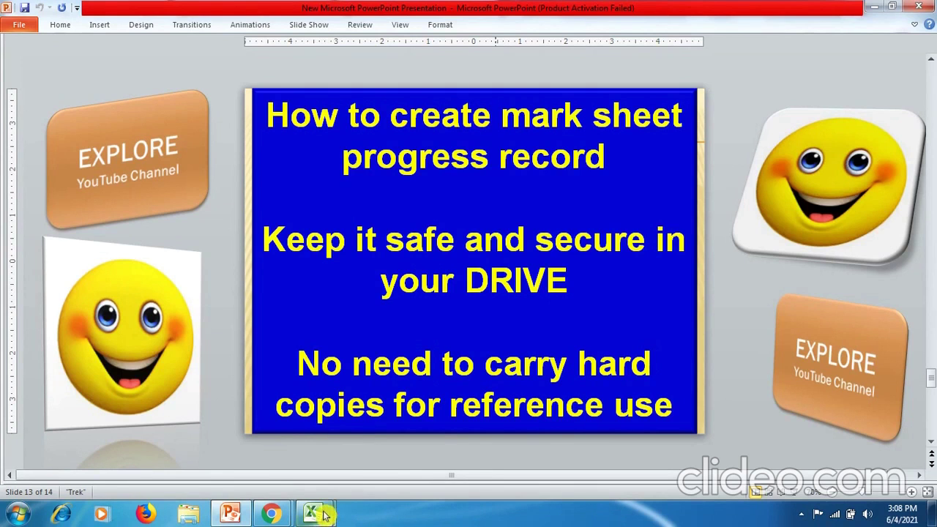
# Step: Bring the Book1 Excel workbook forward from its taskbar preview
pyautogui.moveTo(325, 516)
pyautogui.click(381, 463)
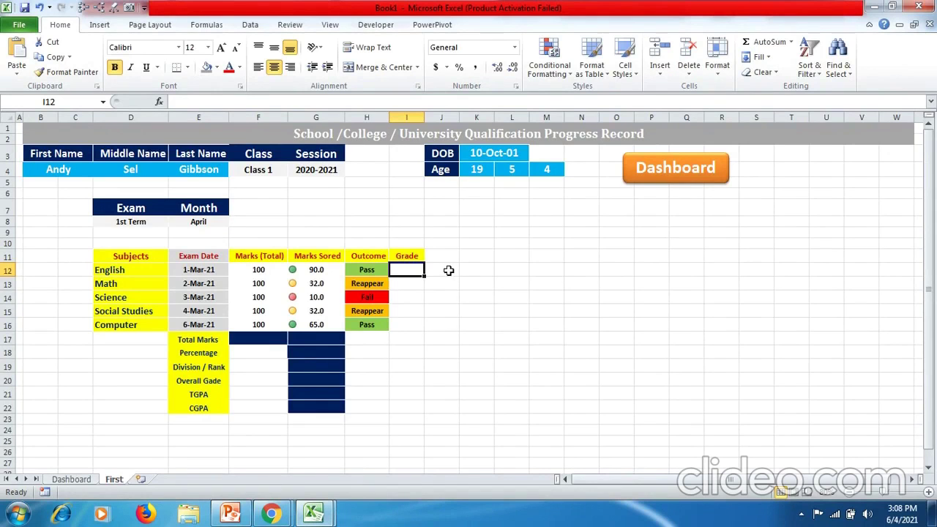
pyautogui.click(66, 479)
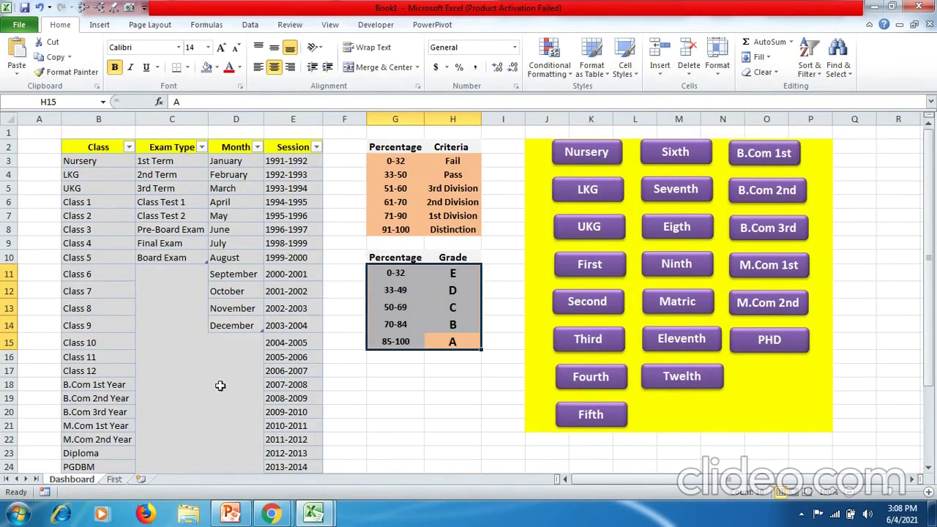
pyautogui.click(113, 478)
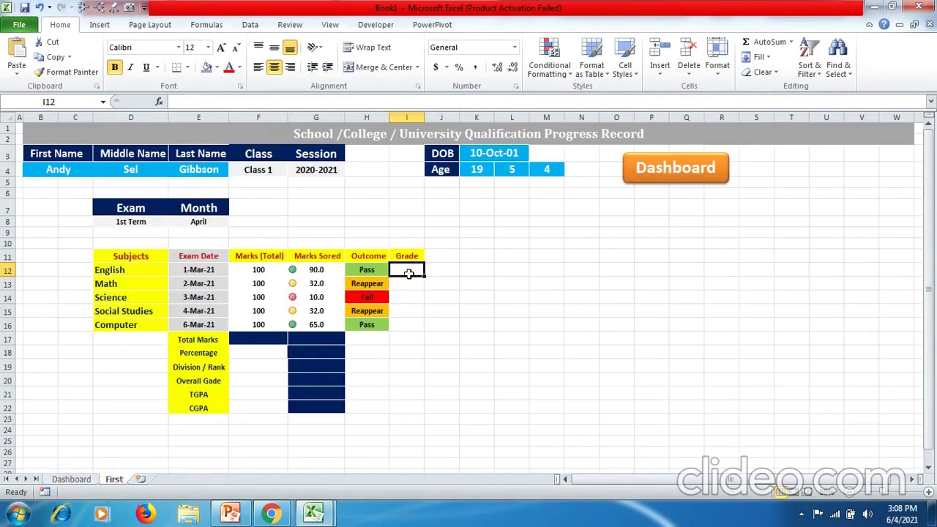
# Step: Enter the nested IF grade formula in I12 and fill it down to I16, giving A, E, E, E, C
pyautogui.write('=')
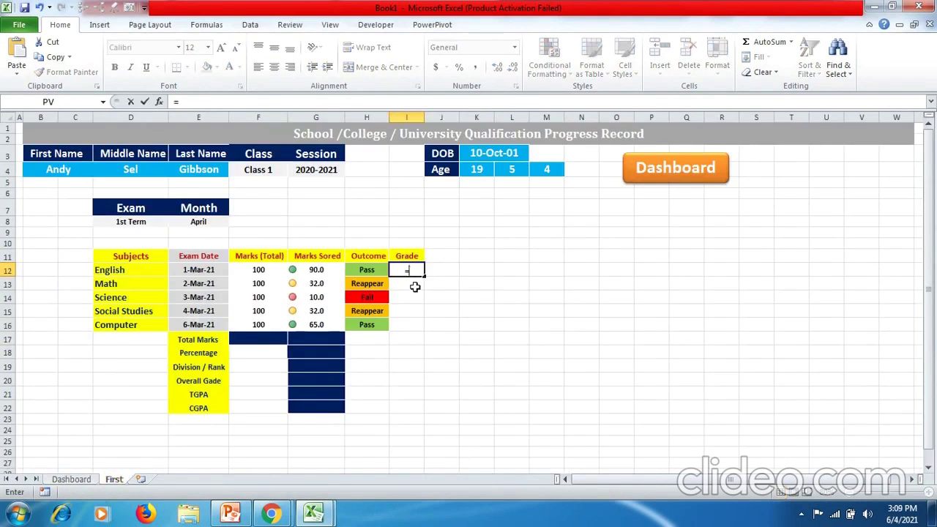
pyautogui.write('IF(G12<=32,"E",IF(G12<=49,"D",IF(G12<=69,"C",IF(G12<=84,"B",IF(G12<=100,"A","NA")))))')
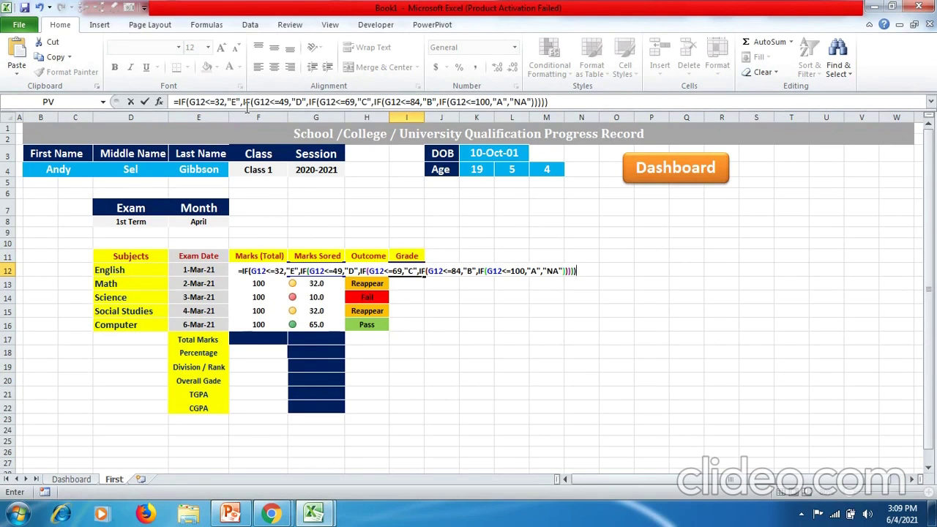
pyautogui.moveTo(242, 102); pyautogui.dragTo(178, 102)
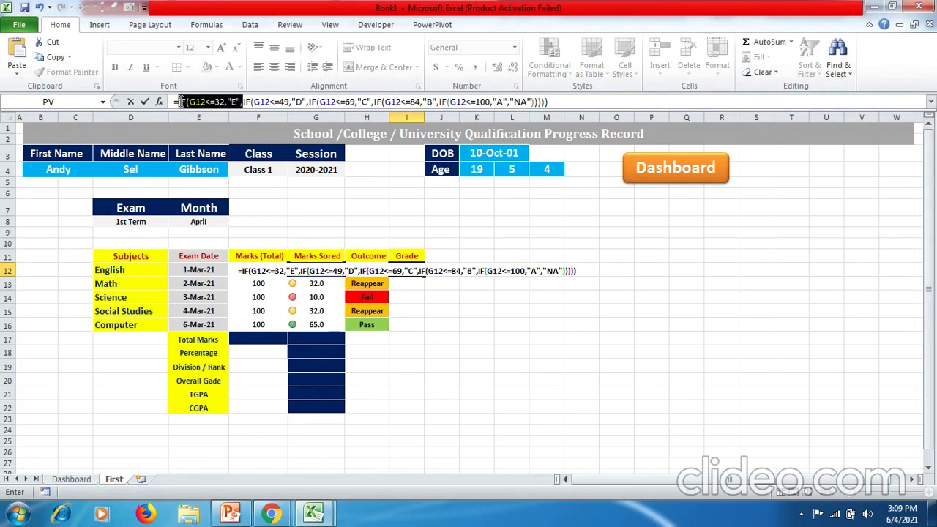
pyautogui.click(244, 102)
pyautogui.moveTo(245, 103); pyautogui.dragTo(305, 102)
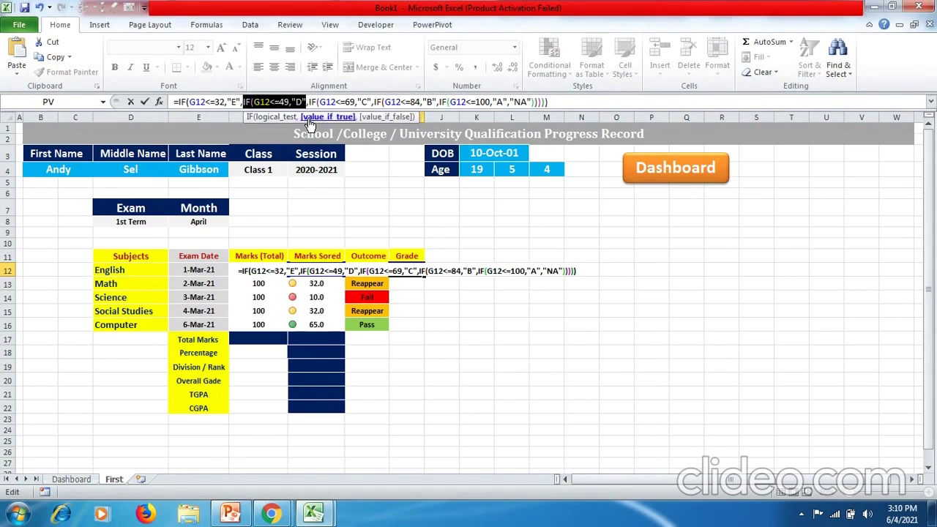
pyautogui.click(243, 103)
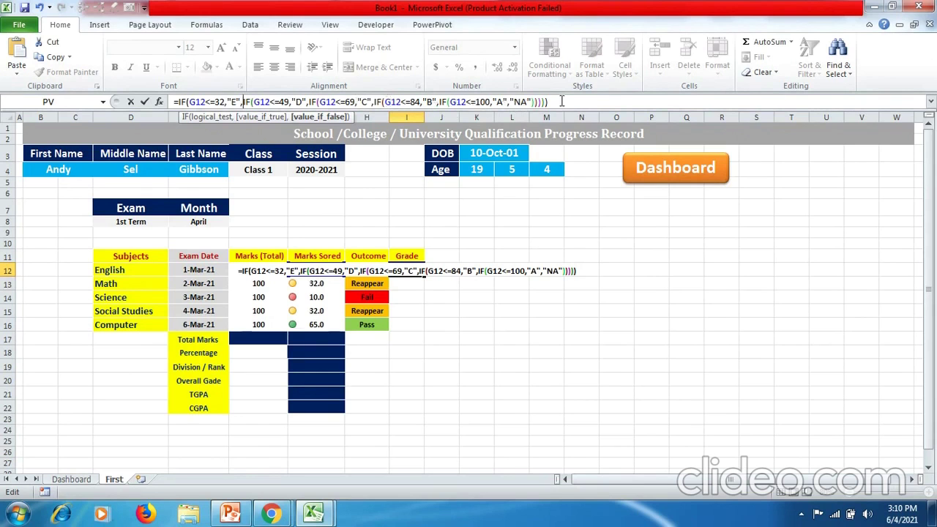
pyautogui.moveTo(550, 102); pyautogui.dragTo(534, 102)
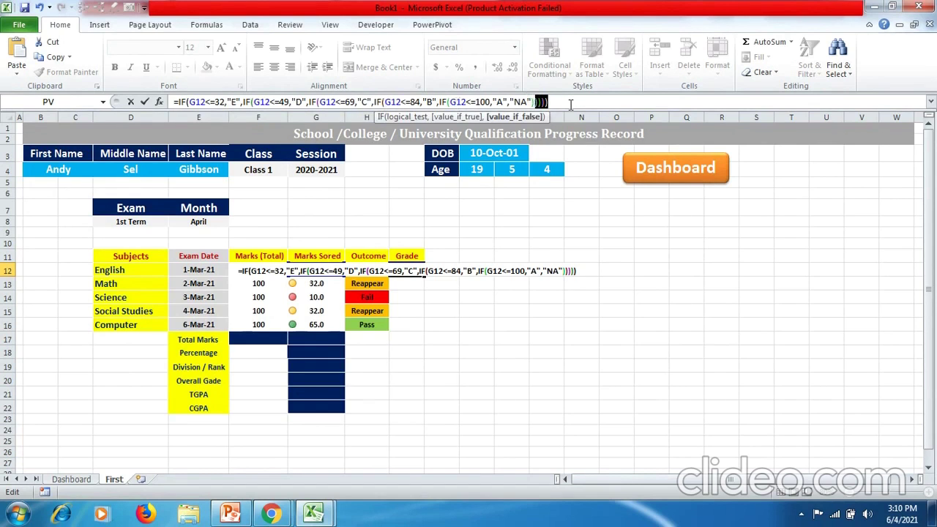
pyautogui.press('Return')
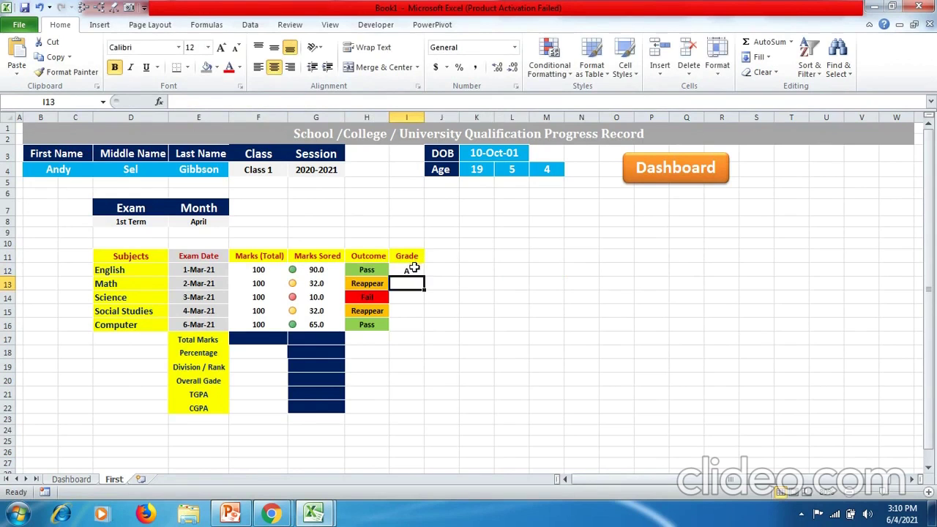
pyautogui.click(414, 268)
pyautogui.moveTo(423, 275); pyautogui.dragTo(415, 328)
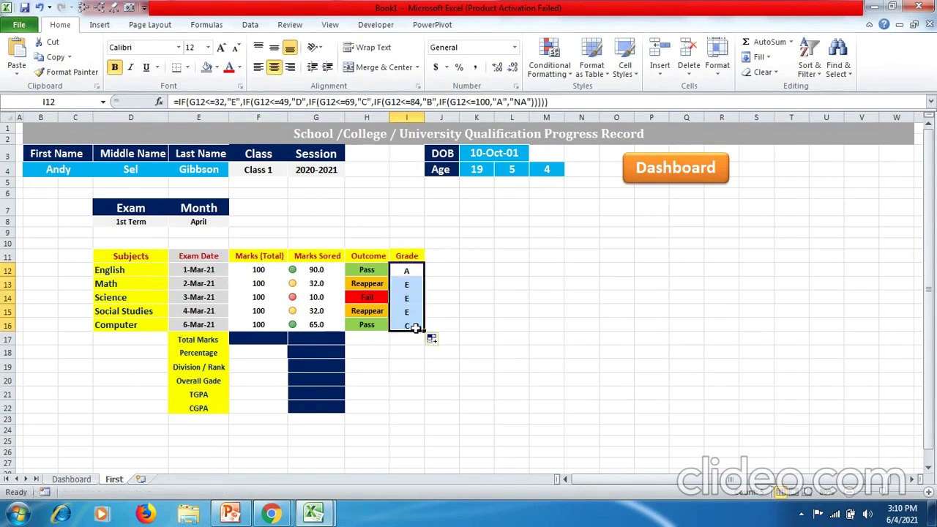
# Step: Change Math's mark in G13 to 65
pyautogui.click(415, 326)
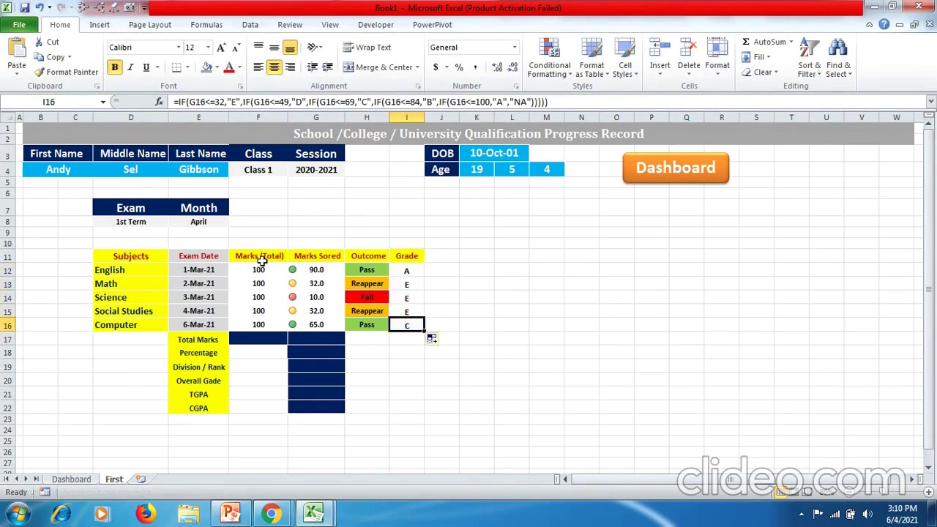
pyautogui.click(307, 284)
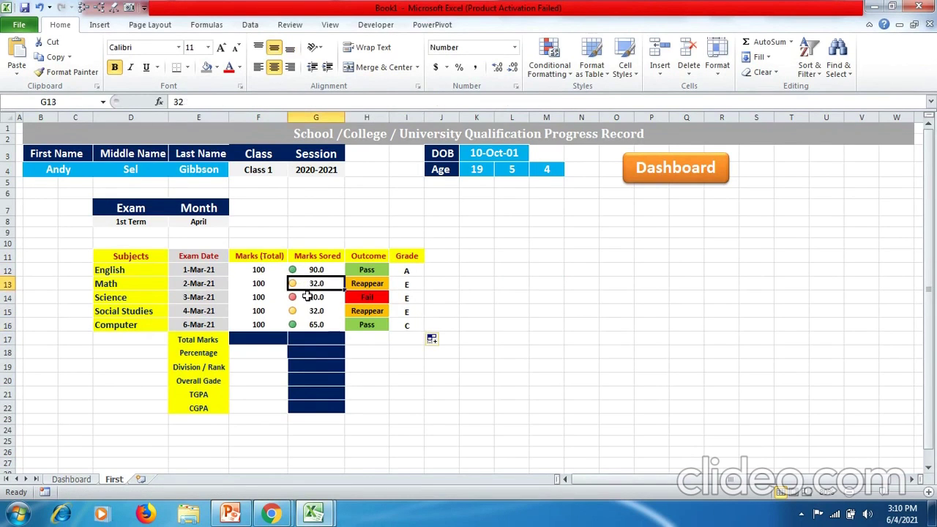
pyautogui.write('65')
pyautogui.press('Return')
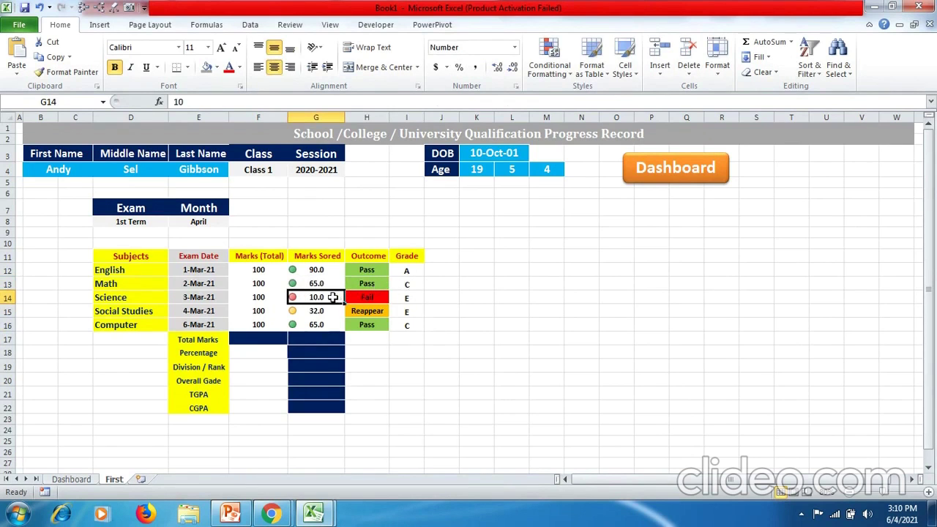
# Step: Test Science's mark in G14 with 21 and 33, then restore it to 10
pyautogui.write('21')
pyautogui.press('Return')
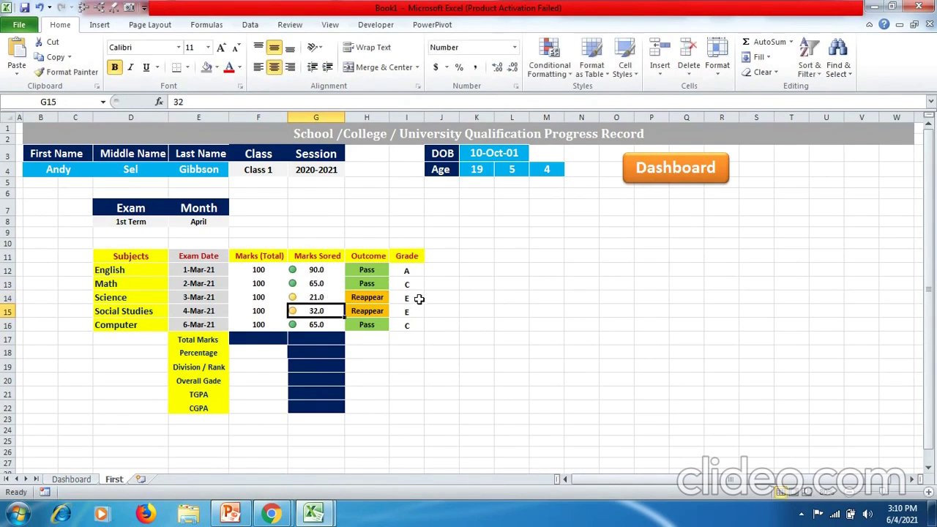
pyautogui.click(331, 298)
pyautogui.write('33')
pyautogui.press('Return')
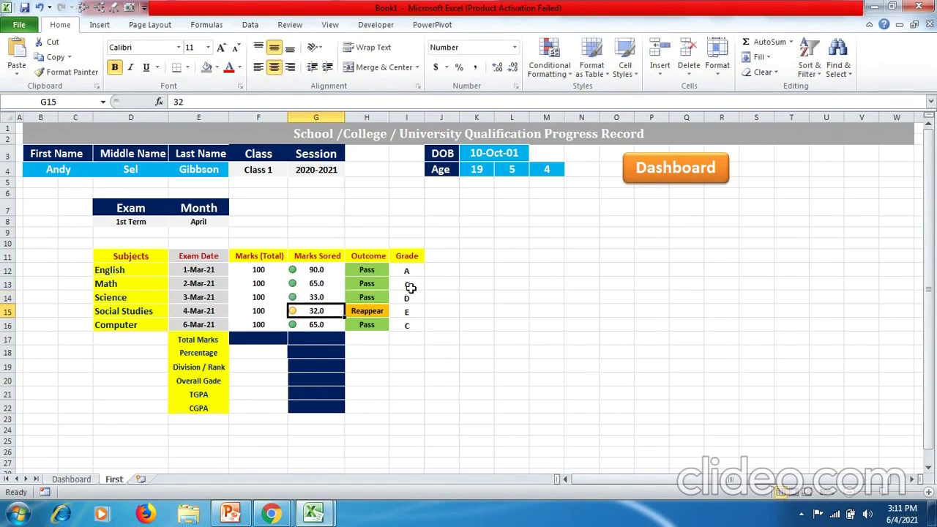
pyautogui.click(324, 297)
pyautogui.write('10')
pyautogui.press('Return')
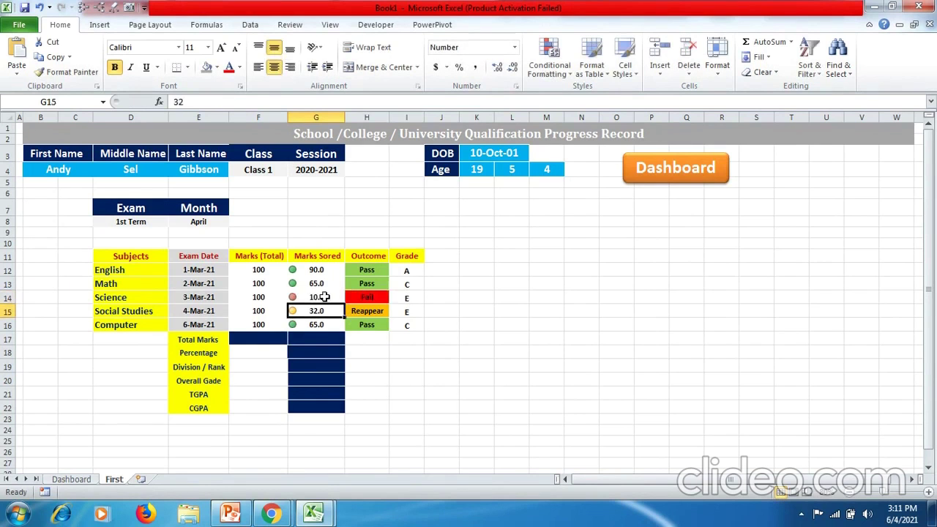
pyautogui.click(272, 336)
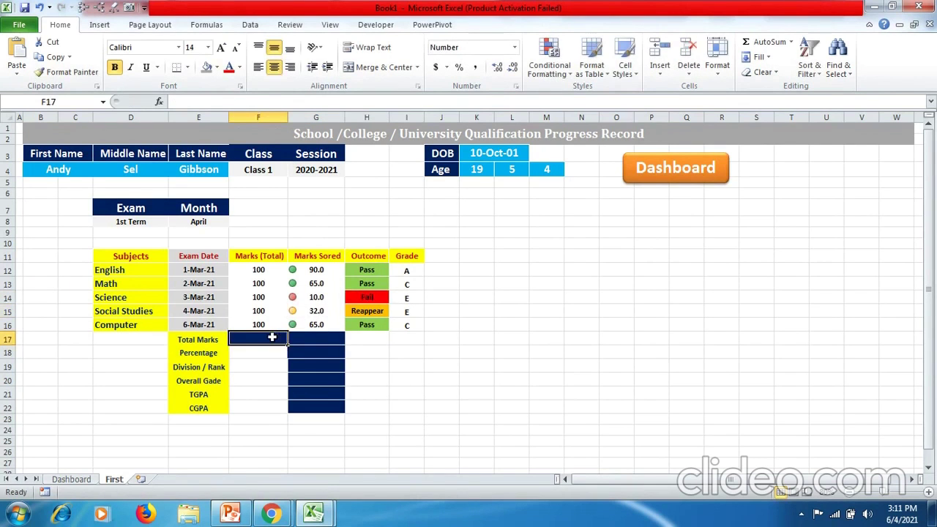
# Step: Put =SUM(F12:F16) in F17 and copy it into G17, giving totals 500 and 262
pyautogui.write('=s')
pyautogui.press('BackSpace')
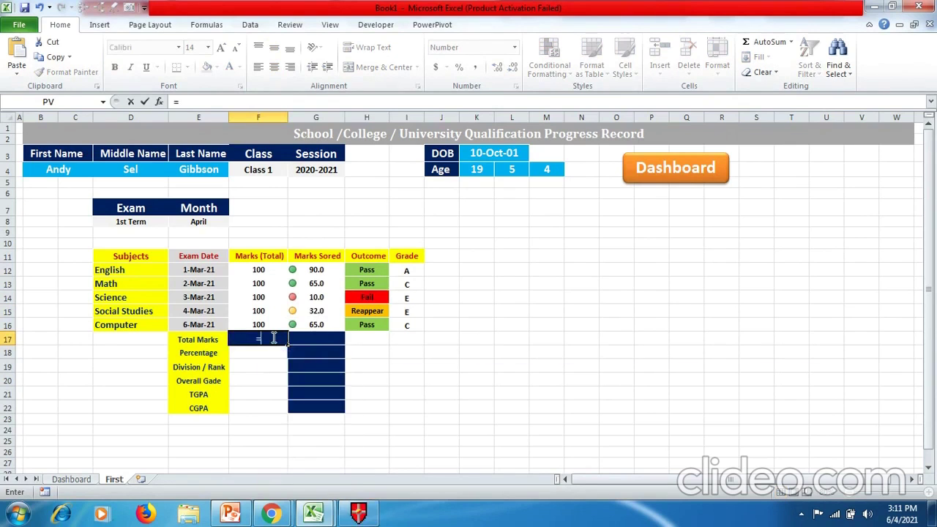
pyautogui.write('sum')
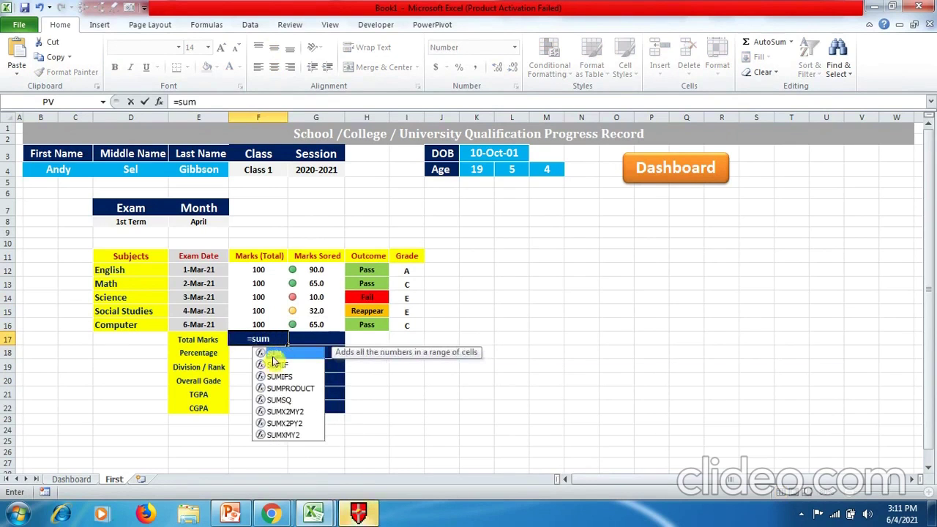
pyautogui.doubleClick(272, 355)
pyautogui.moveTo(265, 269); pyautogui.dragTo(262, 325)
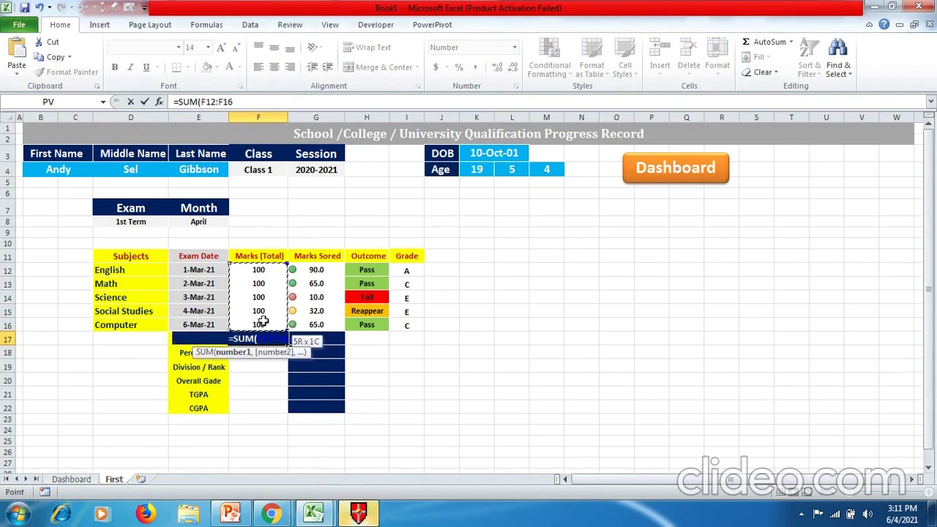
pyautogui.press('Return')
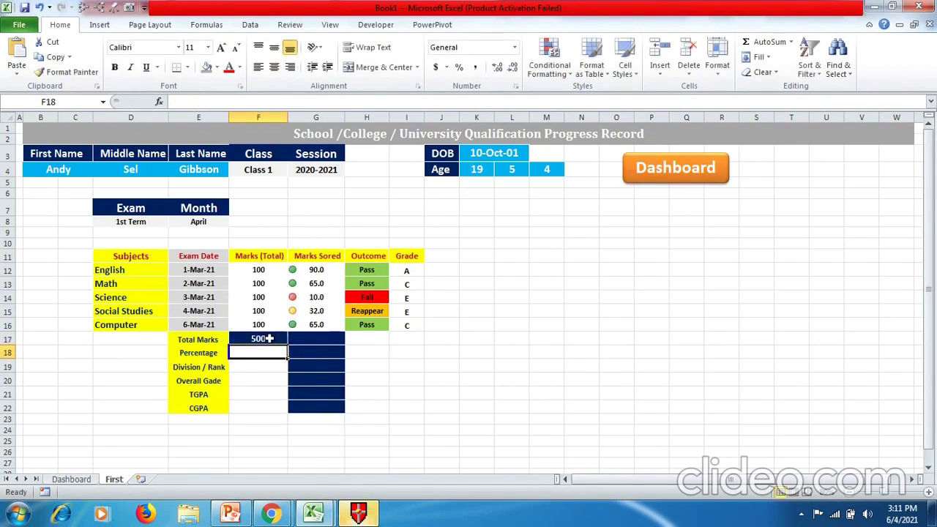
pyautogui.click(268, 338)
pyautogui.moveTo(288, 344); pyautogui.dragTo(322, 343)
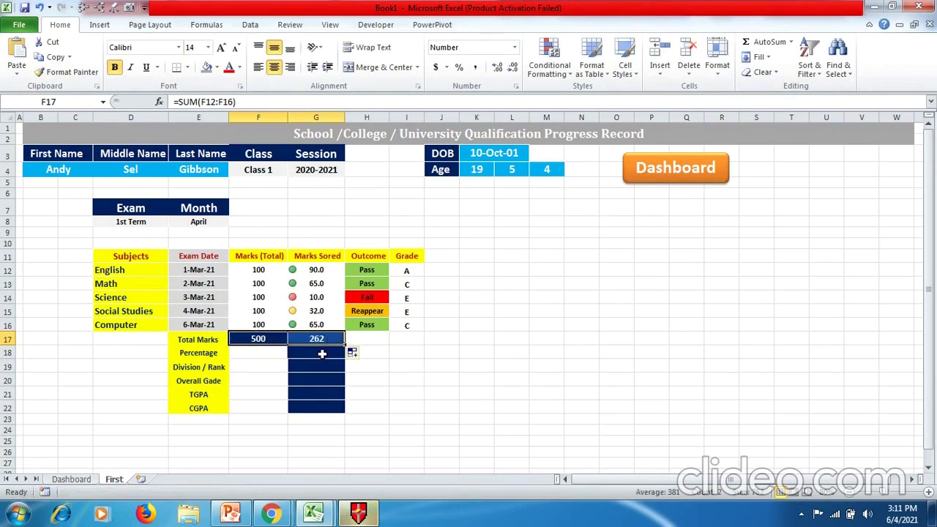
pyautogui.click(322, 353)
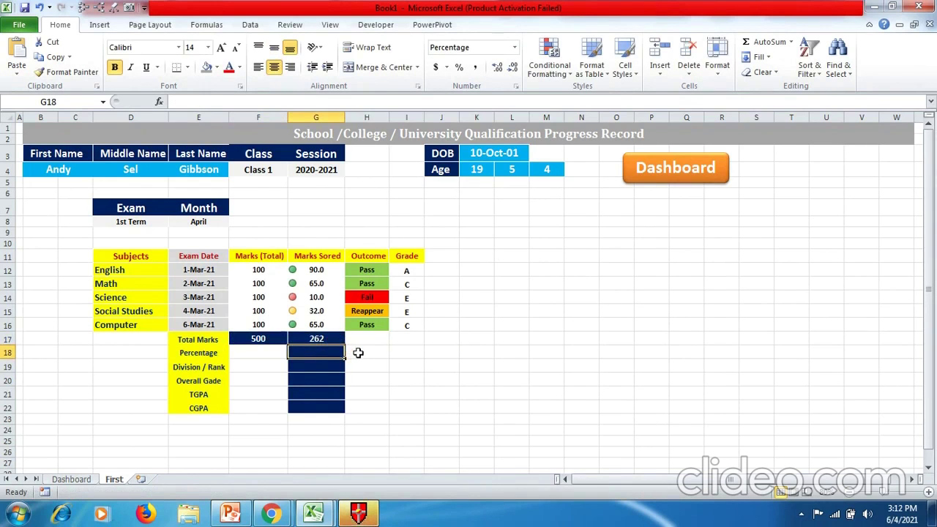
# Step: Enter =IF(F17,(G17*100/F17)/100,"") in G18 to show the 52% percentage
pyautogui.write('=')
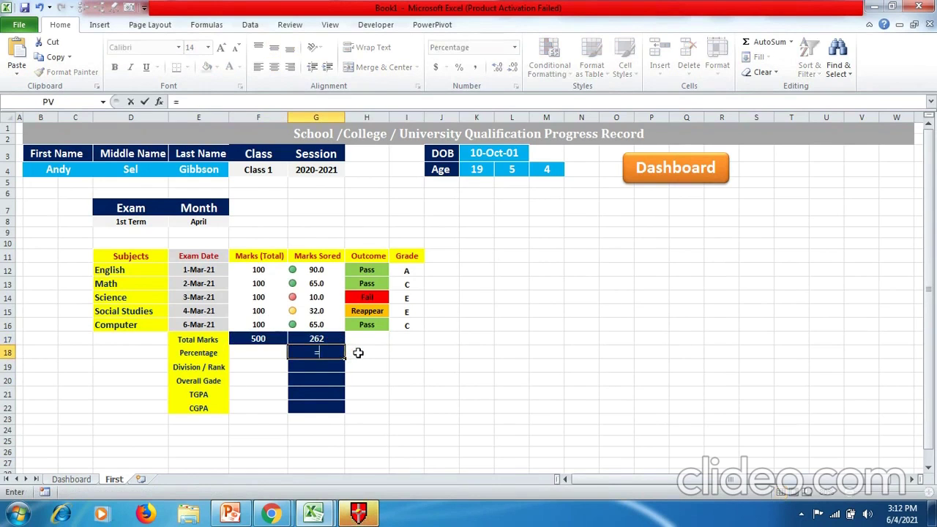
pyautogui.write('IF(F17,(G17*100/F17)/100,"")')
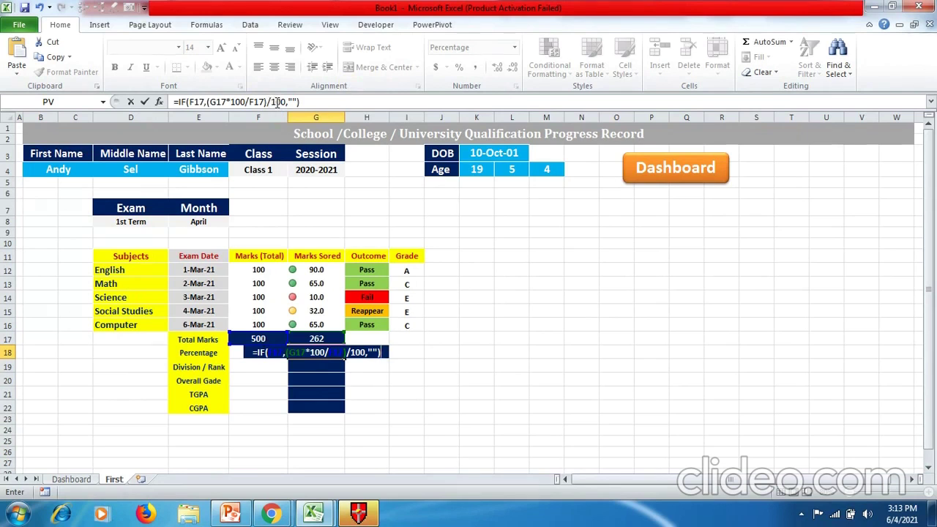
pyautogui.moveTo(287, 102); pyautogui.dragTo(272, 102)
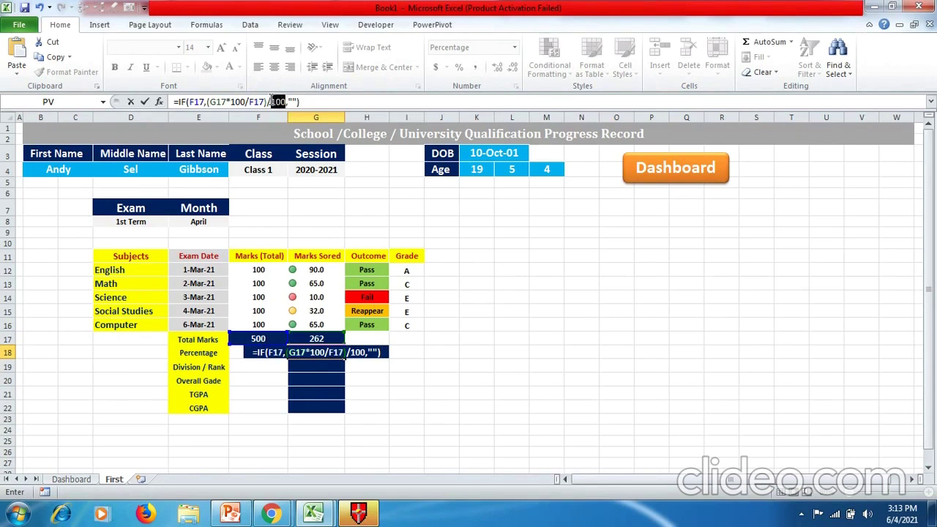
pyautogui.moveTo(271, 101); pyautogui.dragTo(267, 101)
pyautogui.click(272, 101)
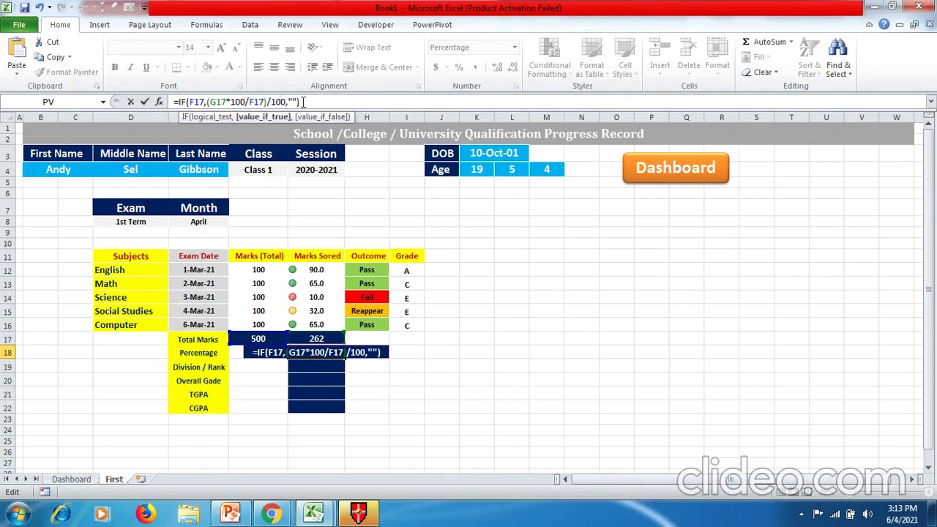
pyautogui.press('Return')
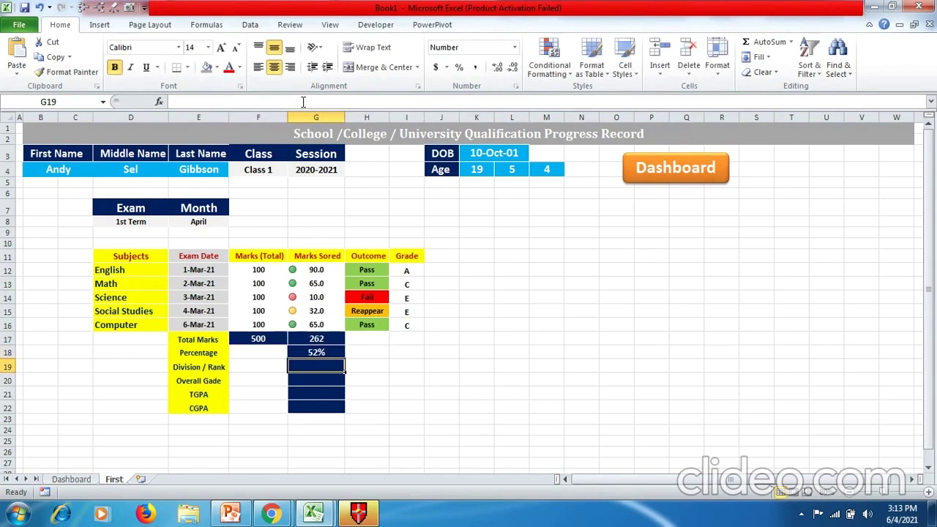
pyautogui.click(342, 353)
# Step: Enter the nested IF division formula in G19 testing G18 against 33%–100%, giving 3rd Division
pyautogui.click(369, 364)
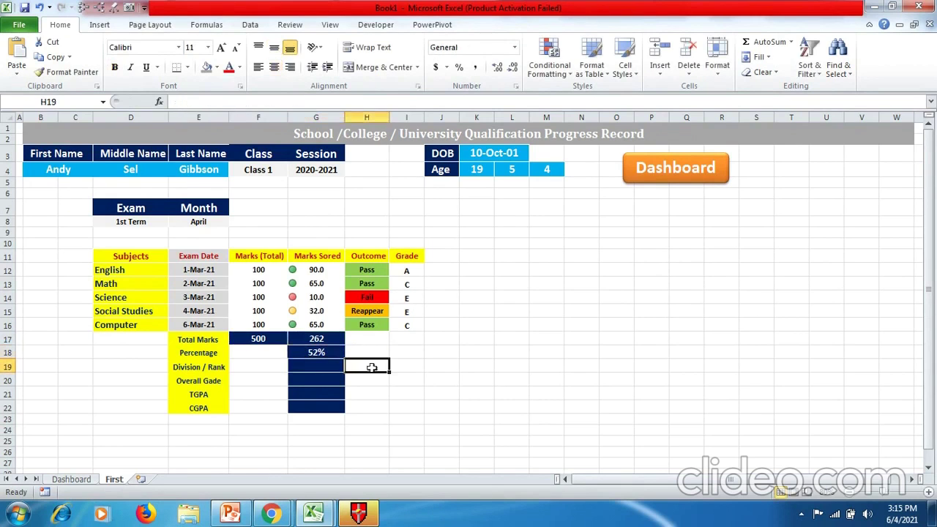
pyautogui.click(328, 366)
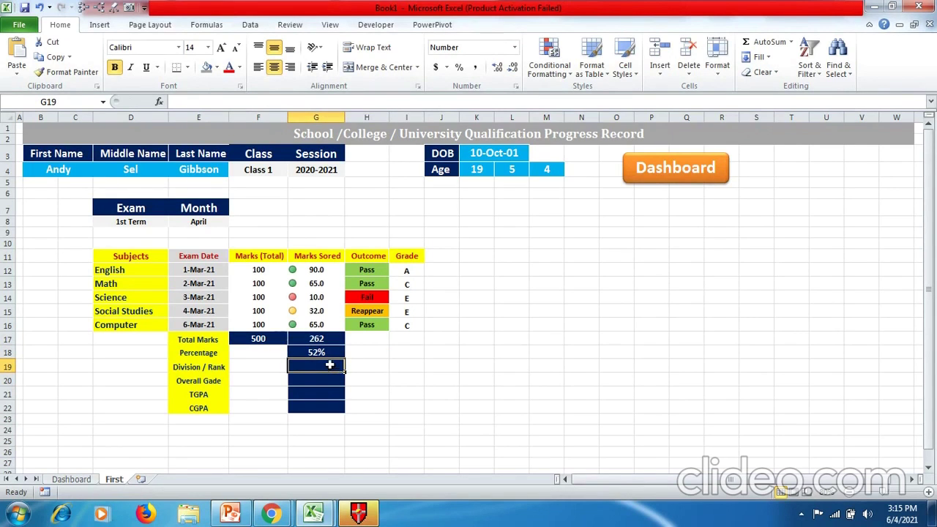
pyautogui.click(331, 351)
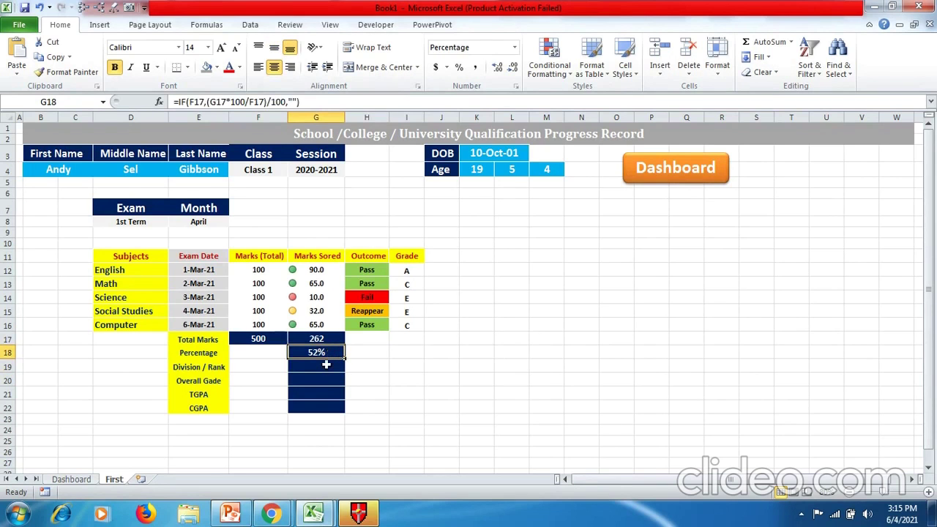
pyautogui.click(325, 366)
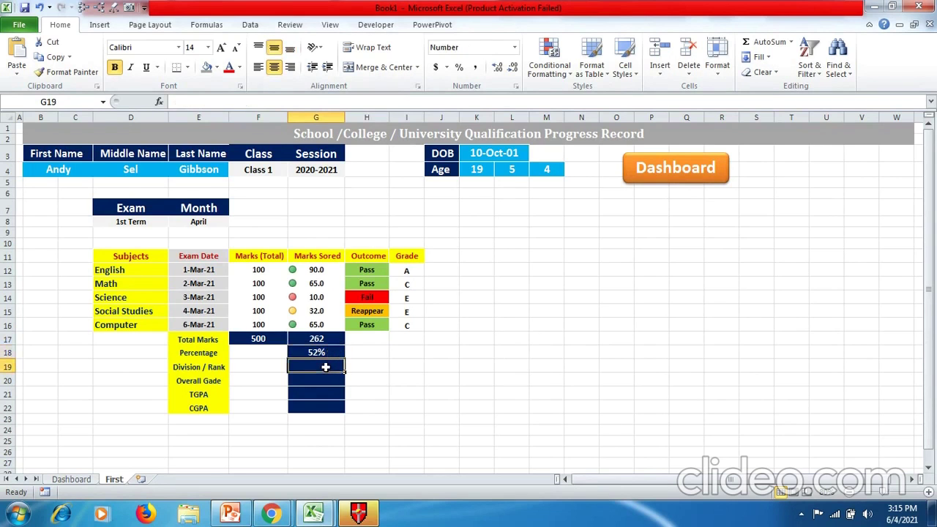
pyautogui.write('=')
pyautogui.write('IF(G18<33%,"Fail",IF(G18<50%,"Pass",IF(G18<60%,"3rd Division",IF(G18<70%,"2nd Division",IF(G18<90%,"1st Division",IF(G18<100%,"Distinction","NA"))))))')
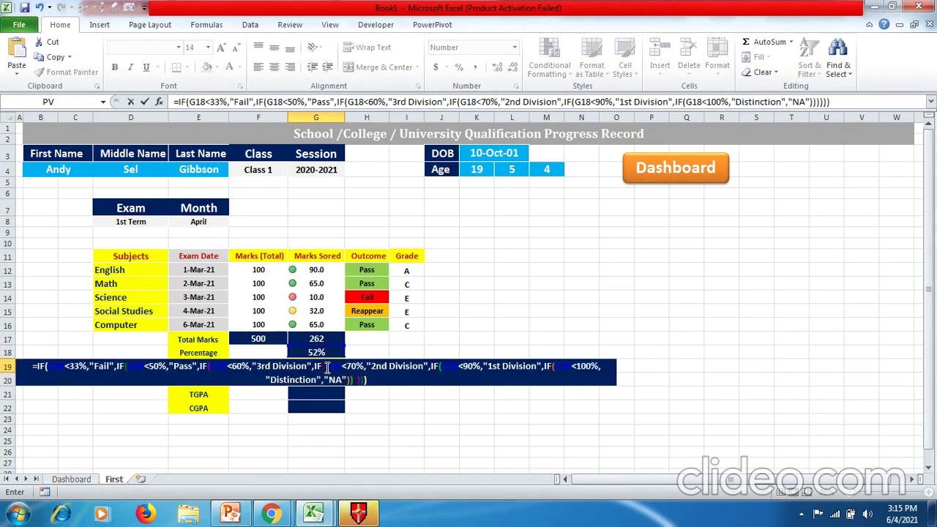
pyautogui.click(290, 101)
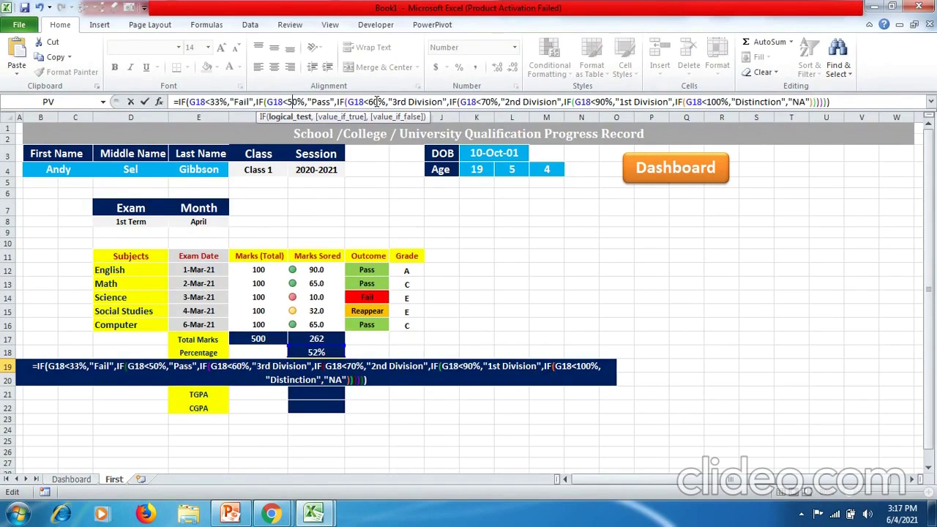
pyautogui.press('Return')
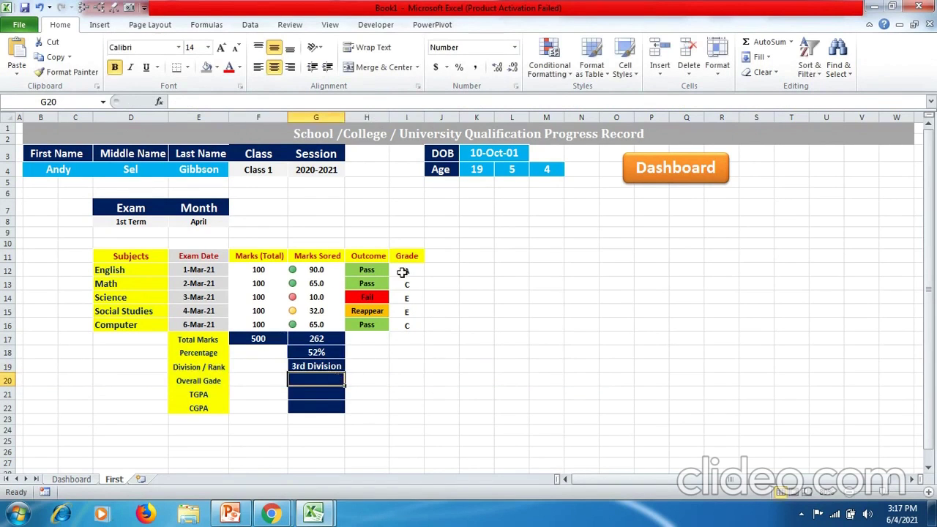
pyautogui.moveTo(405, 272); pyautogui.dragTo(403, 325)
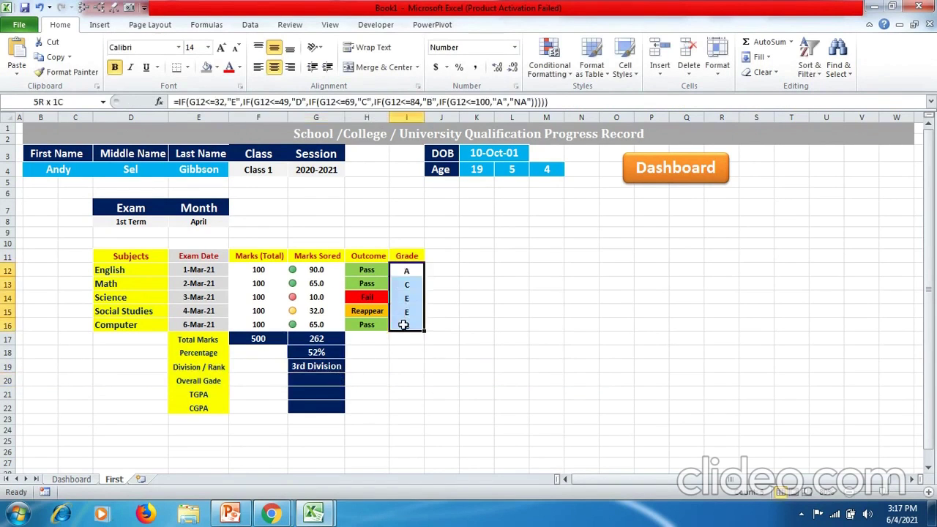
# Step: Enter Overall Grade B, TGPA 6 and CGPA 7, then select the table D7:I22
pyautogui.click(313, 379)
pyautogui.write('B')
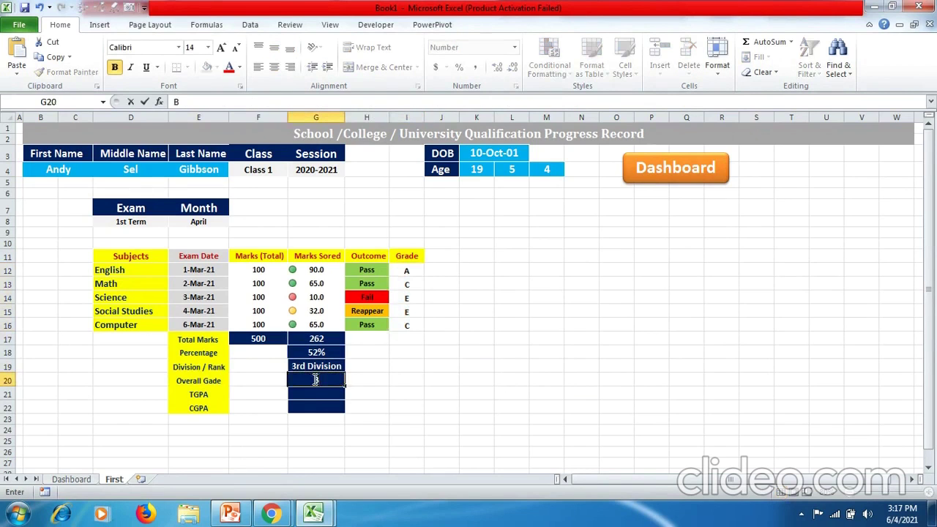
pyautogui.click(316, 396)
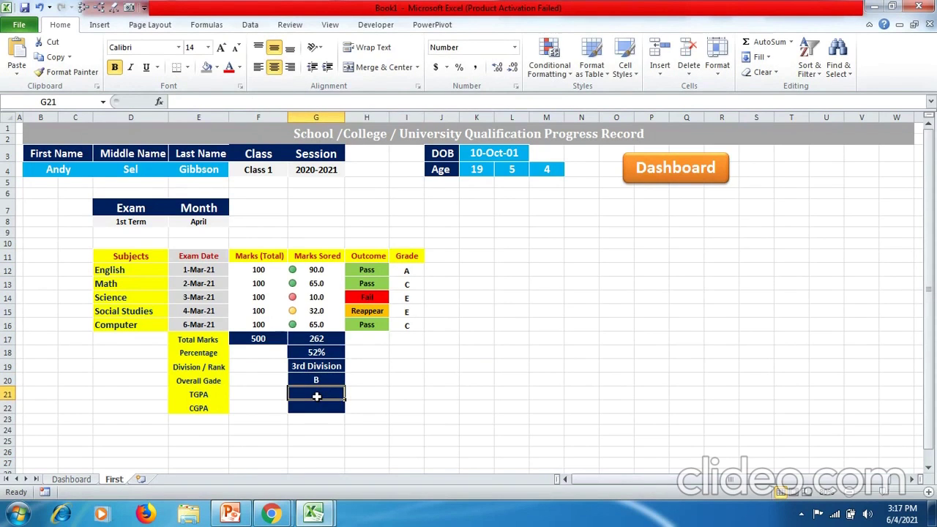
pyautogui.write('6')
pyautogui.press('Return')
pyautogui.write('7')
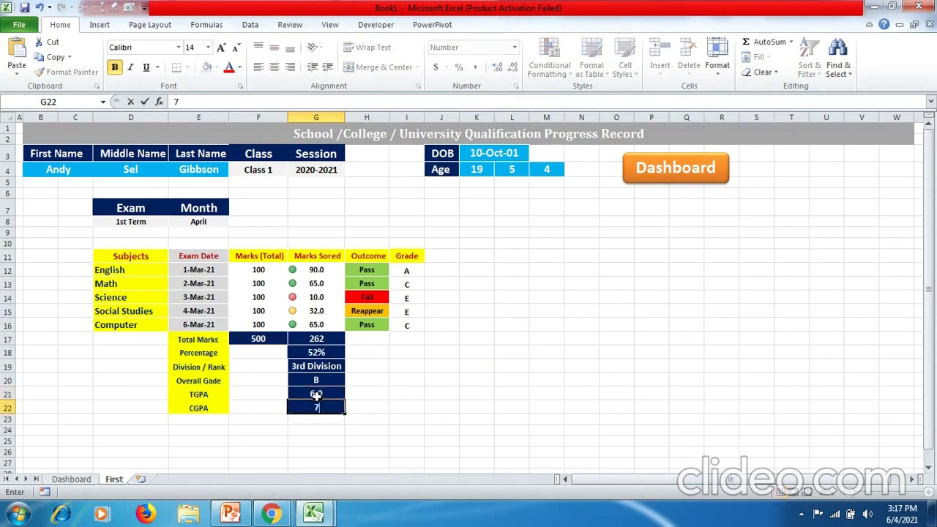
pyautogui.moveTo(110, 208); pyautogui.dragTo(419, 407)
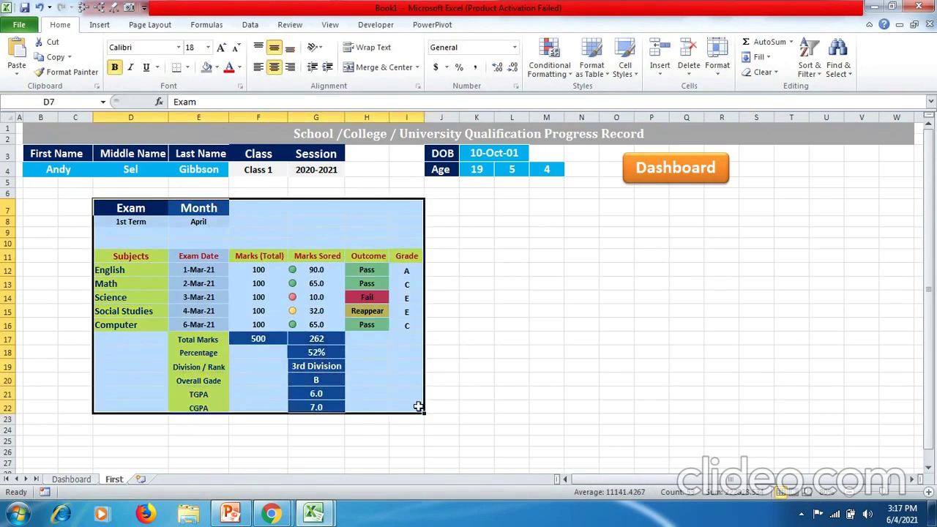
# Step: Copy the first-term table D7:I22 and paste it at K7
pyautogui.click(58, 57)
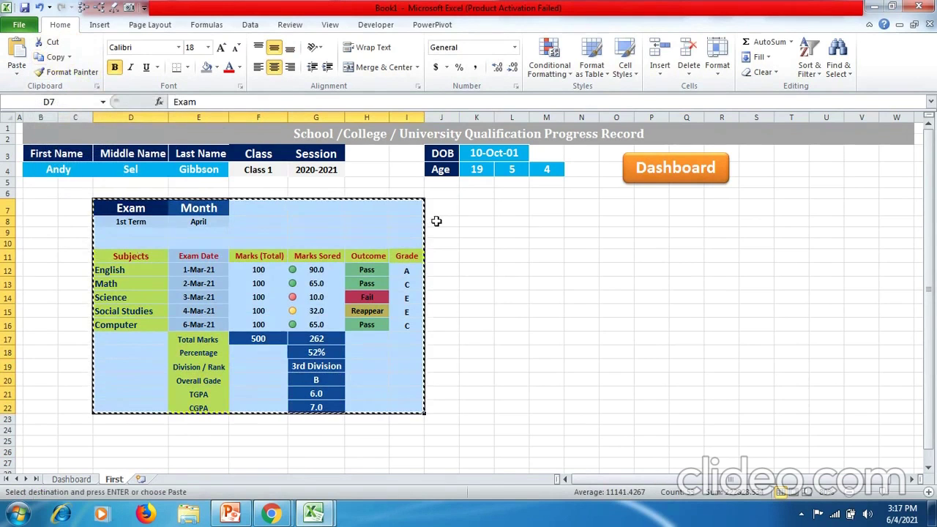
pyautogui.click(479, 209)
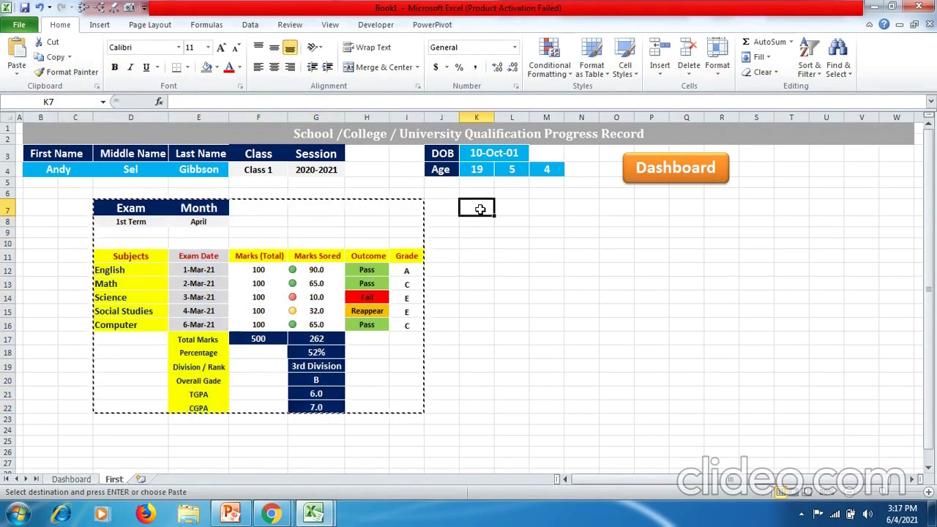
pyautogui.click(16, 53)
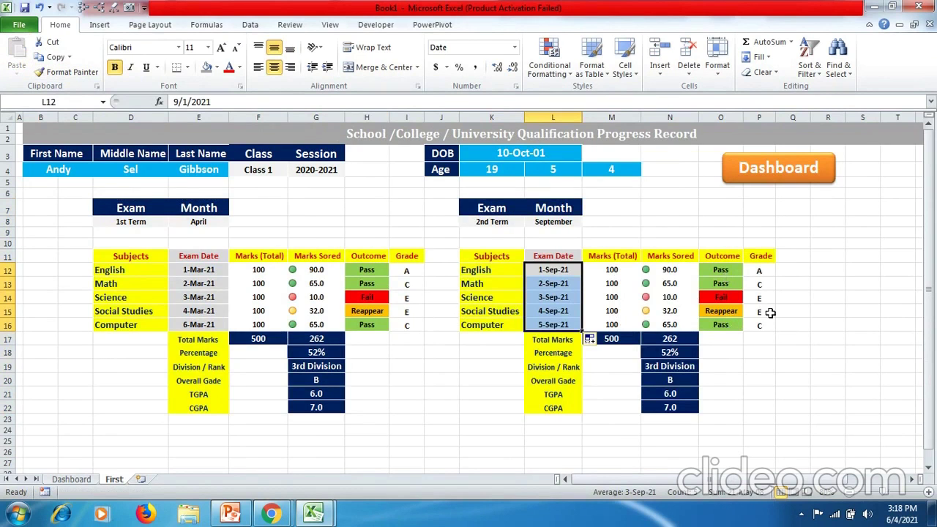
# Step: Copy the 2nd-term table K7:P22 and paste it at R7
pyautogui.moveTo(495, 207); pyautogui.dragTo(746, 405)
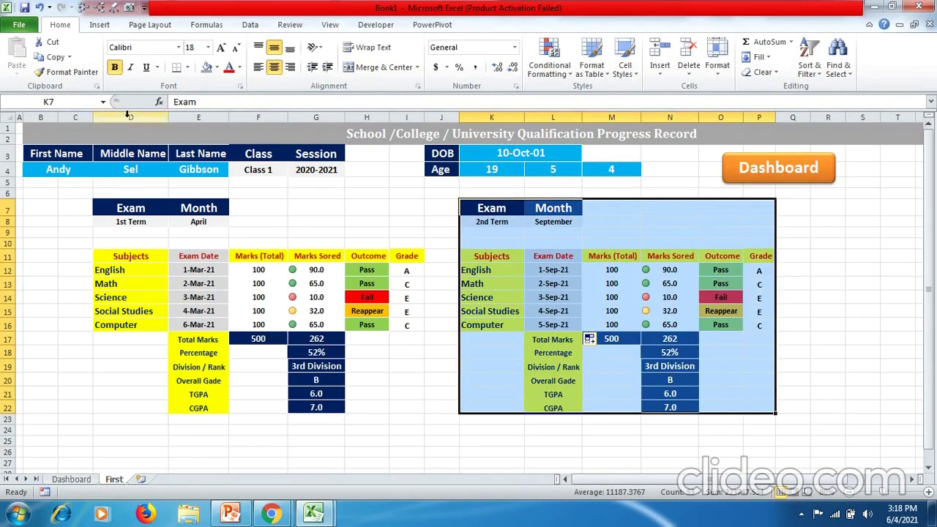
pyautogui.click(52, 56)
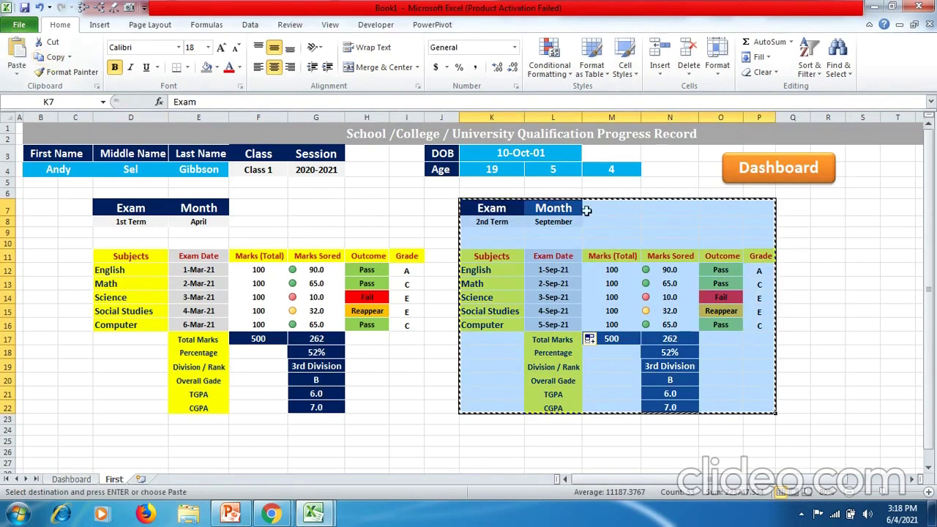
pyautogui.click(835, 209)
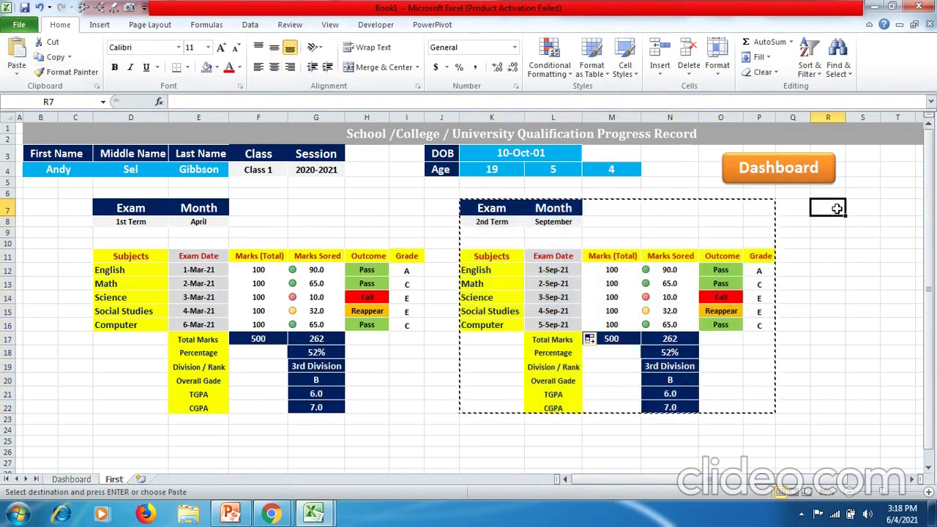
pyautogui.click(22, 56)
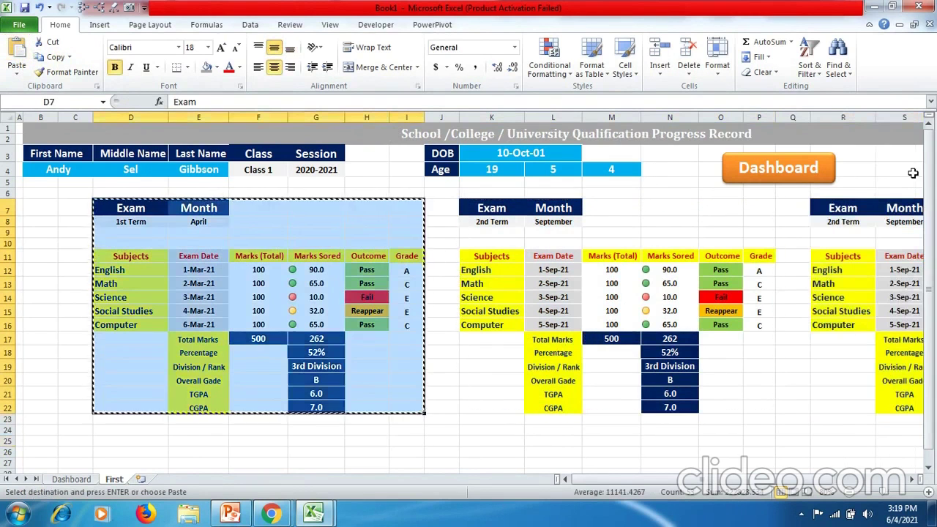
# Step: Paste the first-term table again below, starting at D27
pyautogui.hotkey('ctrl', 'c')
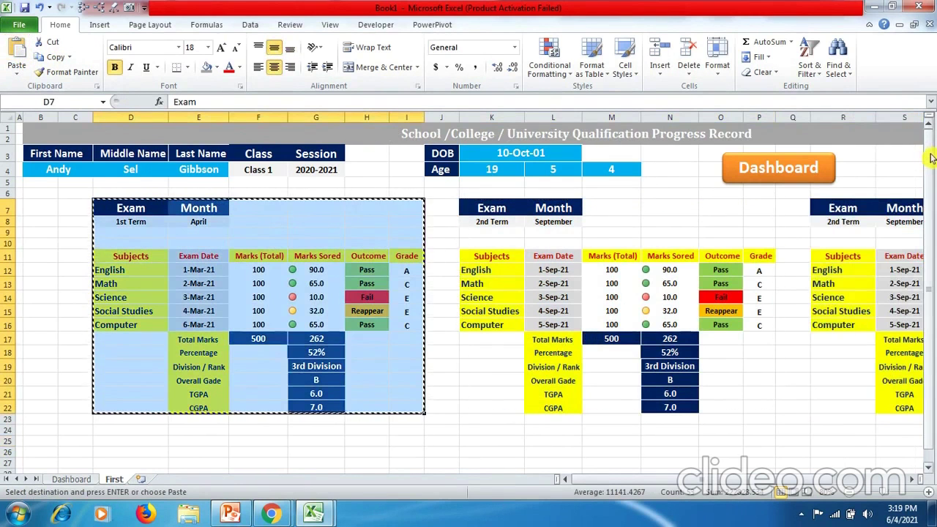
pyautogui.scroll(-1, 932, 157)
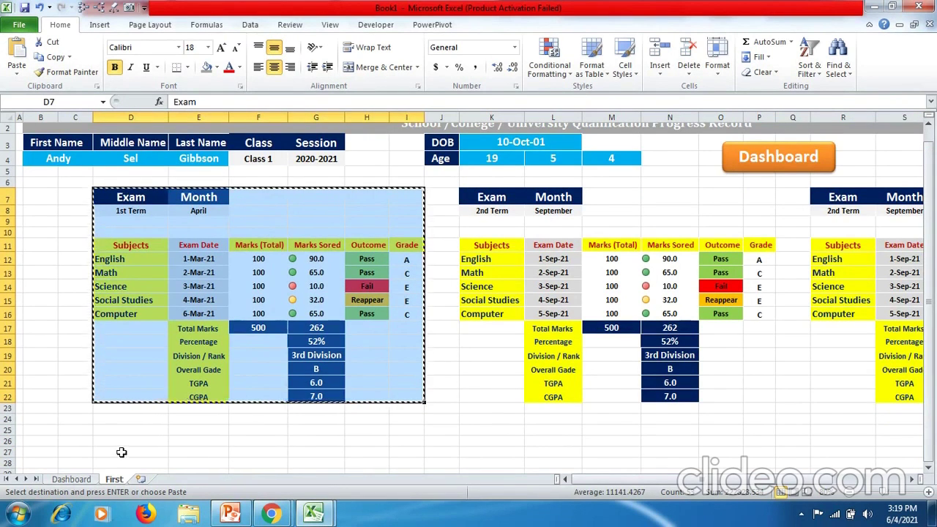
pyautogui.click(122, 452)
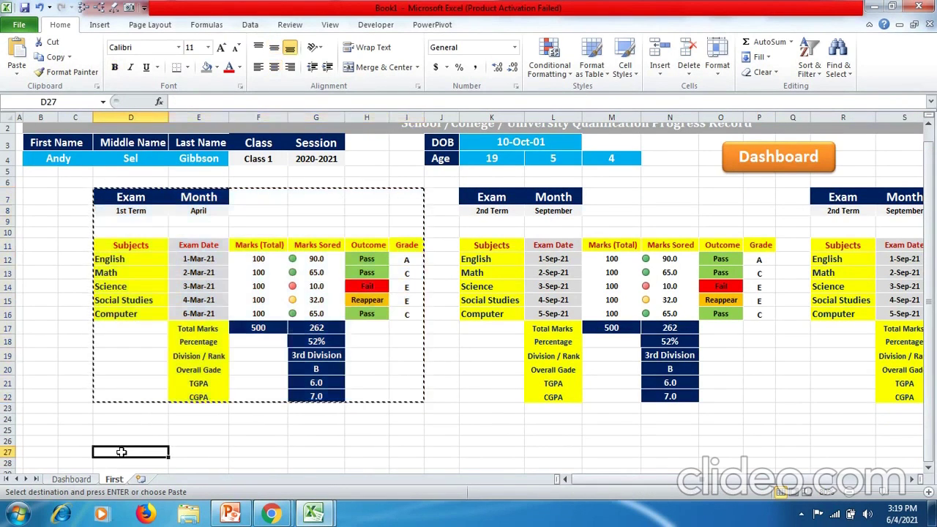
pyautogui.click(17, 55)
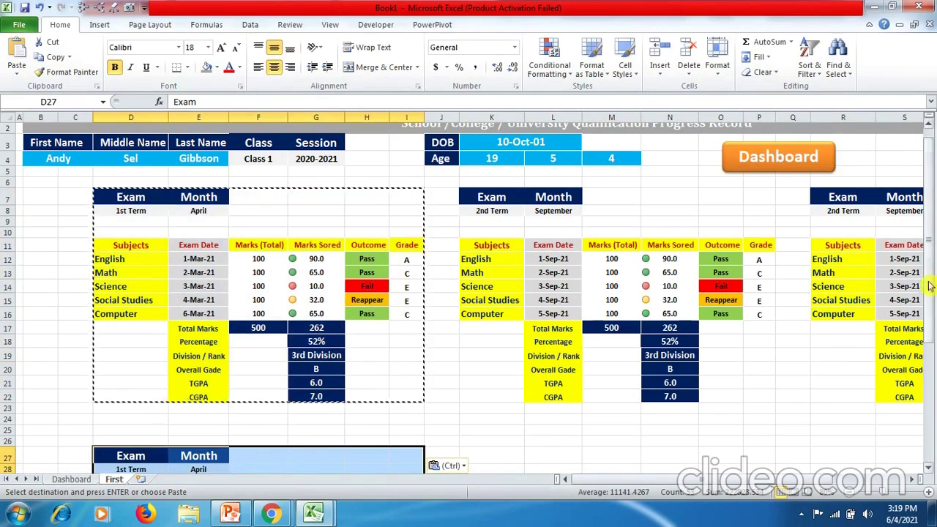
pyautogui.moveTo(930, 286); pyautogui.dragTo(929, 295)
# Step: Set the lower table's exam to Final Exam and its month to March from the dropdowns
pyautogui.click(473, 303)
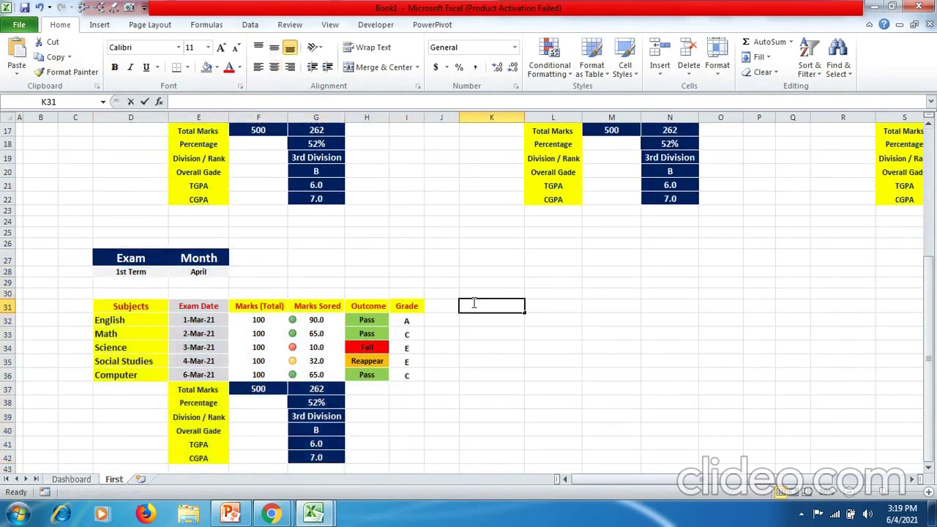
pyautogui.click(146, 270)
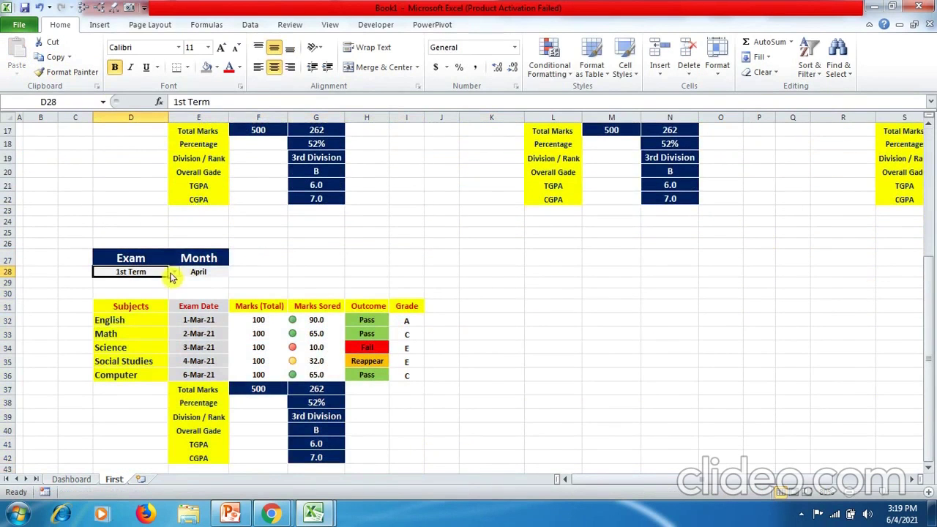
pyautogui.click(173, 273)
pyautogui.click(157, 323)
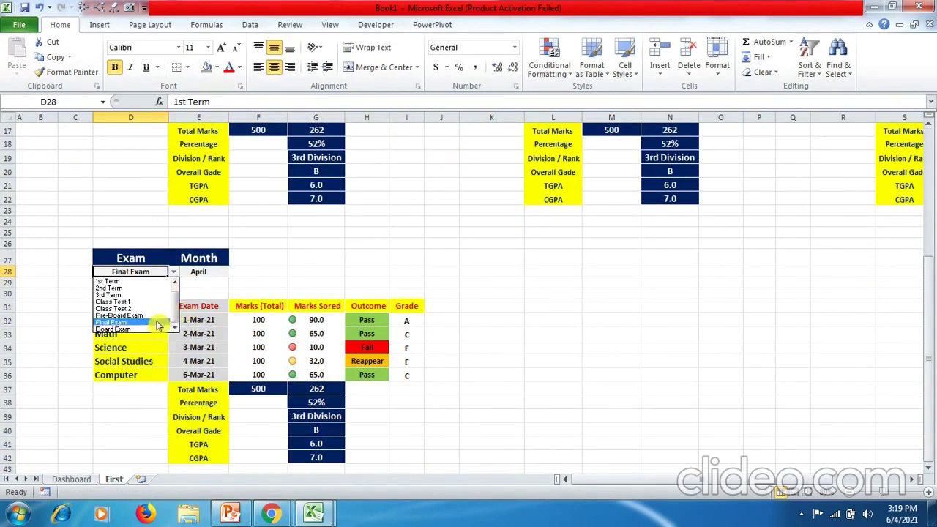
pyautogui.click(209, 273)
pyautogui.click(233, 271)
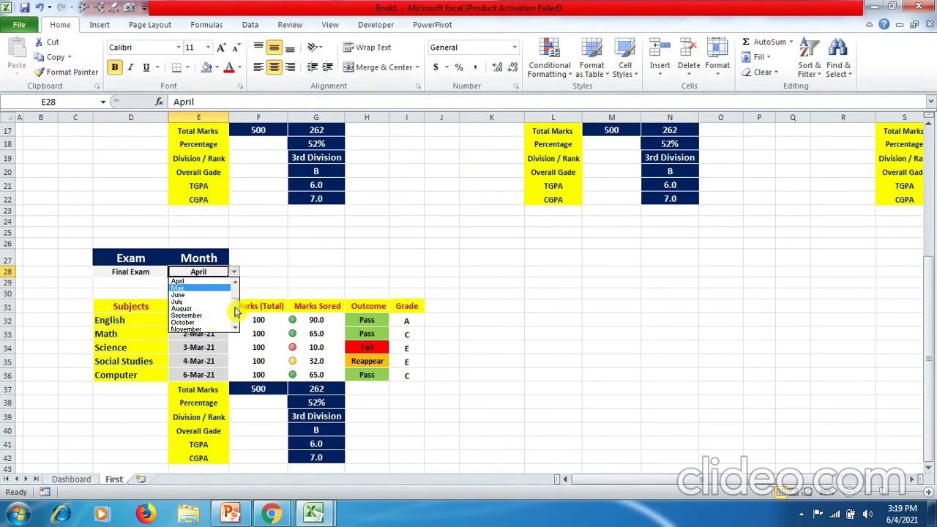
pyautogui.scroll(2, 227, 303)
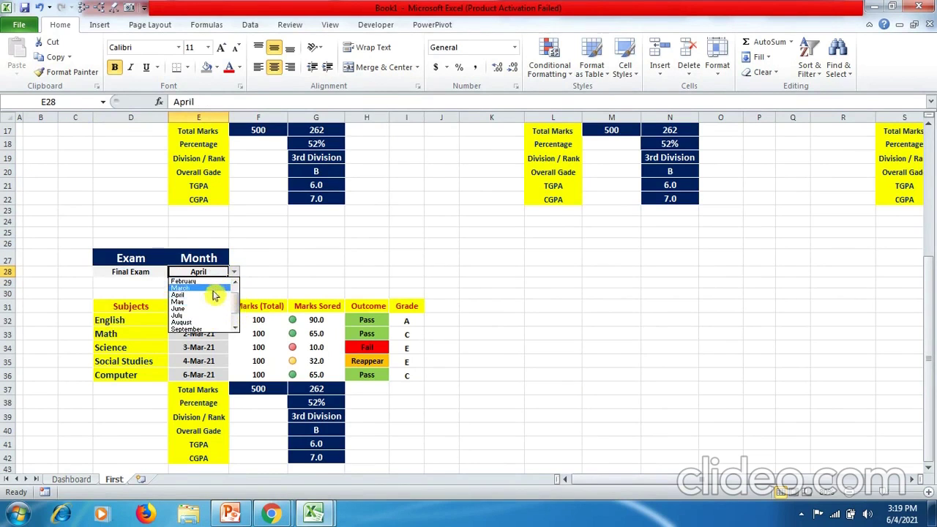
pyautogui.click(212, 290)
pyautogui.click(317, 271)
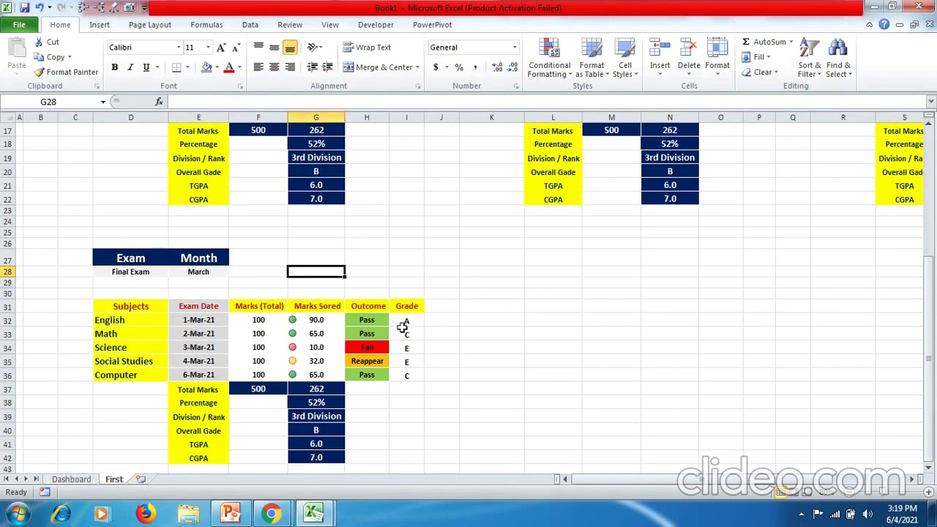
pyautogui.moveTo(929, 349); pyautogui.dragTo(929, 154)
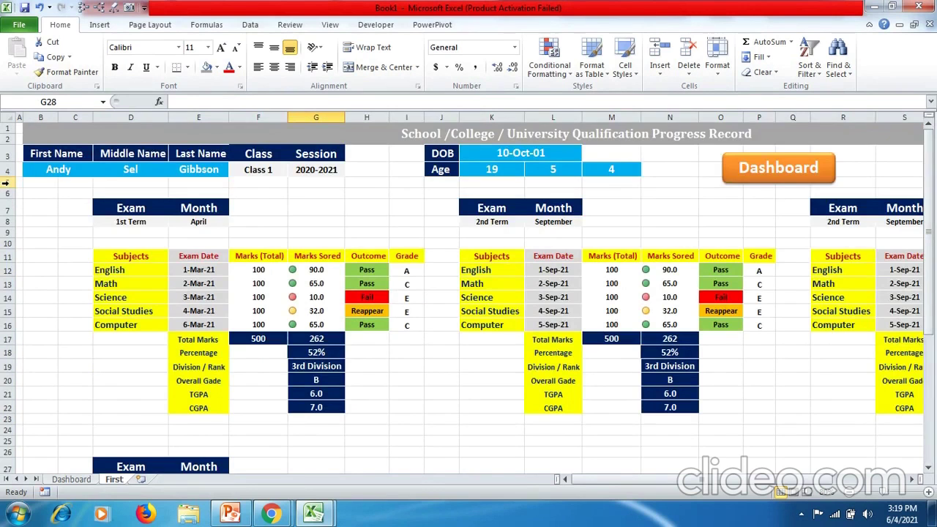
# Step: Freeze the rows above row 5 on the First sheet
pyautogui.click(6, 183)
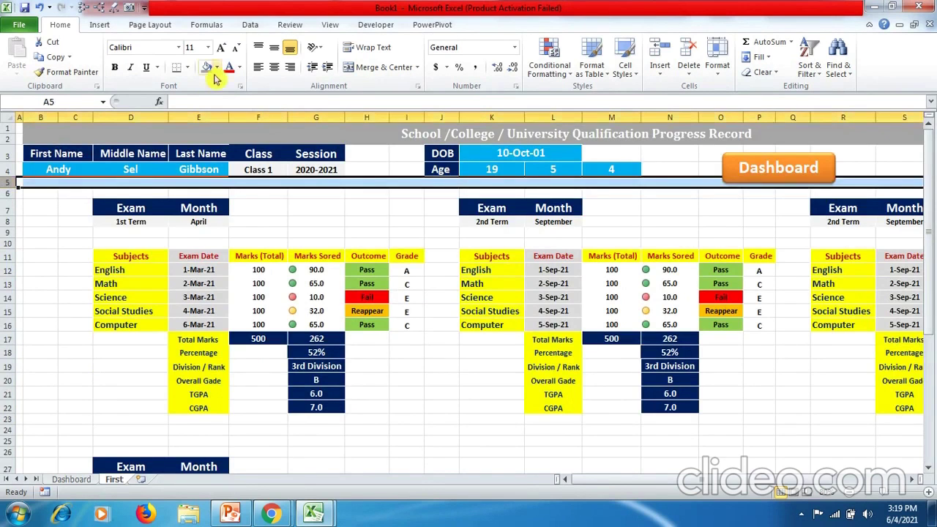
pyautogui.click(333, 24)
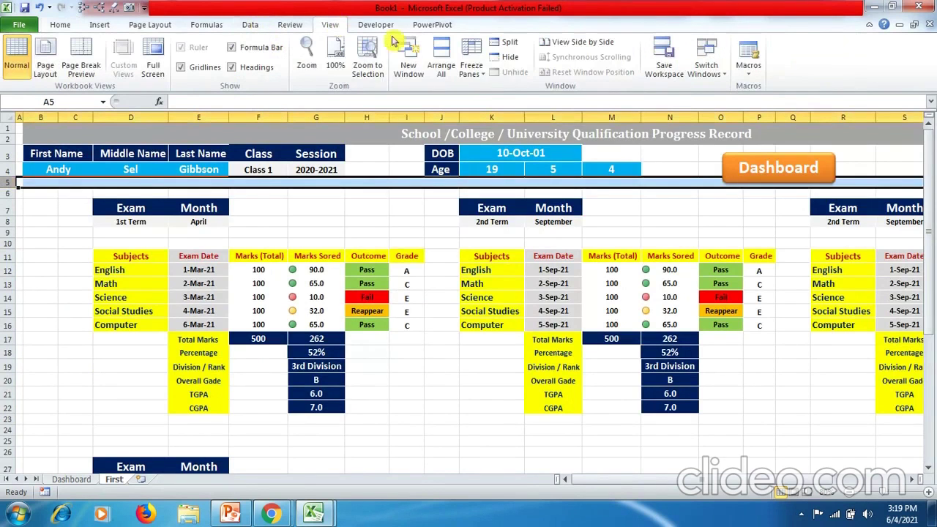
pyautogui.click(472, 70)
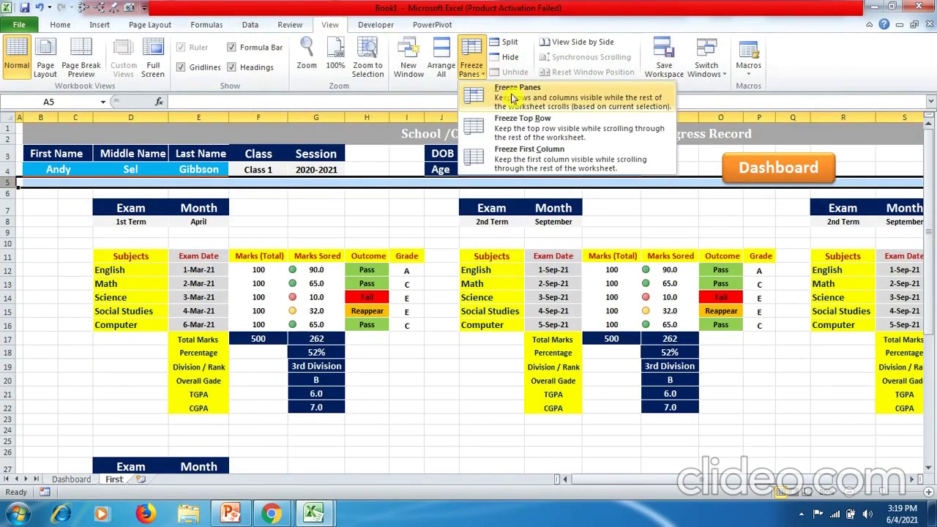
pyautogui.click(503, 90)
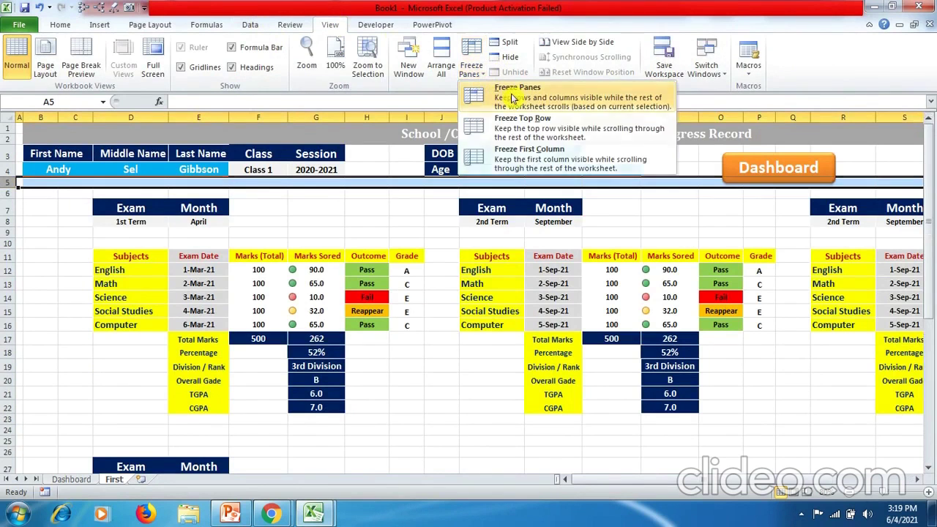
pyautogui.click(456, 356)
# Step: Browse the sheet with arrow keys to check the frozen rows and term tables
pyautogui.press('Down')
pyautogui.press('Down')
pyautogui.press('Down')
pyautogui.press('Down')
pyautogui.press('Down')
pyautogui.press('Down')
pyautogui.press('Down')
pyautogui.press('Down')
pyautogui.press('Down')
pyautogui.press('Down')
pyautogui.press('Down')
pyautogui.press('Down')
pyautogui.press('Down')
pyautogui.press('Down')
pyautogui.press('Down')
pyautogui.press('Down')
pyautogui.press('Down')
pyautogui.press('Down')
pyautogui.press('Down')
pyautogui.press('Down')
pyautogui.press('Down')
pyautogui.press('Down')
pyautogui.press('Down')
pyautogui.press('Down')
pyautogui.press('Down')
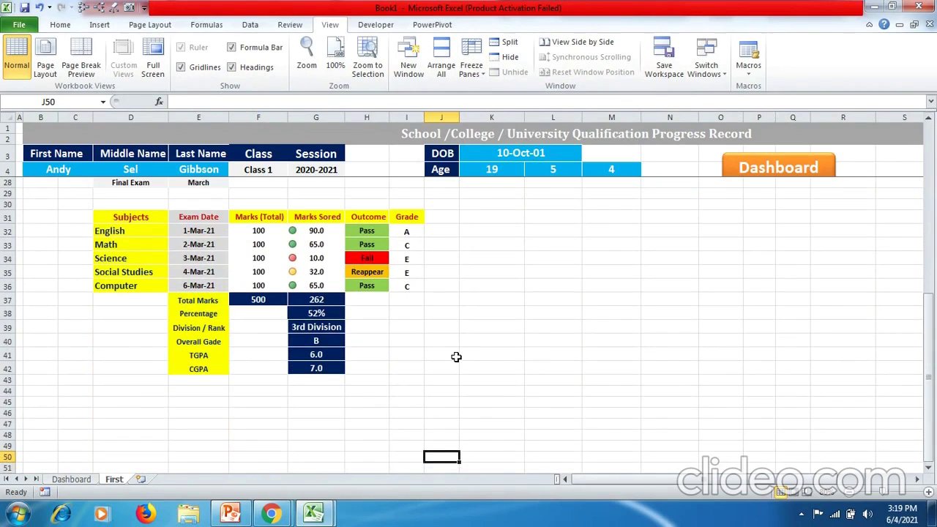
pyautogui.press('Down')
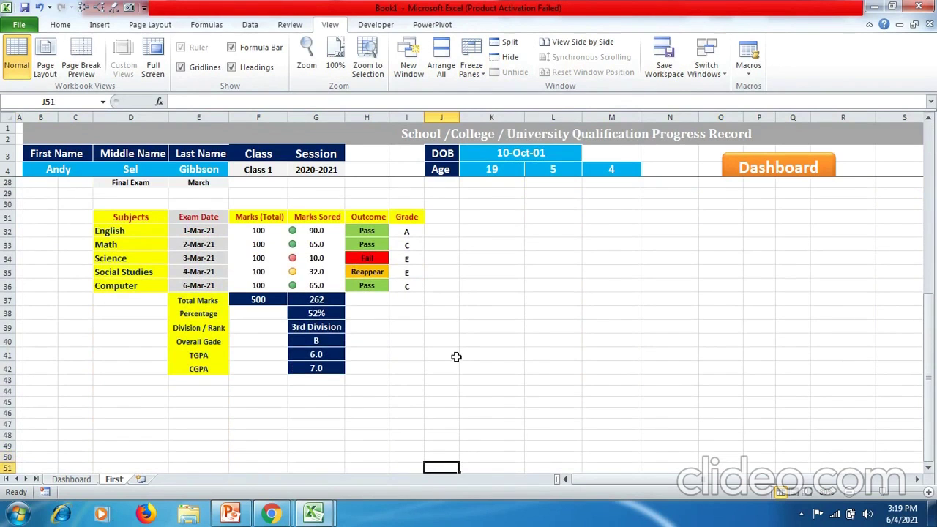
pyautogui.press('Down')
pyautogui.press('Down')
pyautogui.press('Down')
pyautogui.press('Down')
pyautogui.press('Down')
pyautogui.press('Down')
pyautogui.press('Down')
pyautogui.press('Up')
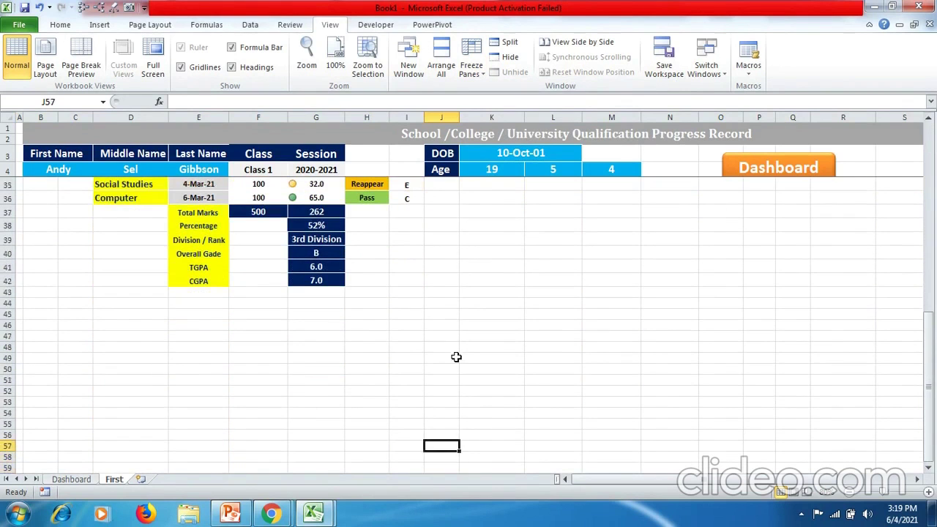
pyautogui.press('Up')
pyautogui.press('Up')
pyautogui.press('Up')
pyautogui.press('Up')
pyautogui.press('Up')
pyautogui.press('Up')
pyautogui.press('Up')
pyautogui.press('Up')
pyautogui.press('Up')
pyautogui.press('Up')
pyautogui.press('Up')
pyautogui.press('Up')
pyautogui.press('Up')
pyautogui.press('Up')
pyautogui.press('Up')
pyautogui.press('Up')
pyautogui.press('Up')
pyautogui.press('Up')
pyautogui.press('Up')
pyautogui.press('Up')
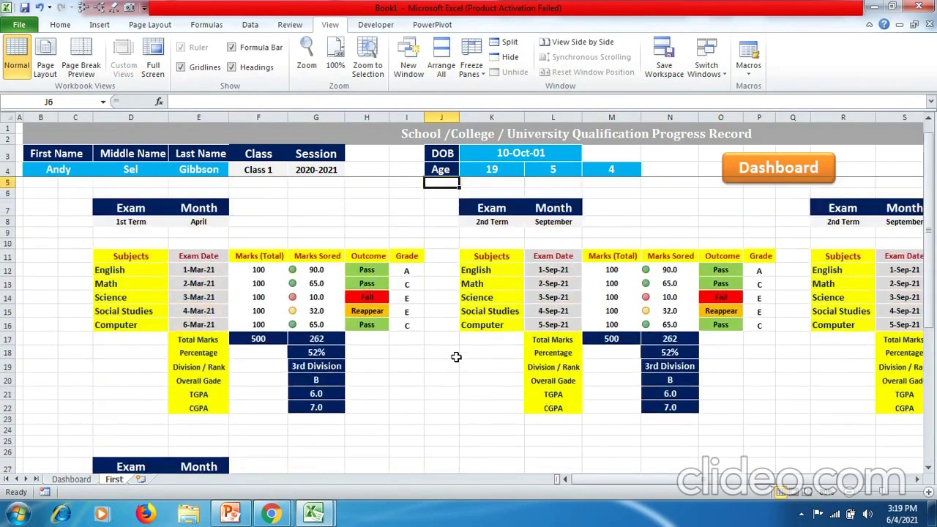
pyautogui.press('Up')
pyautogui.press('Up')
pyautogui.press('Up')
pyautogui.press('Up')
pyautogui.press('Down')
pyautogui.press('Down')
pyautogui.press('Down')
pyautogui.press('Down')
pyautogui.press('Down')
pyautogui.press('Down')
pyautogui.press('Down')
pyautogui.press('Down')
pyautogui.press('Down')
pyautogui.press('Down')
pyautogui.press('Down')
pyautogui.press('Down')
pyautogui.press('Down')
pyautogui.press('Down')
pyautogui.press('Down')
pyautogui.press('Down')
pyautogui.press('Down')
pyautogui.press('Down')
pyautogui.press('Down')
pyautogui.press('Down')
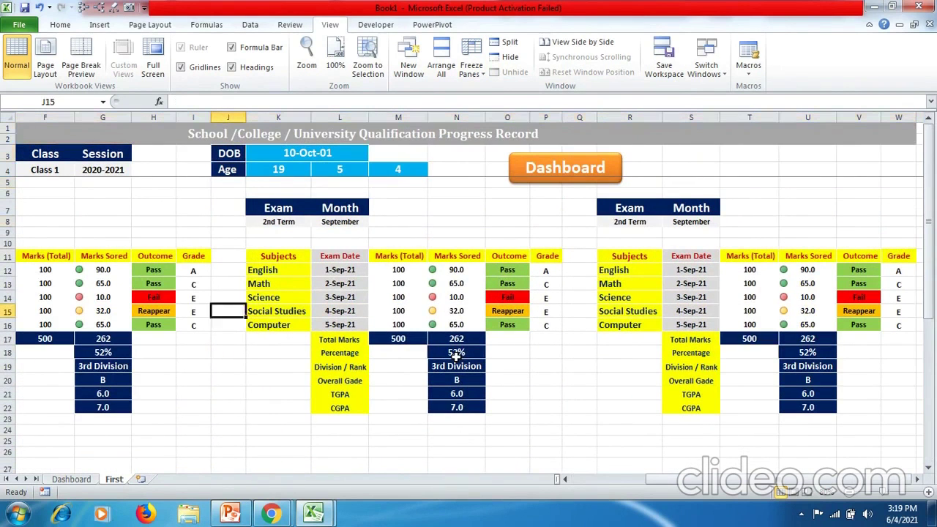
pyautogui.press('Down')
pyautogui.press('Down')
pyautogui.press('Down')
pyautogui.press('Down')
pyautogui.press('Down')
pyautogui.press('Down')
pyautogui.press('Down')
pyautogui.press('Left')
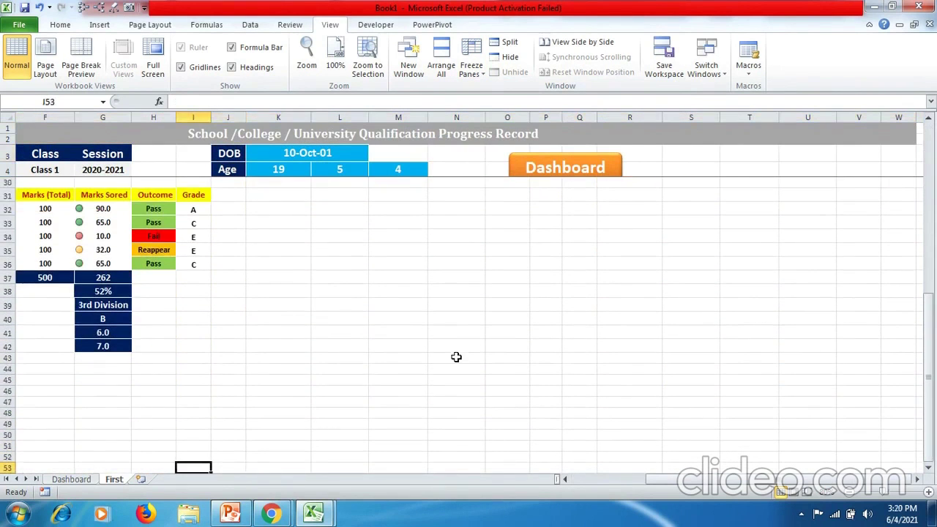
pyautogui.press('Left')
pyautogui.press('Left')
pyautogui.press('Left')
pyautogui.press('Left')
pyautogui.press('Left')
pyautogui.press('Left')
pyautogui.press('Left')
pyautogui.press('Left')
pyautogui.press('Up')
pyautogui.press('Up')
pyautogui.press('Up')
pyautogui.press('Up')
pyautogui.press('Up')
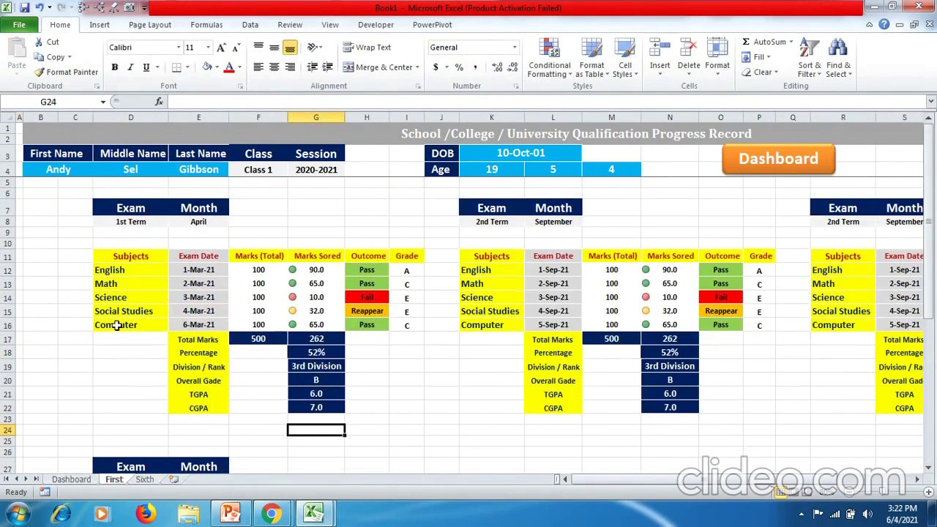
# Step: Insert a blank row 16 in the 1st-term table, shifting the Computer row down
pyautogui.moveTo(115, 325); pyautogui.dragTo(404, 327)
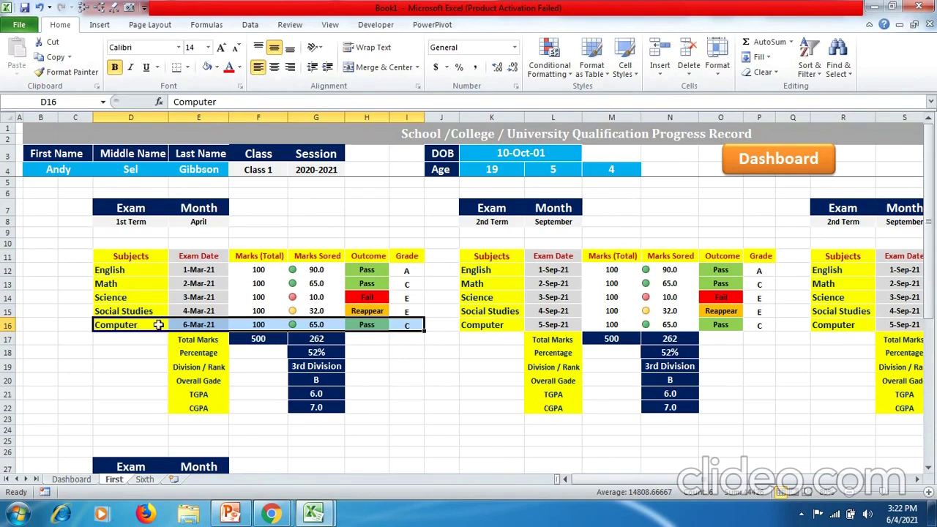
pyautogui.rightClick(409, 324)
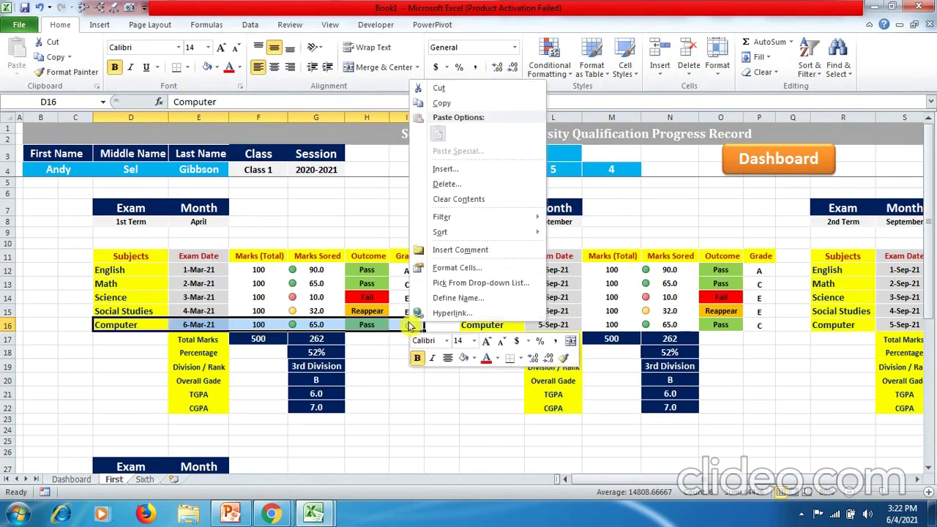
pyautogui.click(485, 169)
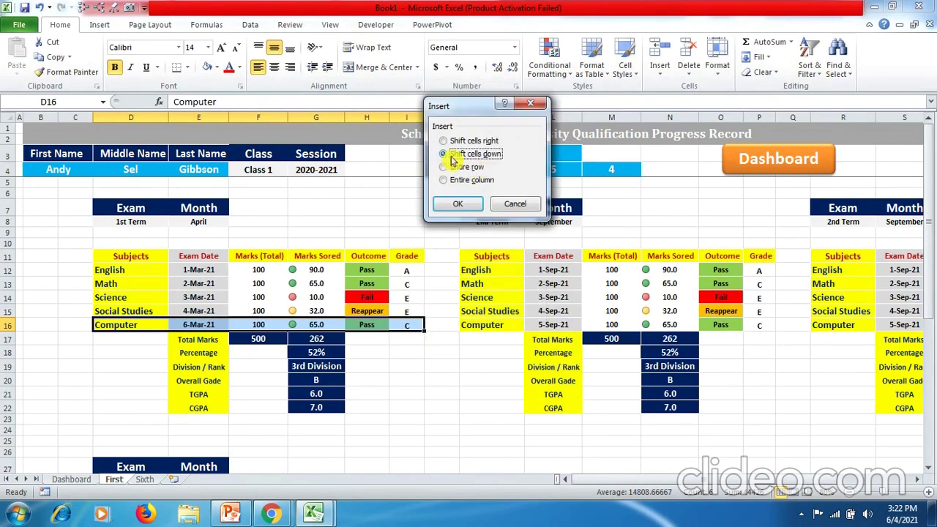
pyautogui.click(452, 206)
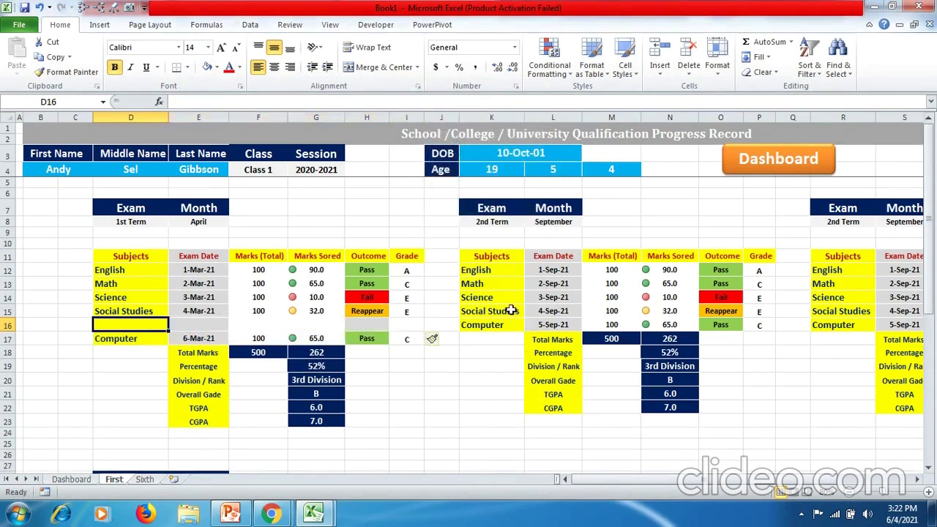
pyautogui.moveTo(500, 310); pyautogui.dragTo(852, 323)
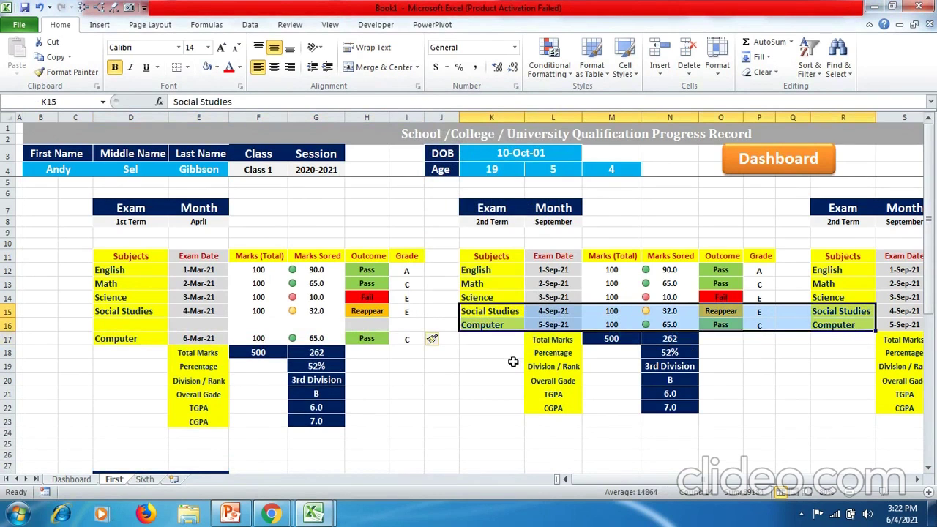
pyautogui.moveTo(124, 326); pyautogui.dragTo(395, 328)
# Step: Fill the new row with Sports, date 5-Mar-21, 60 total marks and 55 scored
pyautogui.click(134, 326)
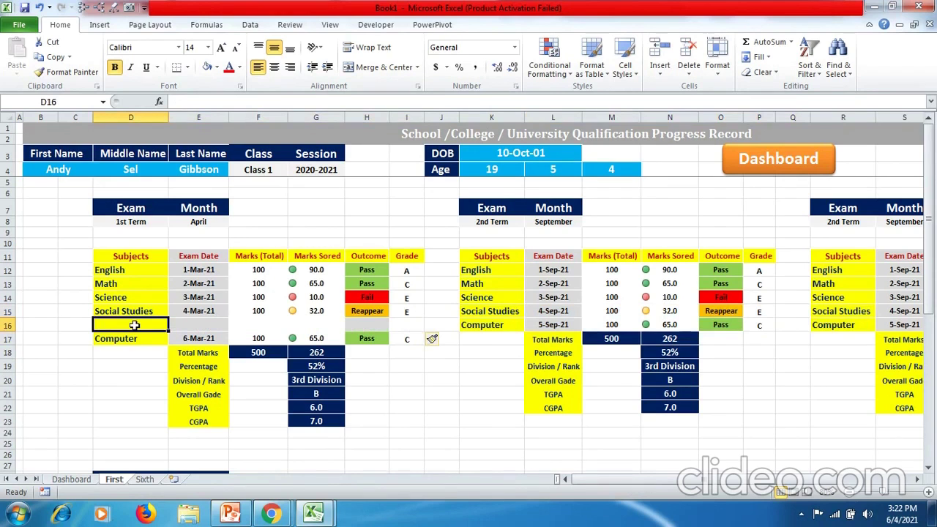
pyautogui.write('Spo')
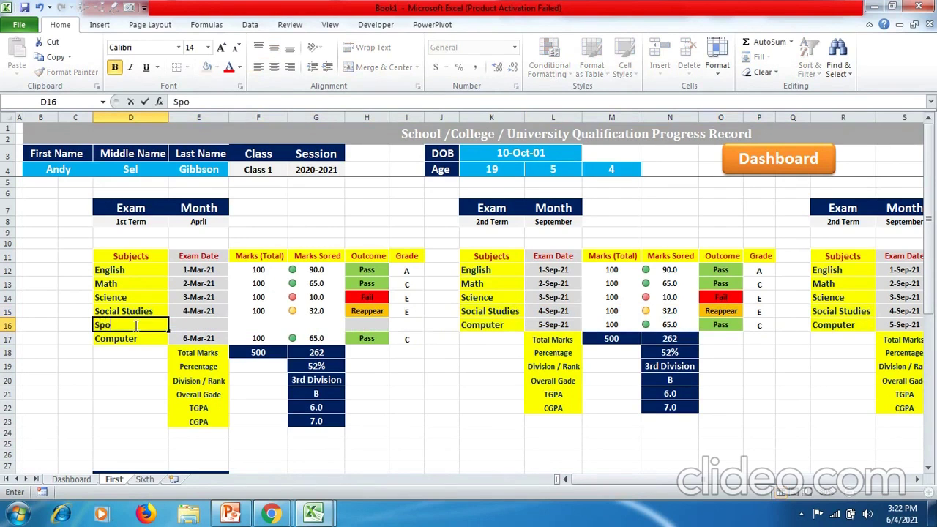
pyautogui.write('rts')
pyautogui.click(203, 326)
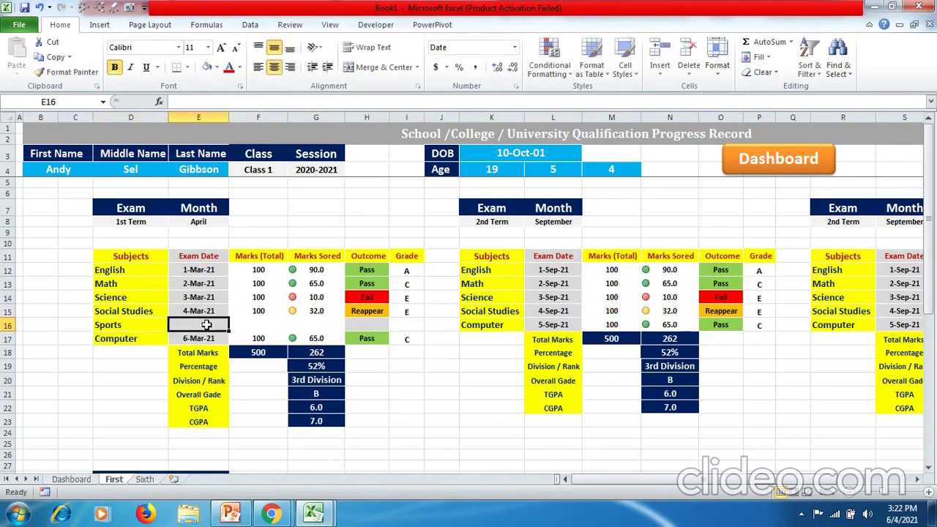
pyautogui.click(217, 311)
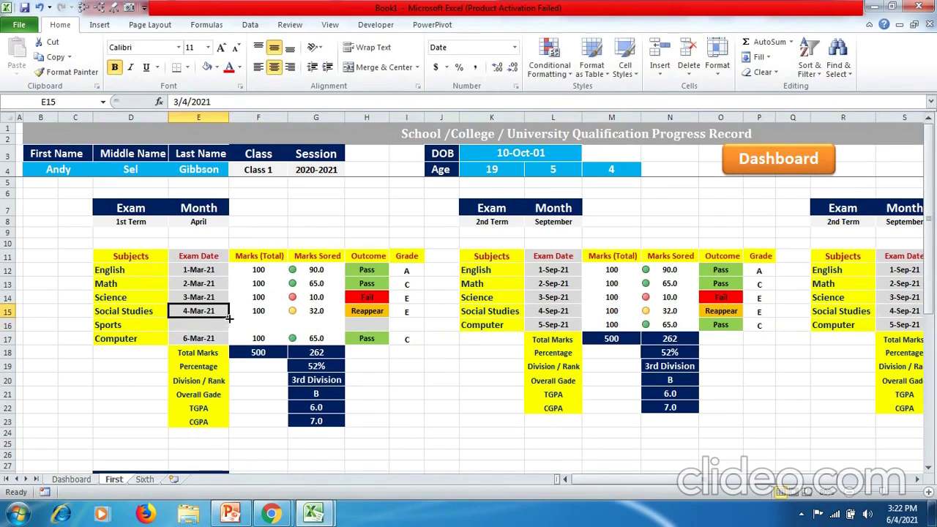
pyautogui.moveTo(229, 318); pyautogui.dragTo(227, 330)
pyautogui.click(257, 324)
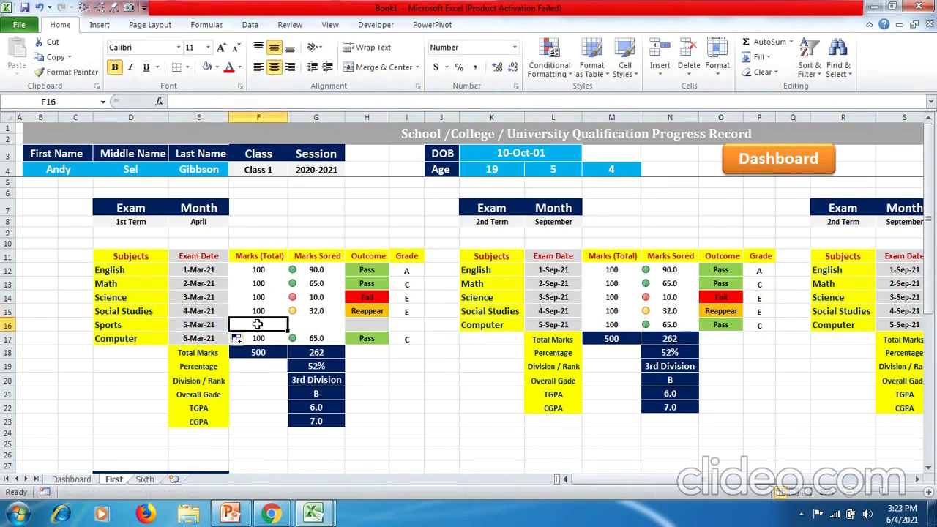
pyautogui.write('60')
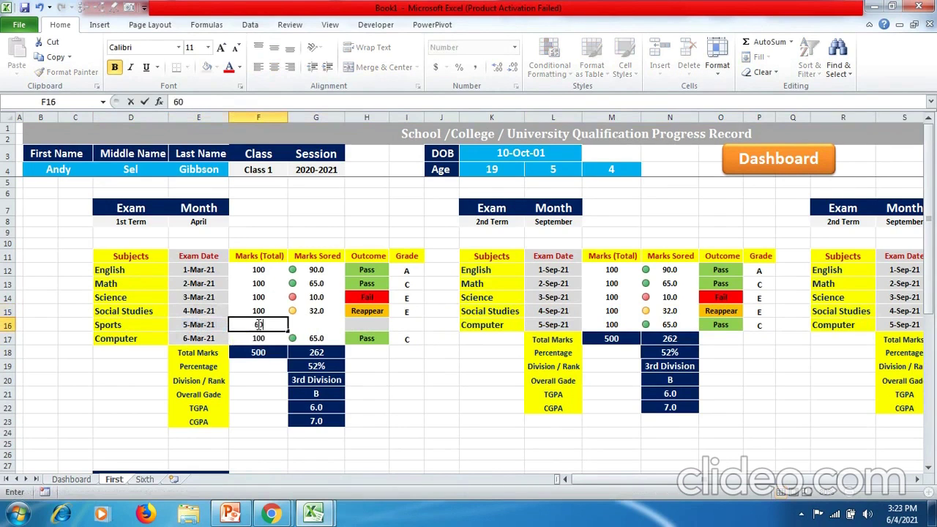
pyautogui.click(321, 323)
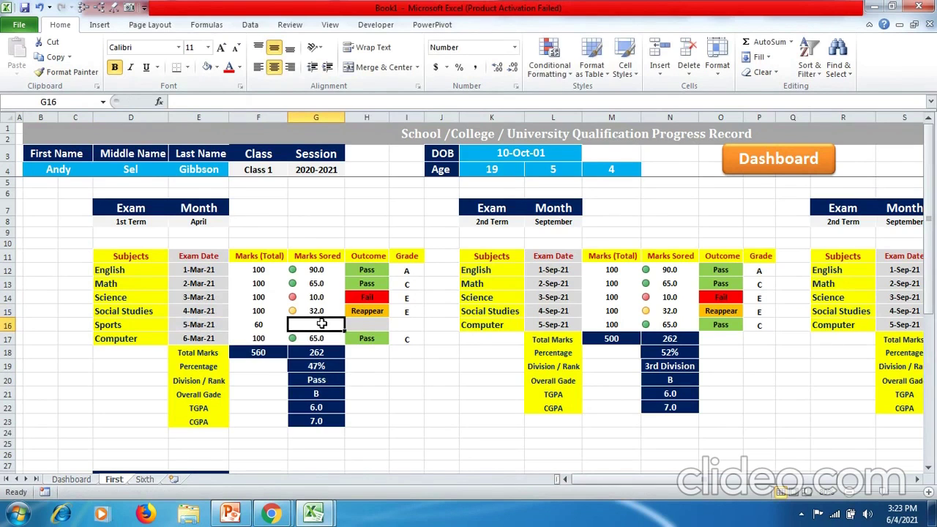
pyautogui.write('6')
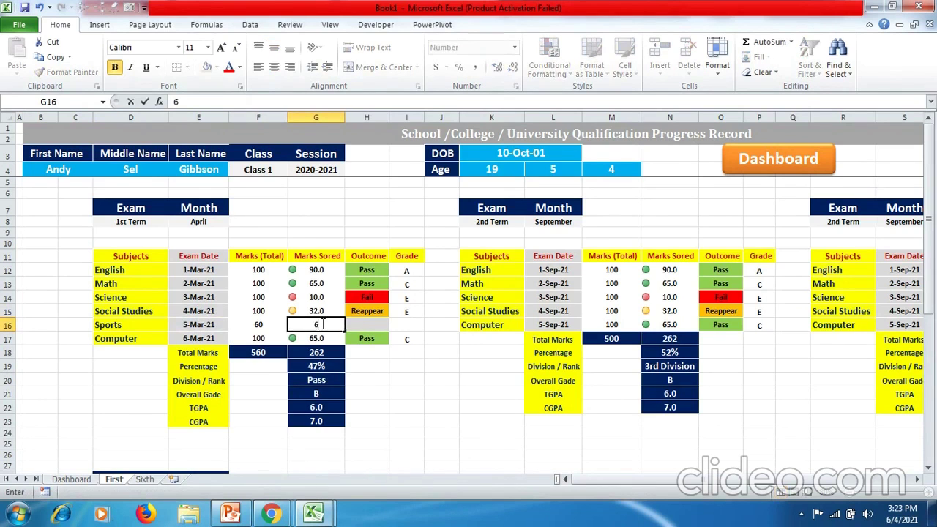
pyautogui.press('BackSpace')
pyautogui.write('55')
pyautogui.click(375, 365)
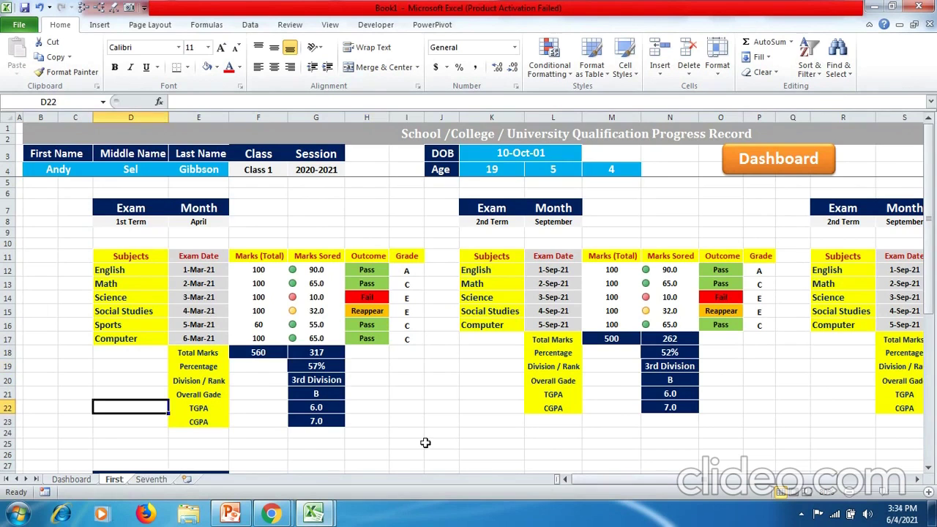
# Step: Select the subject cells English through Sports in D12:D16
pyautogui.moveTo(129, 272); pyautogui.dragTo(128, 331)
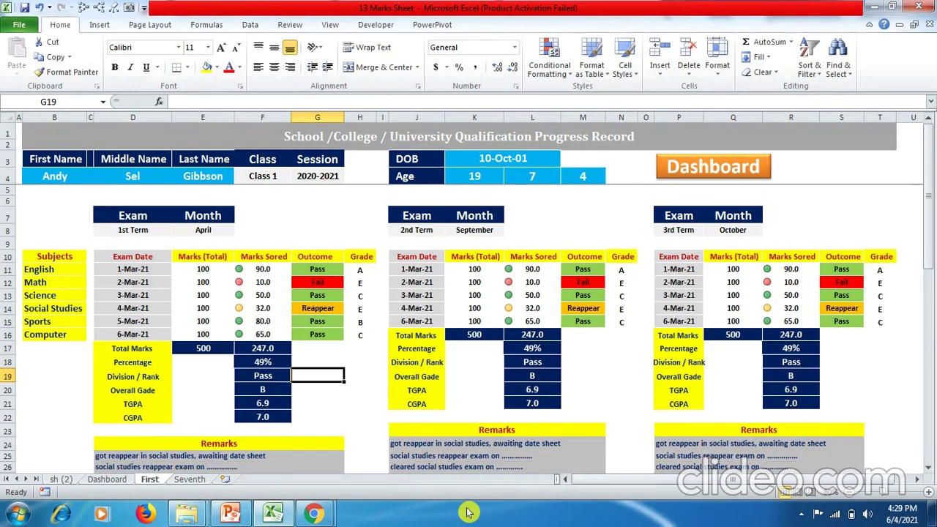
# Step: On the Seventh sheet, review the subject list, the Practical/Theory labels, dates and total marks
pyautogui.click(192, 481)
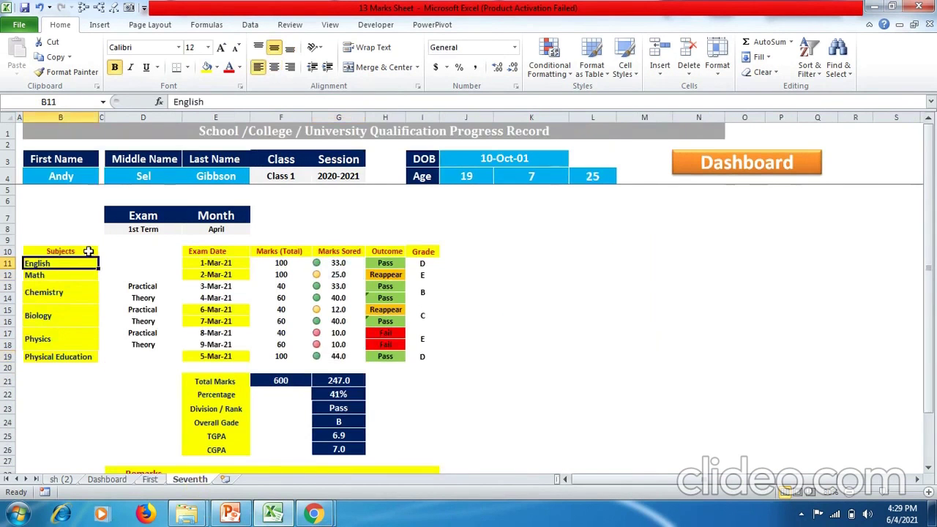
pyautogui.moveTo(88, 251); pyautogui.dragTo(96, 356)
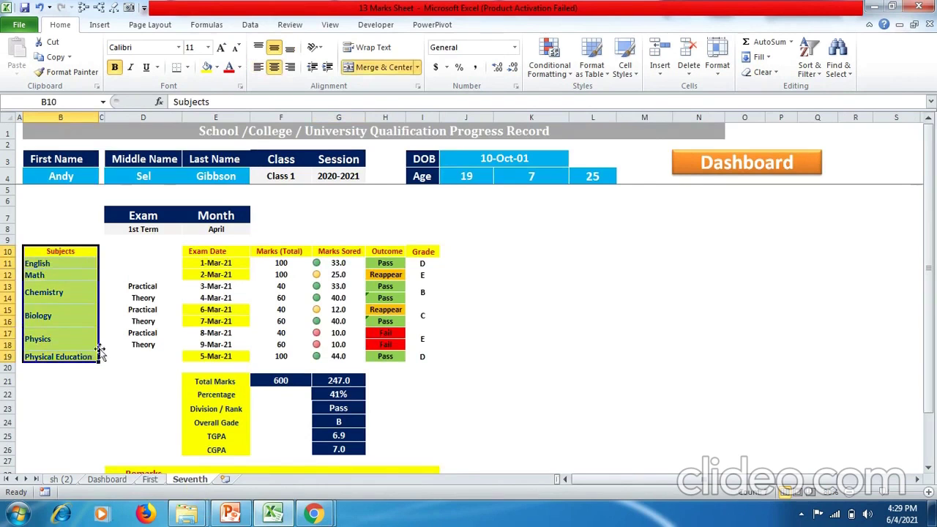
pyautogui.click(101, 292)
pyautogui.moveTo(124, 285); pyautogui.dragTo(133, 347)
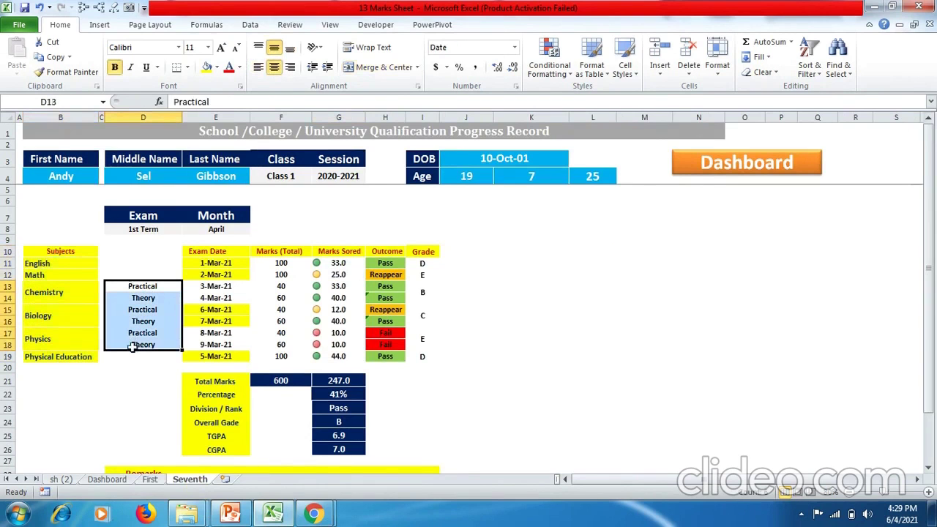
pyautogui.click(246, 292)
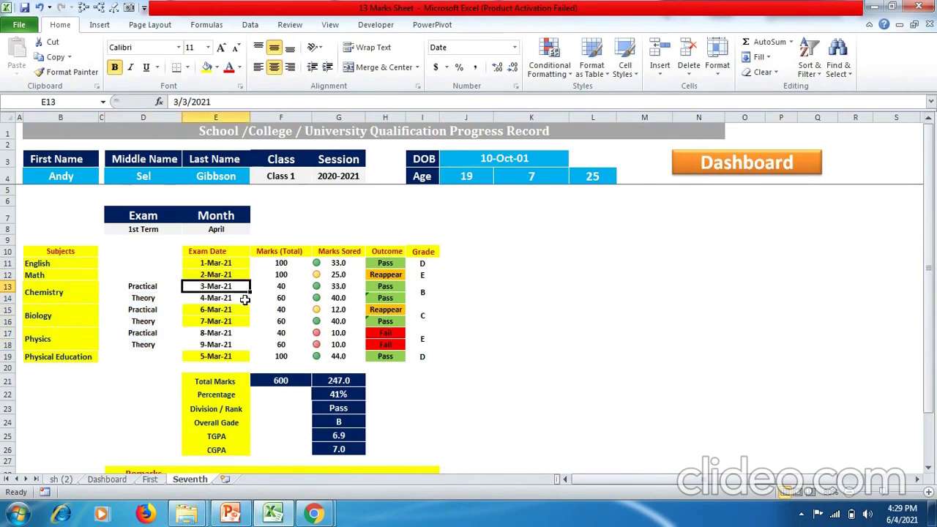
pyautogui.click(292, 290)
pyautogui.click(294, 298)
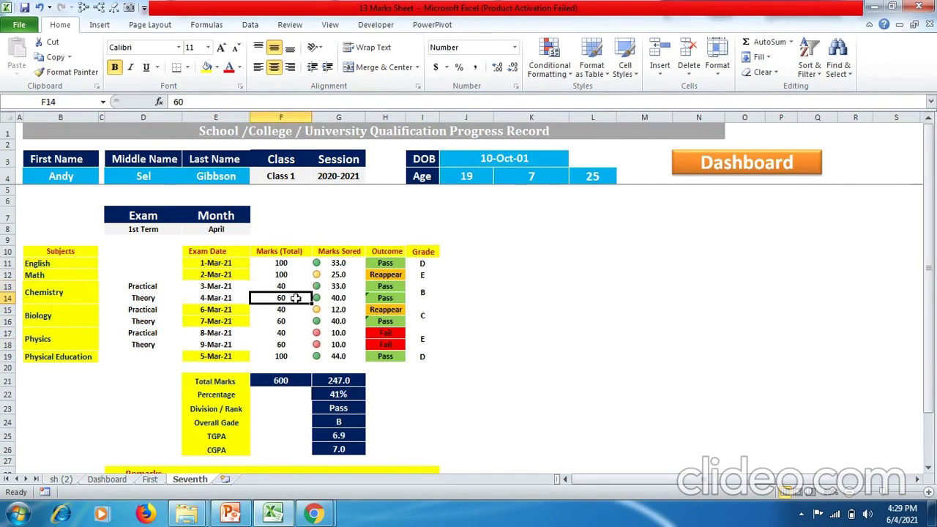
pyautogui.click(295, 309)
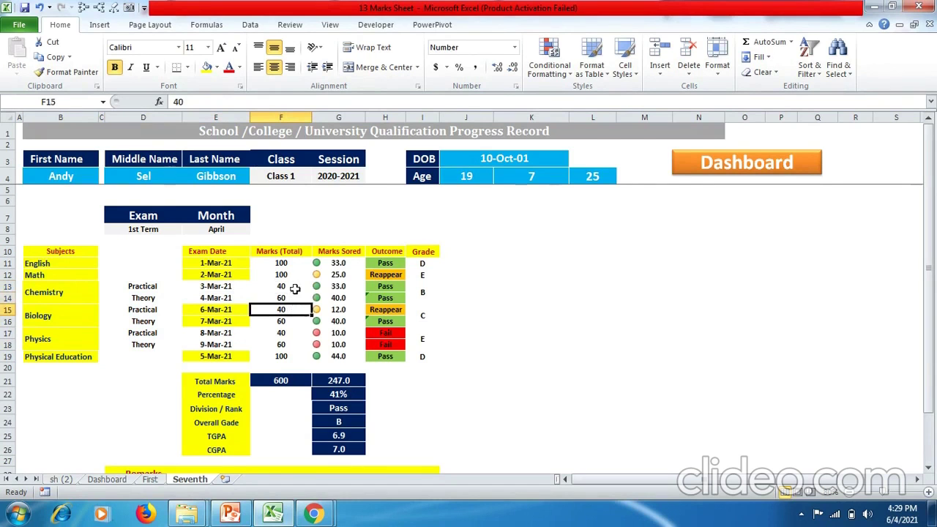
pyautogui.moveTo(295, 290); pyautogui.dragTo(295, 339)
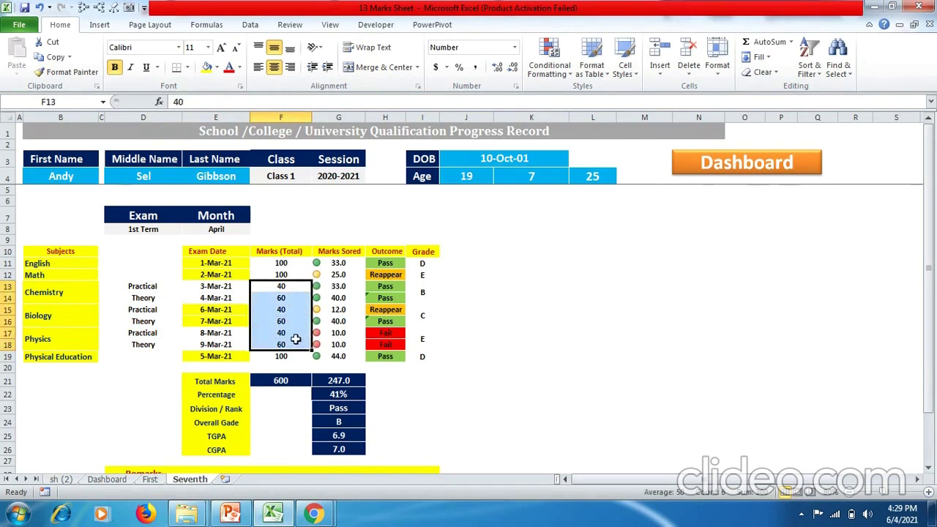
# Step: Select the Marks Sored scores G11:G19 for conditional formatting
pyautogui.click(344, 262)
pyautogui.moveTo(343, 263); pyautogui.dragTo(342, 357)
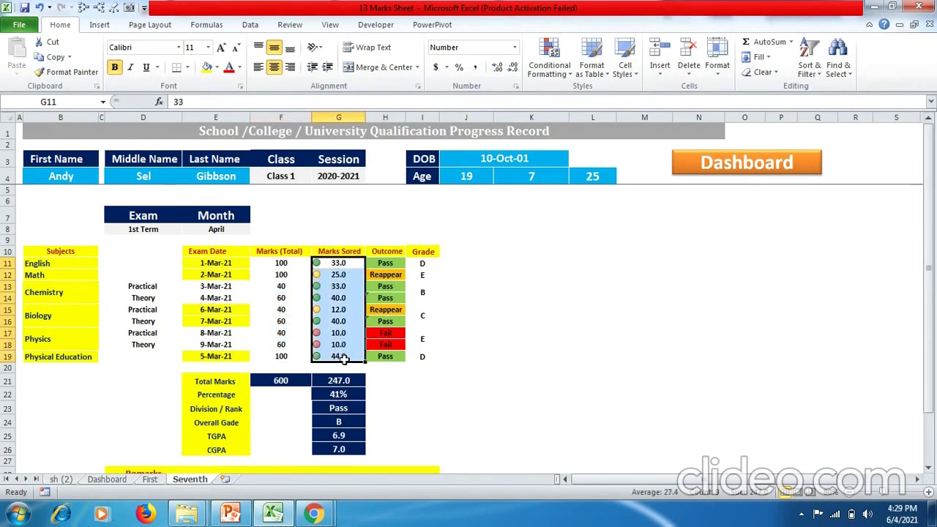
pyautogui.click(550, 69)
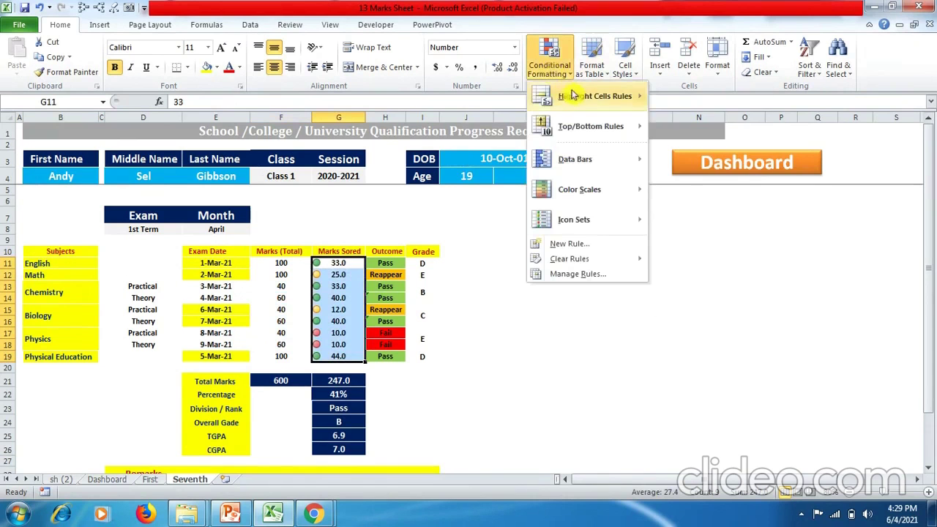
# Step: Start an Icon Sets rule with both thresholds set to Number, then discard it unsaved
pyautogui.click(569, 245)
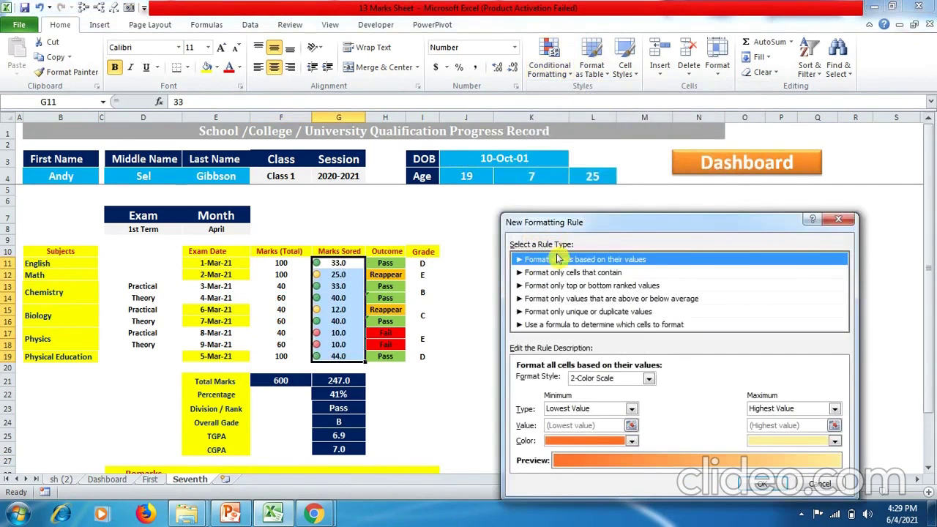
pyautogui.click(647, 378)
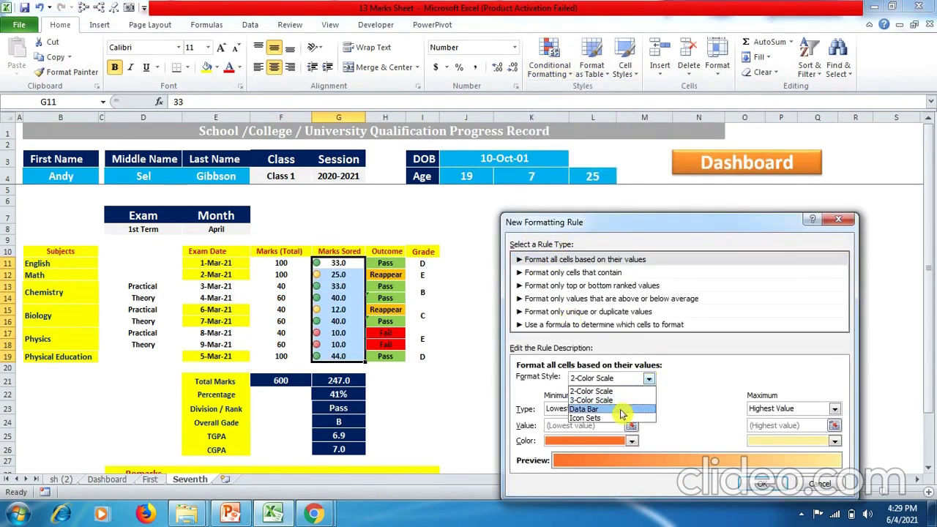
pyautogui.click(597, 418)
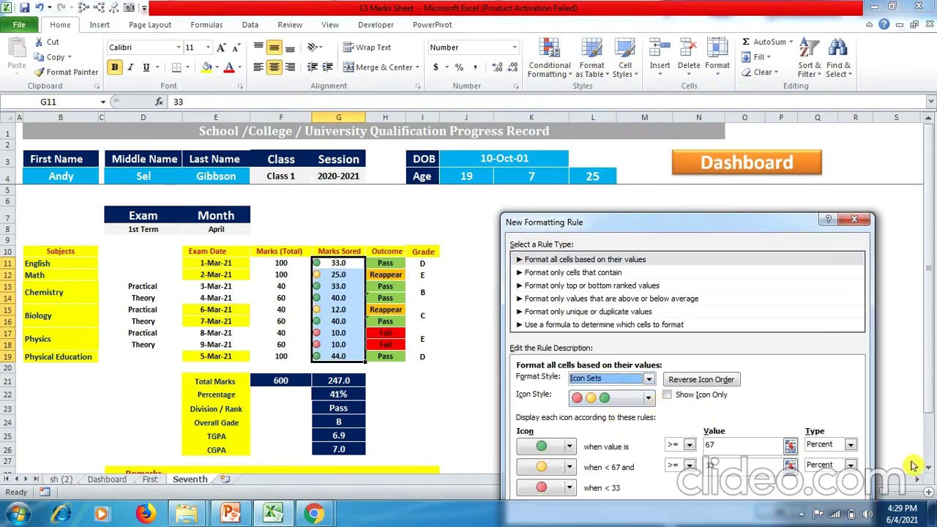
pyautogui.click(850, 444)
pyautogui.click(834, 457)
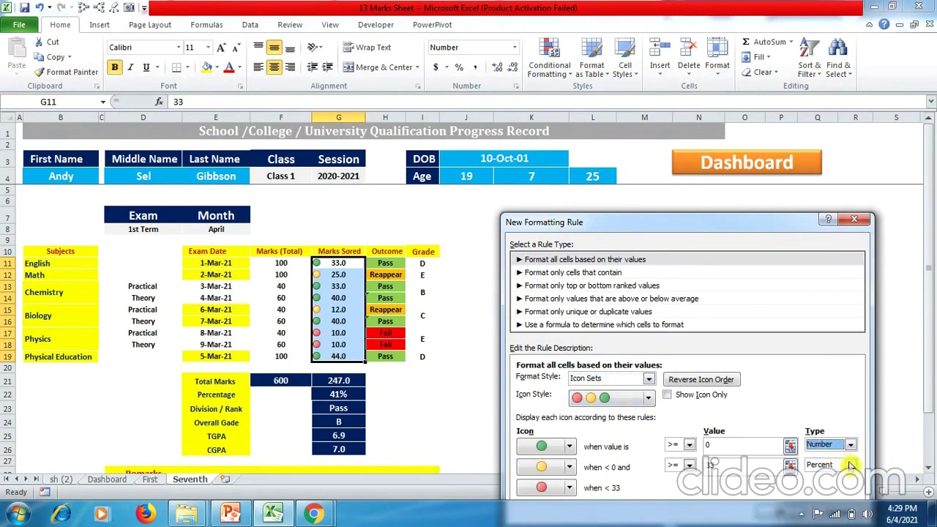
pyautogui.click(850, 466)
pyautogui.click(823, 478)
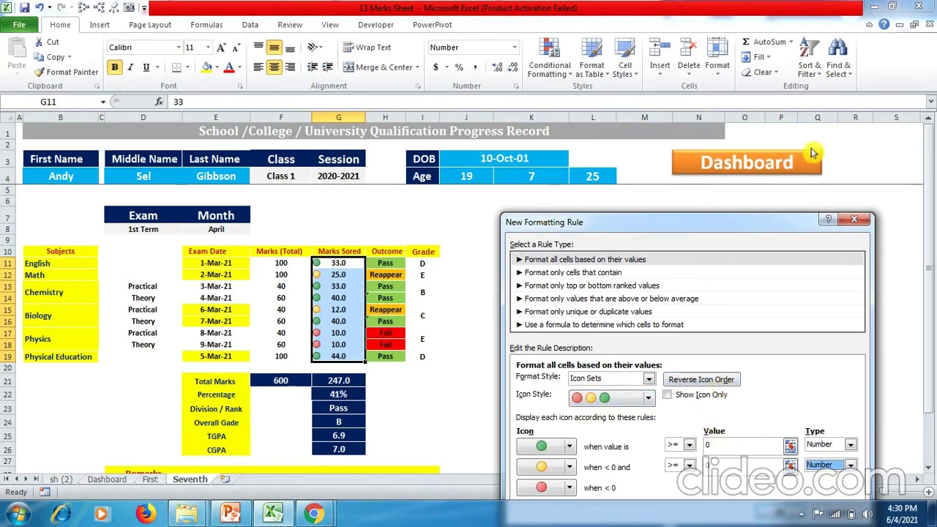
pyautogui.click(853, 218)
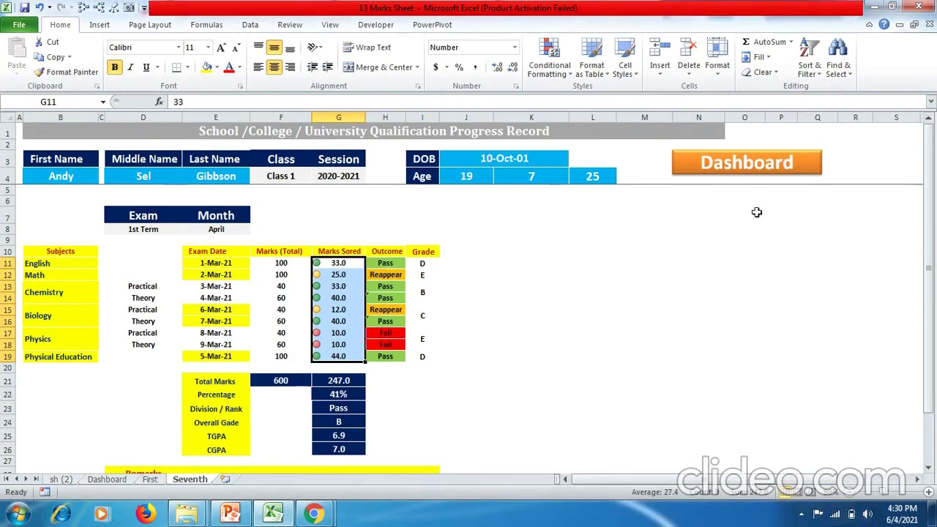
# Step: Edit the icon rule for G11:G12 and G19 to Number thresholds: green at 33, yellow from 21
pyautogui.click(292, 288)
pyautogui.moveTo(341, 264); pyautogui.dragTo(347, 273)
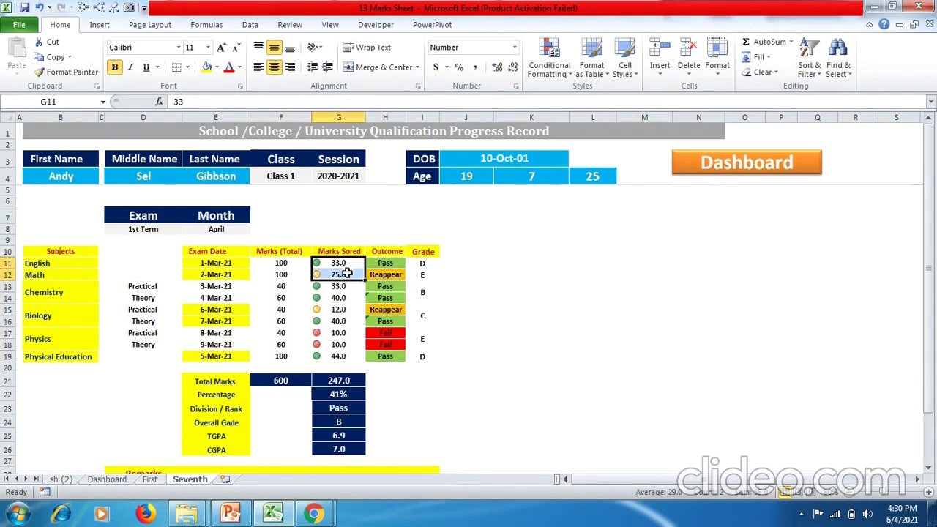
pyautogui.keyDown('ctrl'); pyautogui.click(339, 357); pyautogui.keyUp('ctrl')
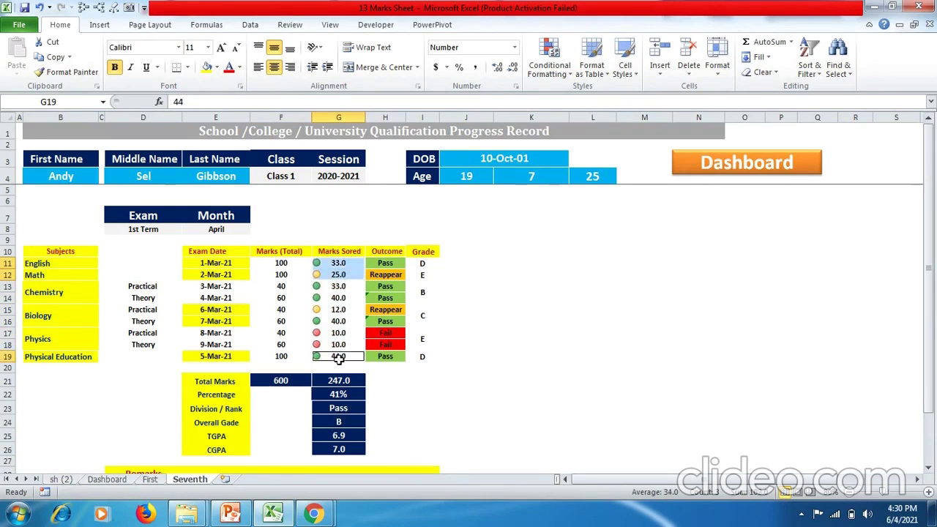
pyautogui.click(569, 77)
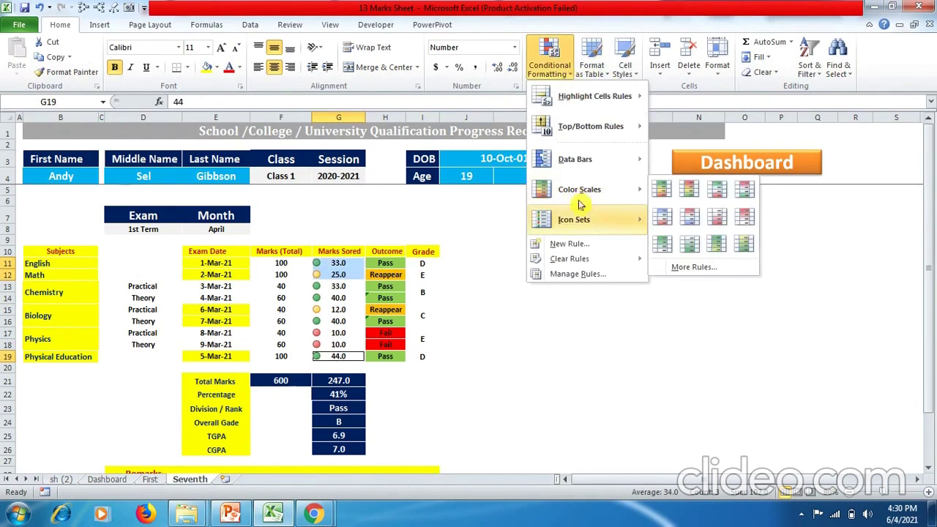
pyautogui.click(575, 273)
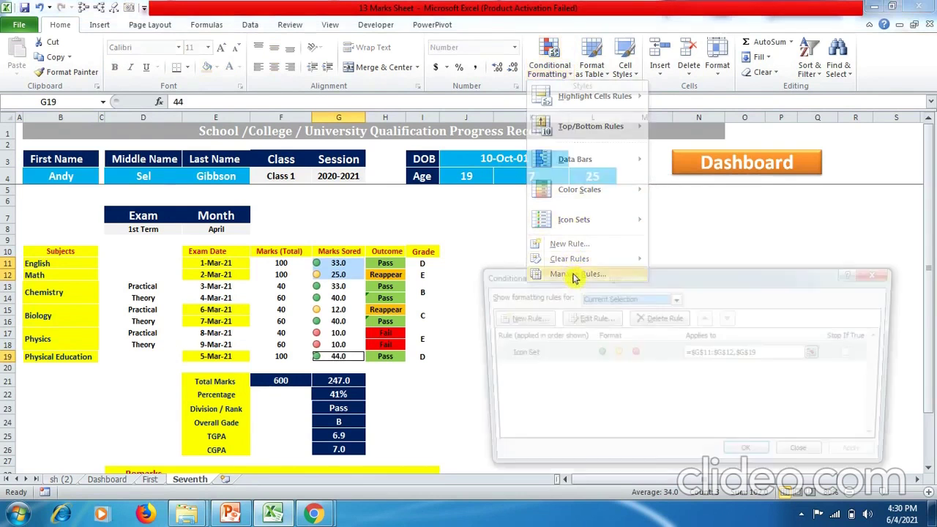
pyautogui.doubleClick(516, 357)
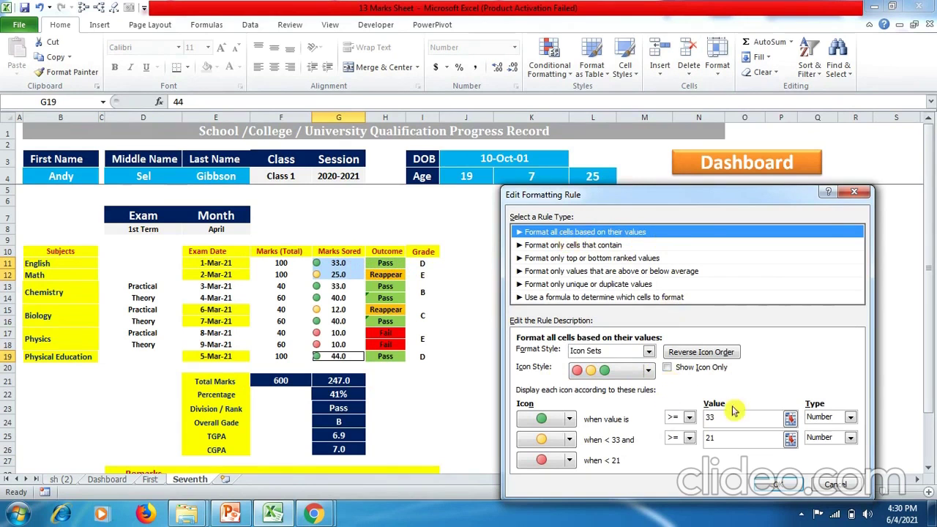
pyautogui.click(774, 485)
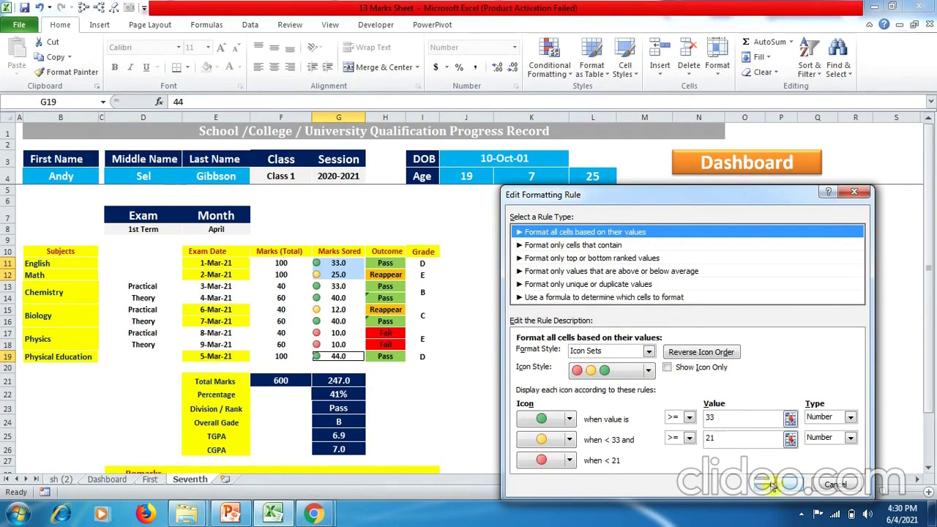
pyautogui.click(750, 458)
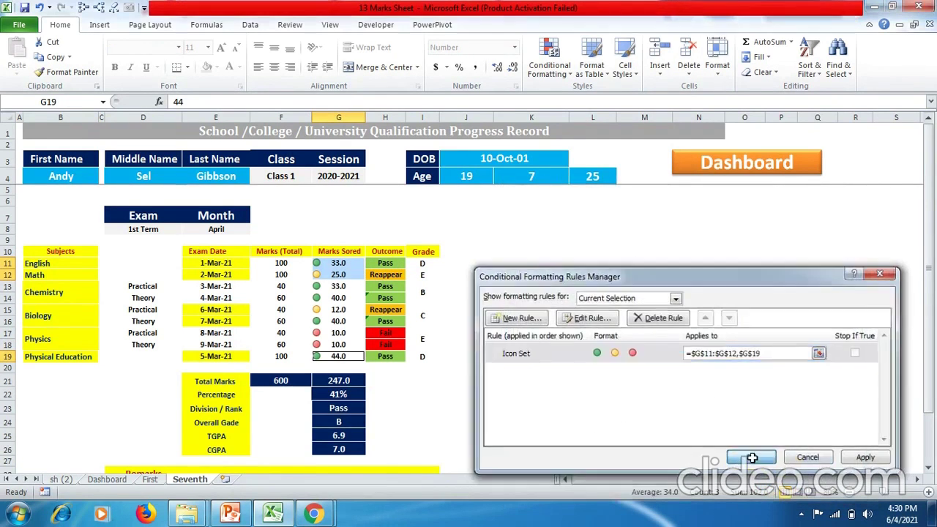
pyautogui.click(545, 350)
# Step: Edit the icon rule for practical marks G13, G15, G17 to thresholds 17 and 12
pyautogui.click(337, 286)
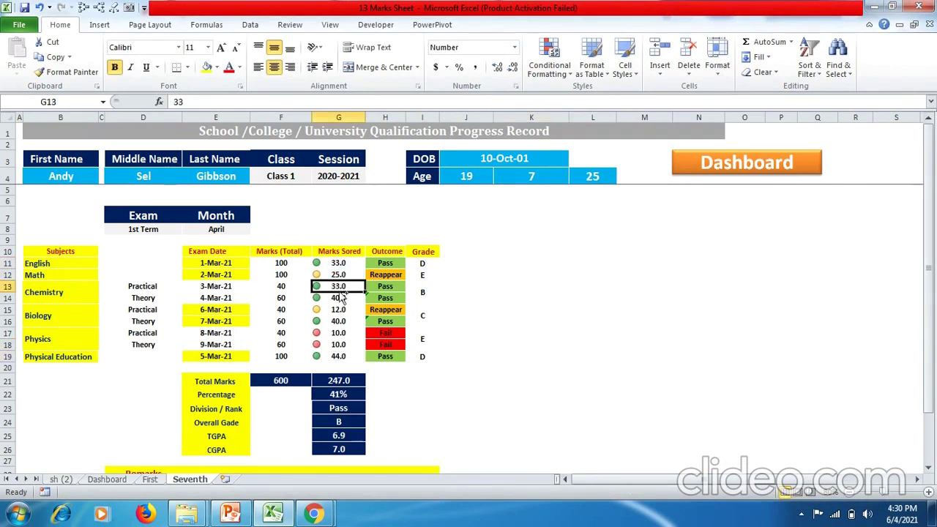
pyautogui.keyDown('ctrl'); pyautogui.click(339, 310); pyautogui.keyUp('ctrl')
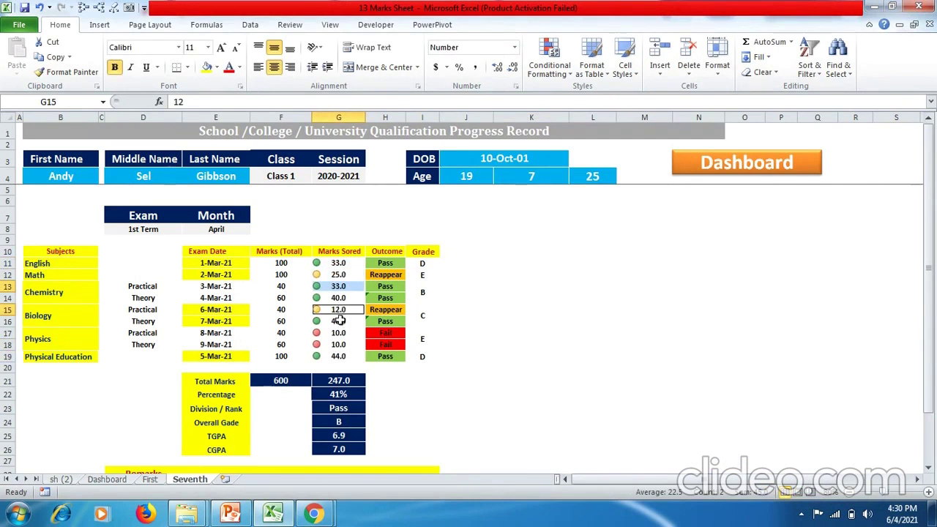
pyautogui.keyDown('ctrl'); pyautogui.click(337, 333); pyautogui.keyUp('ctrl')
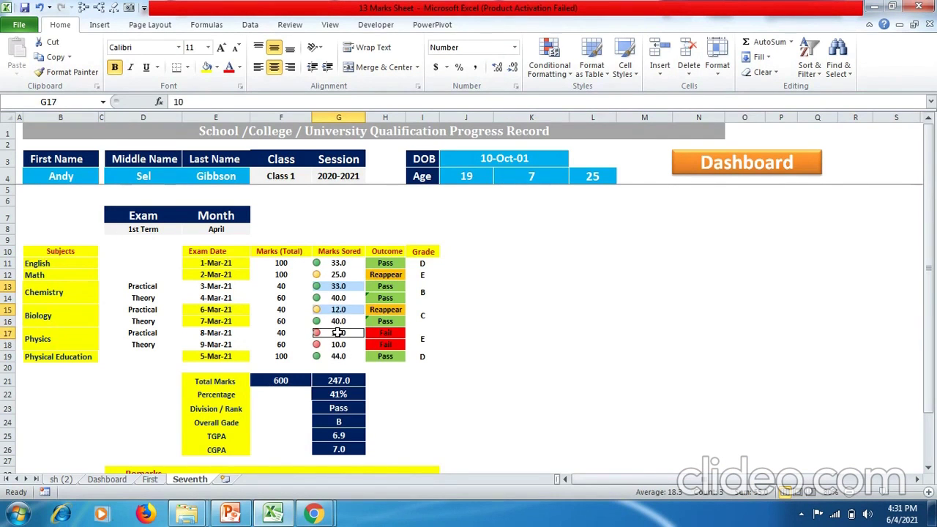
pyautogui.click(561, 69)
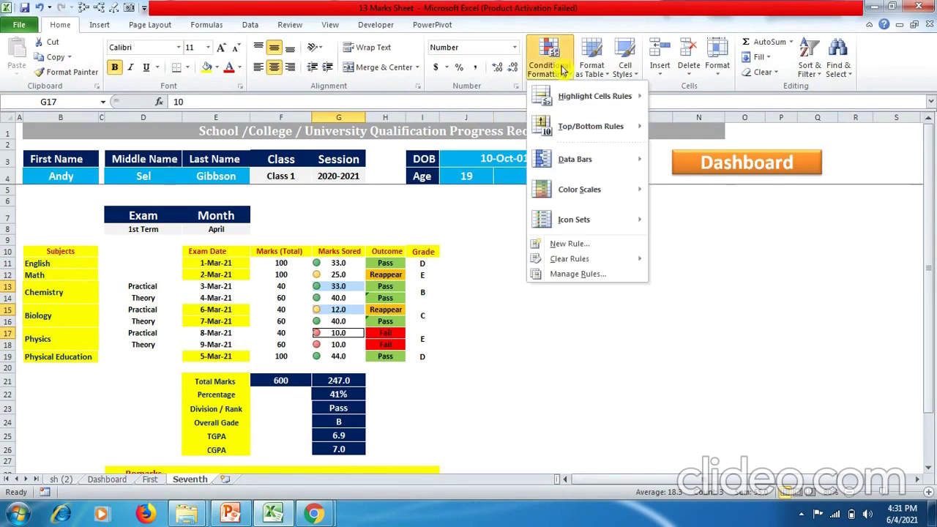
pyautogui.click(585, 275)
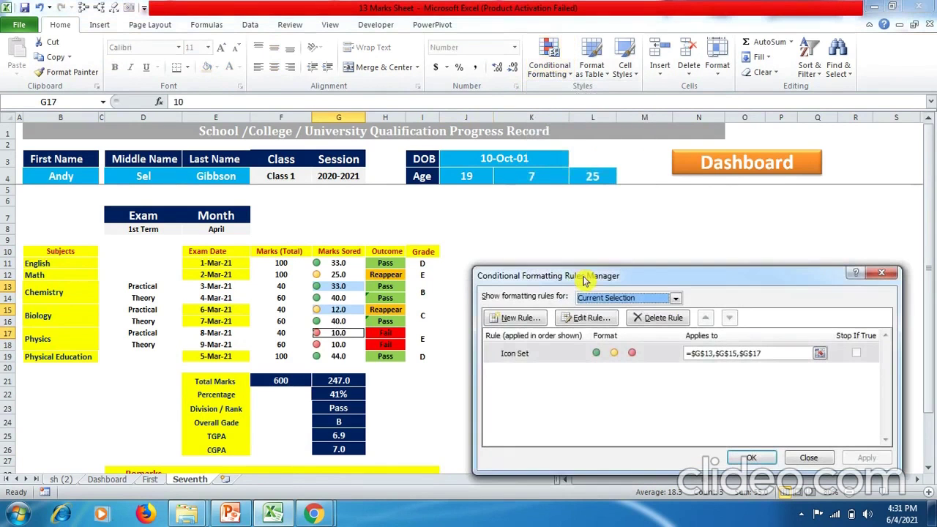
pyautogui.doubleClick(516, 355)
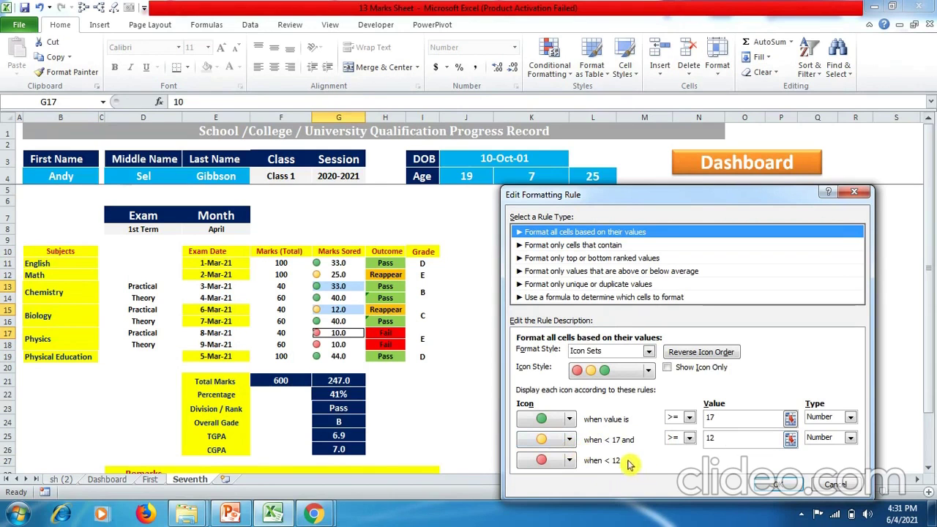
pyautogui.click(787, 485)
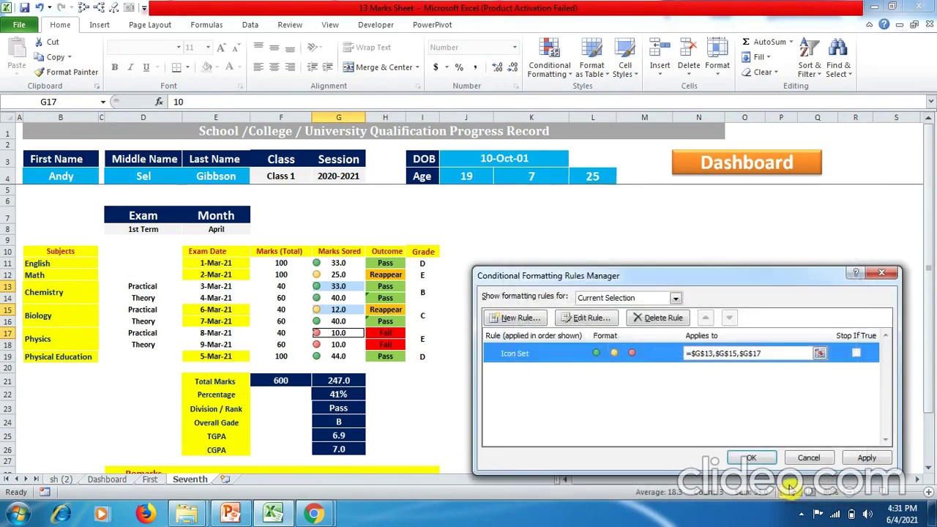
pyautogui.click(751, 457)
pyautogui.click(341, 287)
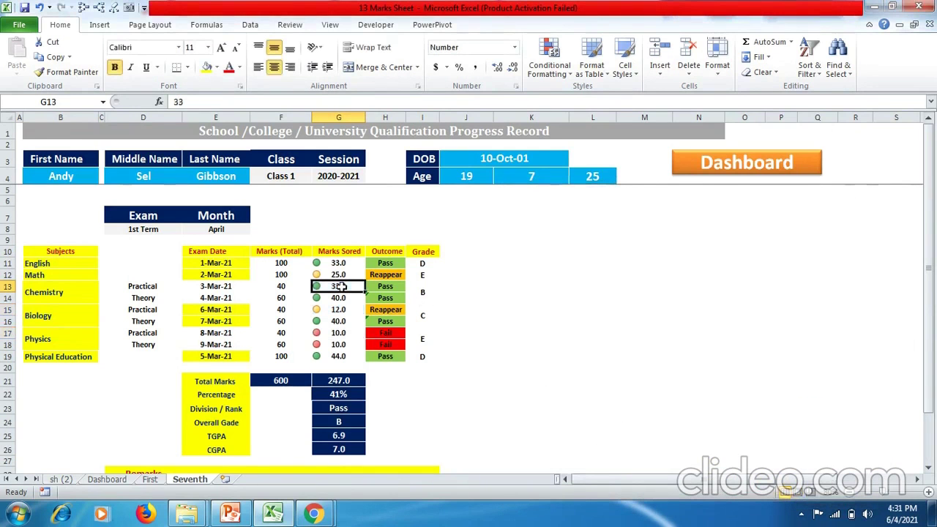
# Step: Change the Chemistry practical mark to 11 (Fail), then select theory marks G14, G16, G18
pyautogui.write('16')
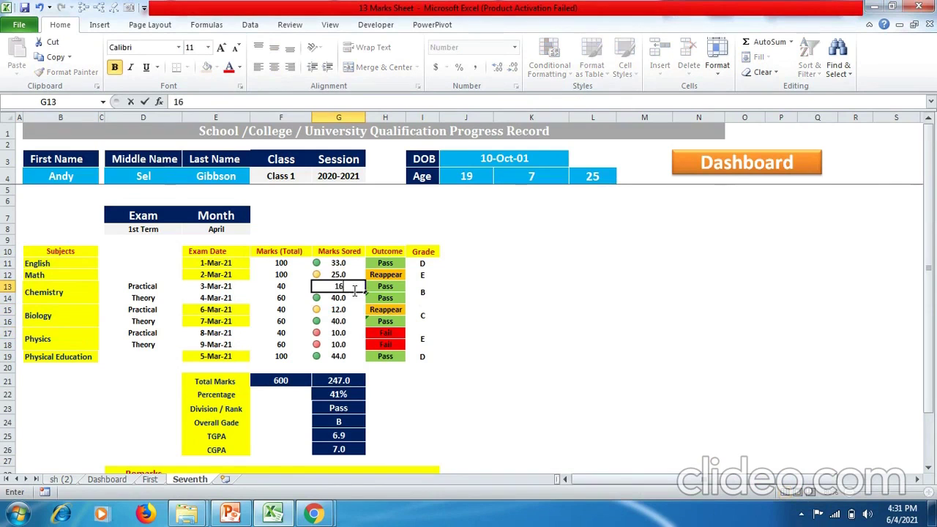
pyautogui.press('Return')
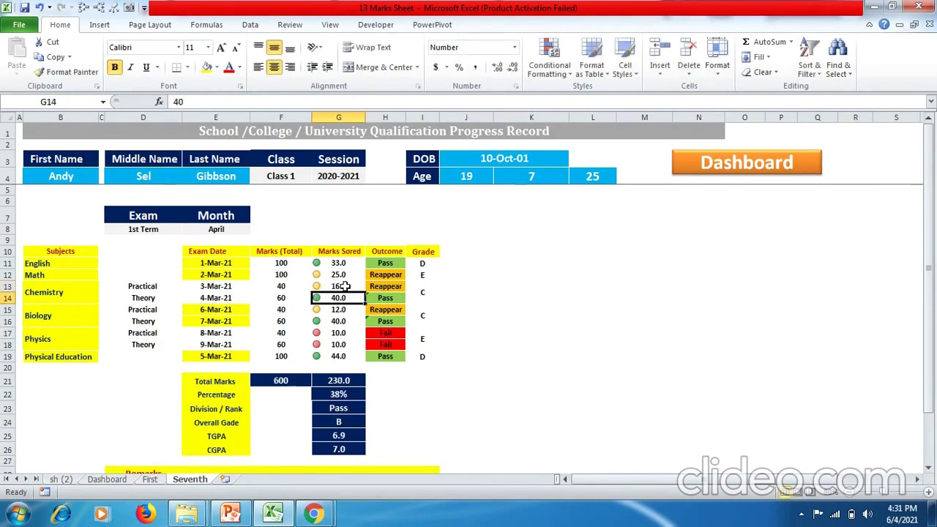
pyautogui.click(349, 286)
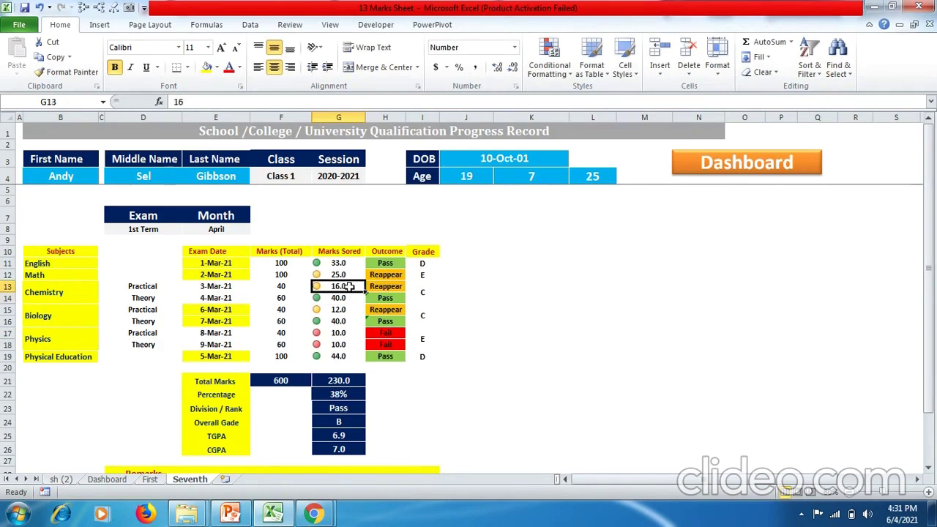
pyautogui.write('11')
pyautogui.press('Return')
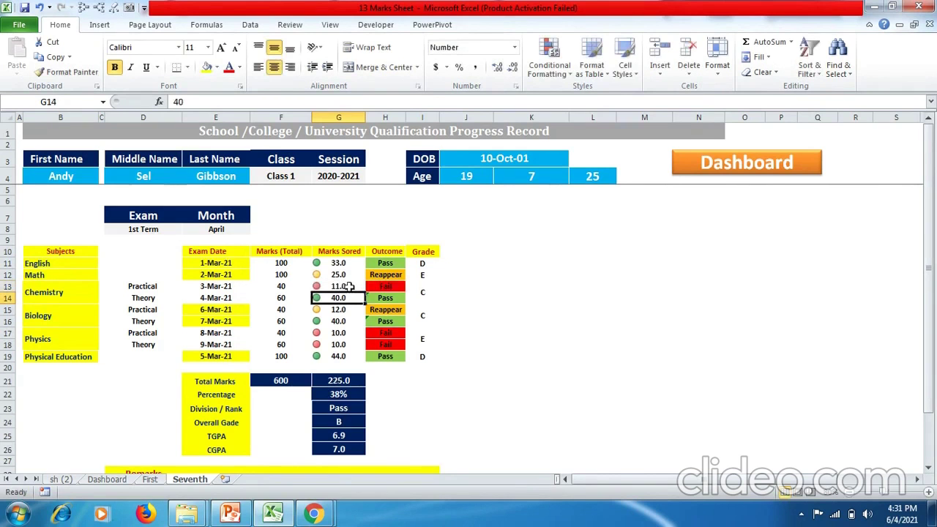
pyautogui.keyDown('ctrl'); pyautogui.click(338, 322); pyautogui.keyUp('ctrl')
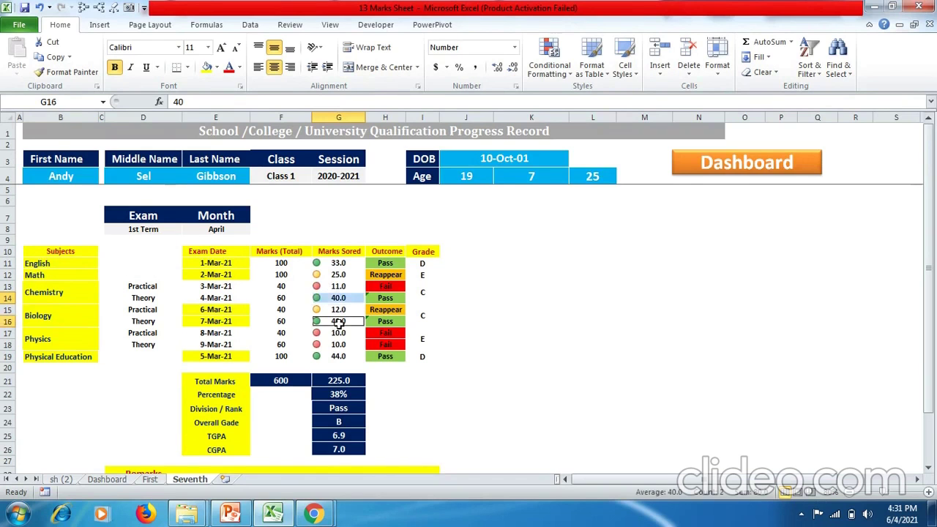
pyautogui.keyDown('ctrl'); pyautogui.click(339, 343); pyautogui.keyUp('ctrl')
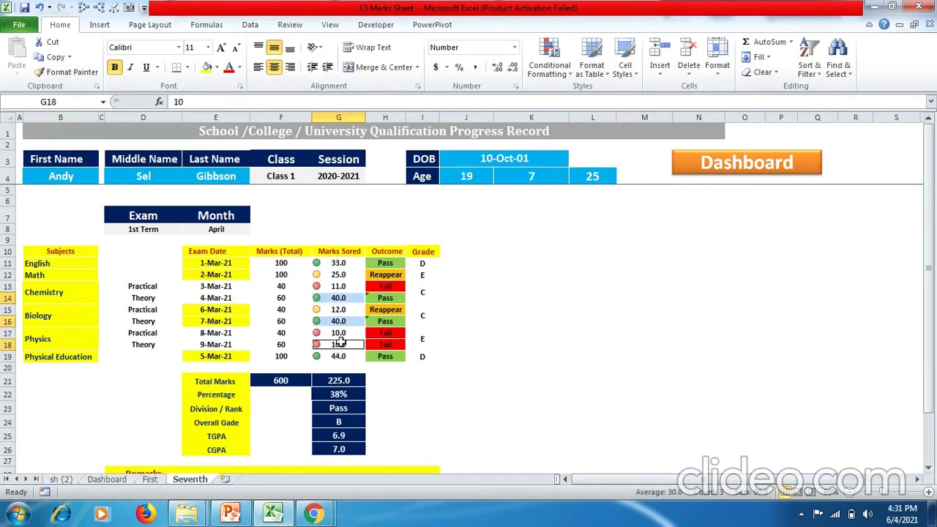
# Step: Edit the theory-mark icon rule to Number thresholds: green at 27, yellow from 15
pyautogui.click(549, 66)
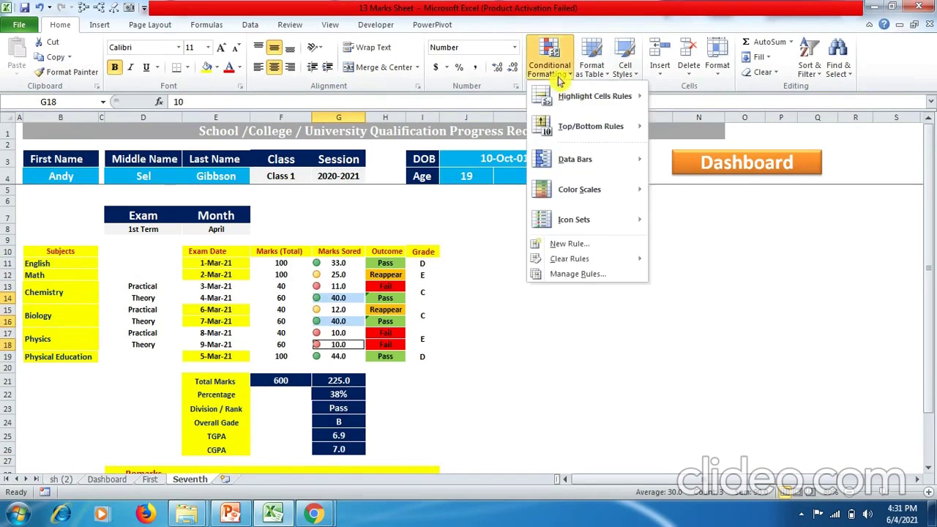
pyautogui.click(577, 273)
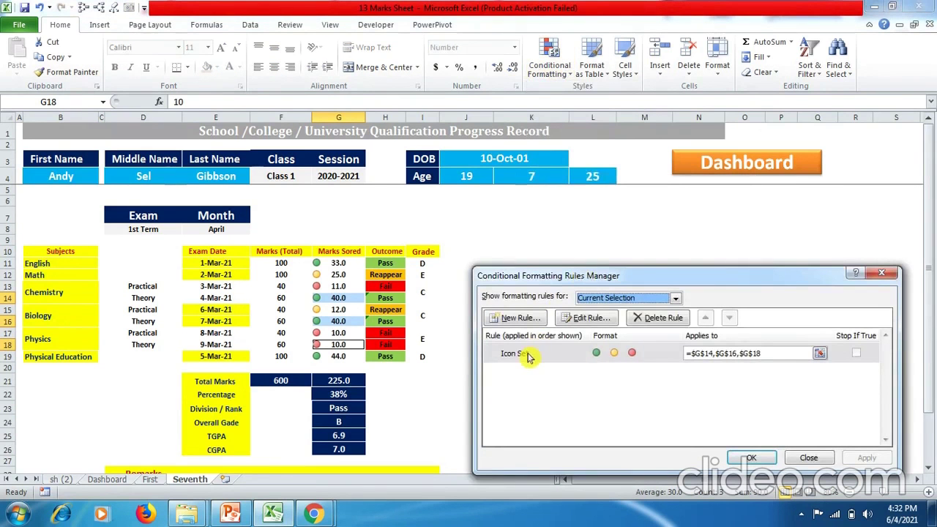
pyautogui.doubleClick(528, 355)
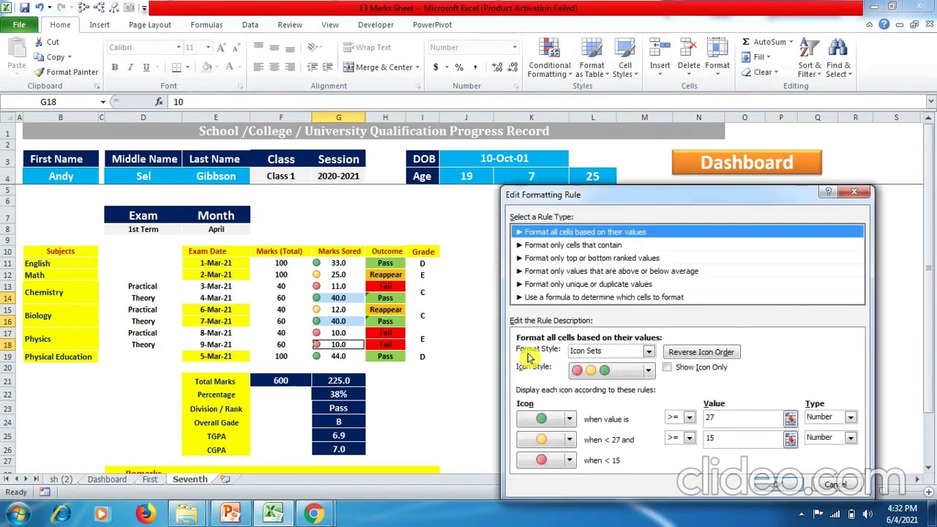
pyautogui.click(725, 419)
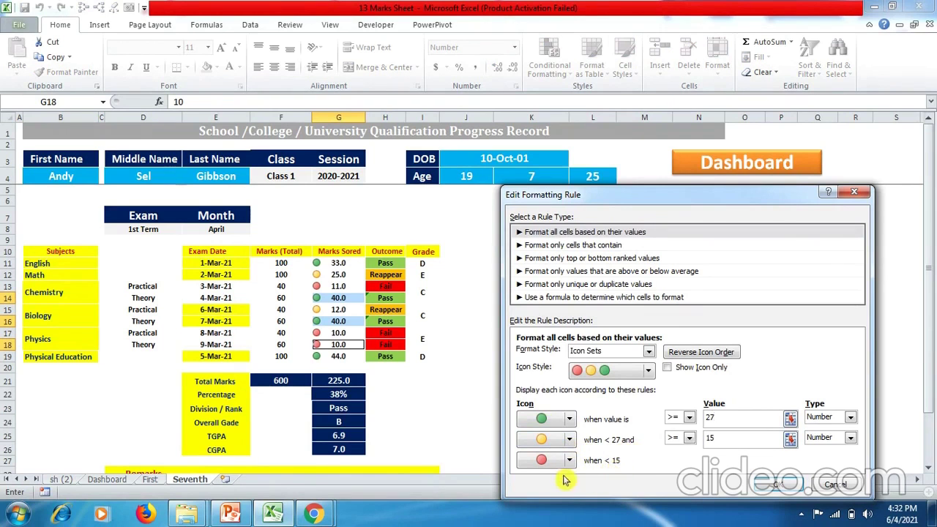
pyautogui.click(768, 484)
pyautogui.click(739, 453)
pyautogui.click(530, 356)
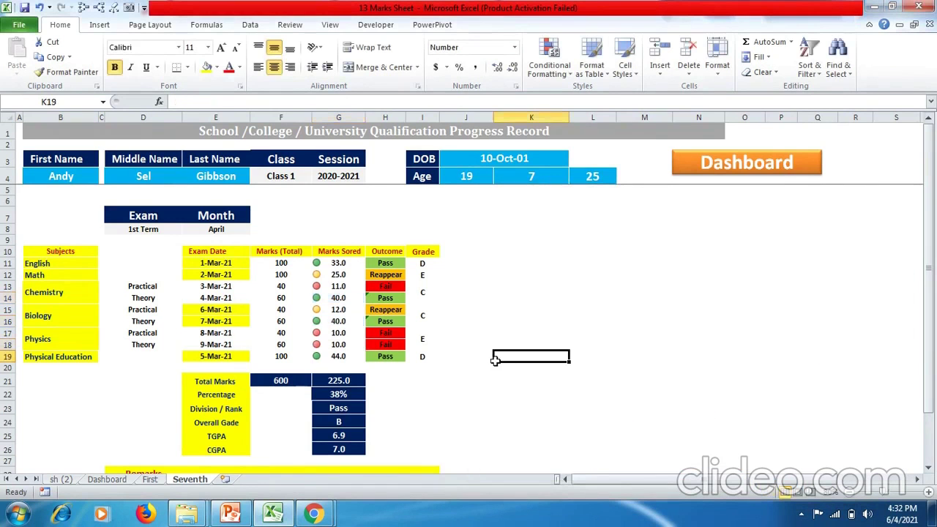
pyautogui.click(333, 262)
pyautogui.moveTo(333, 262); pyautogui.dragTo(333, 357)
pyautogui.moveTo(386, 264); pyautogui.dragTo(389, 358)
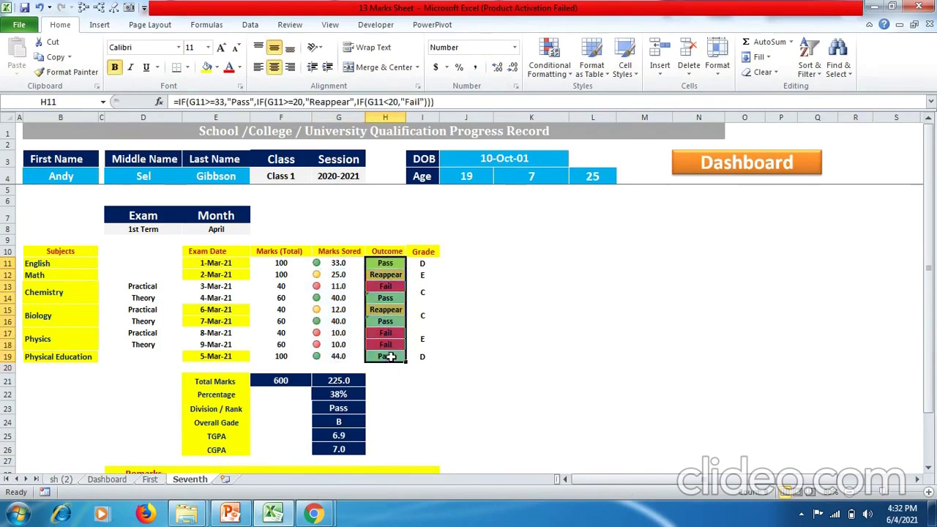
pyautogui.click(389, 274)
pyautogui.moveTo(393, 263); pyautogui.dragTo(393, 274)
pyautogui.click(388, 357)
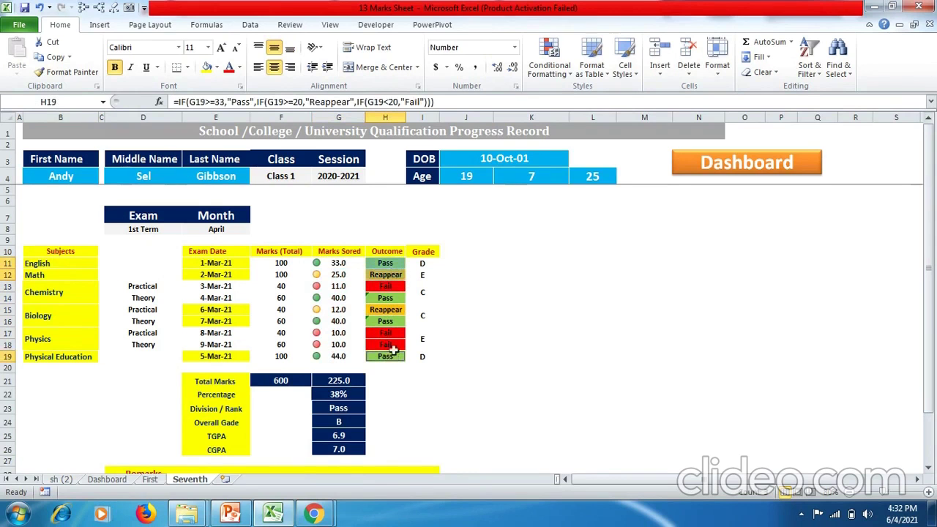
pyautogui.click(349, 357)
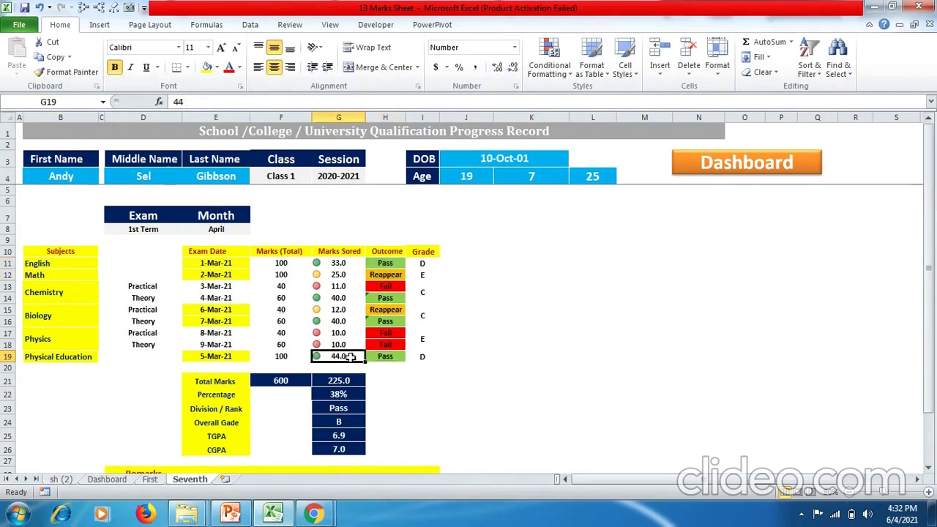
pyautogui.click(380, 358)
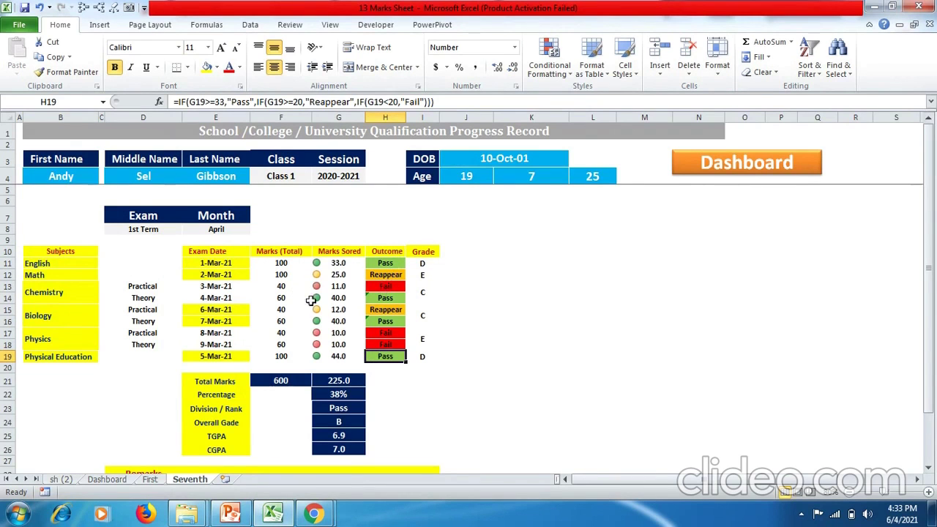
pyautogui.click(381, 286)
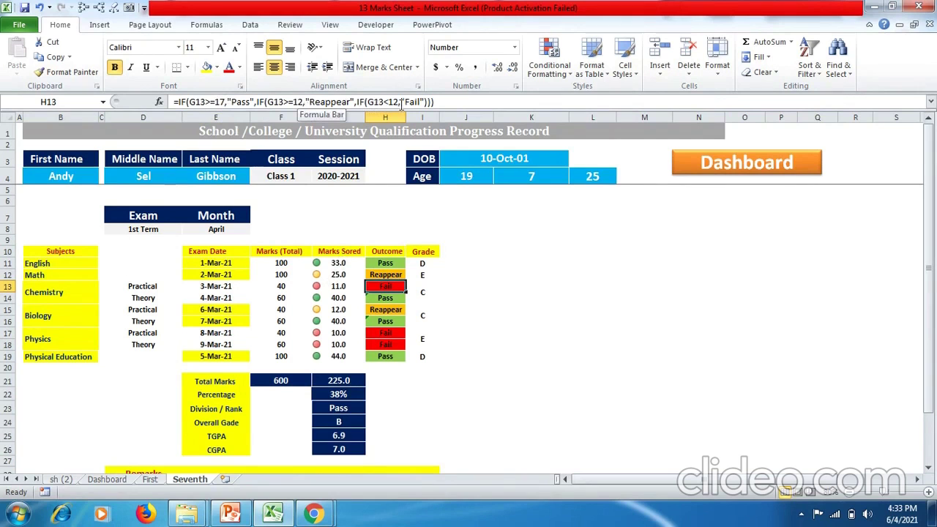
pyautogui.click(386, 299)
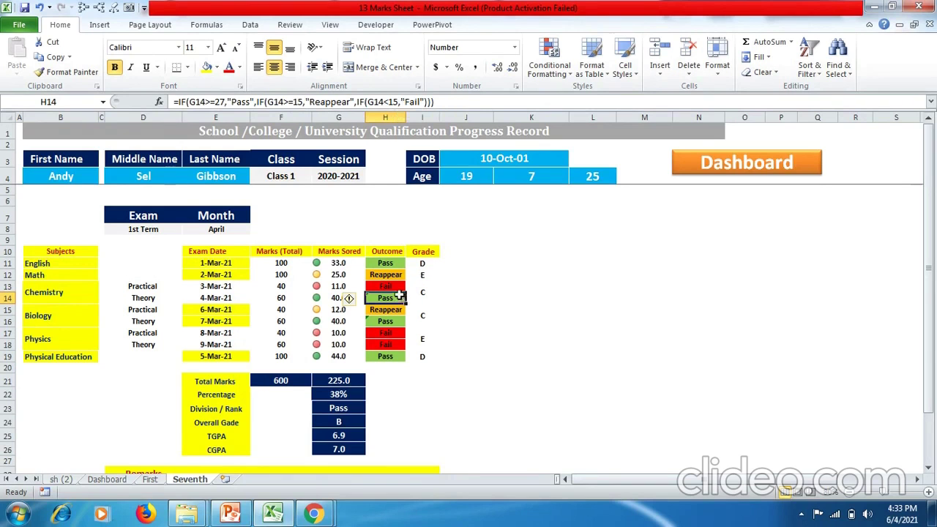
pyautogui.click(429, 264)
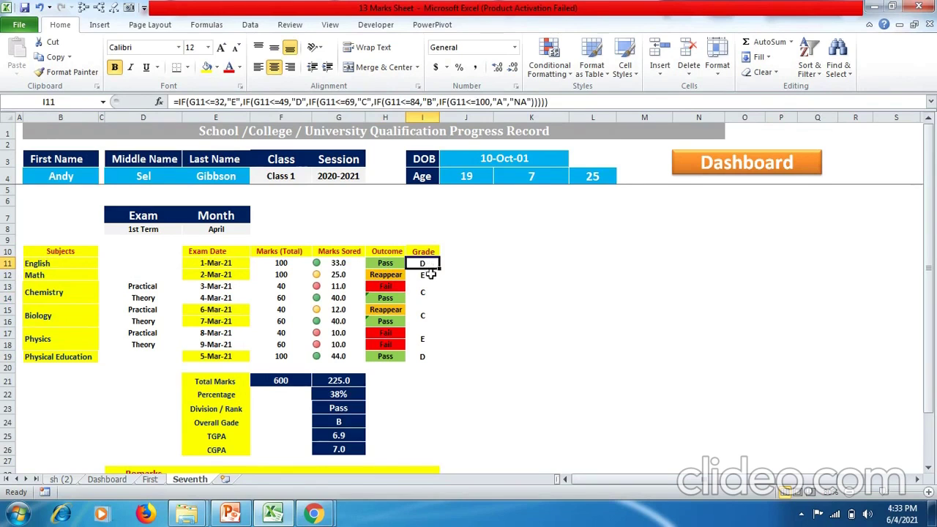
# Step: Inspect the I12 and I13 grade formulas and Chemistry marks F13:G14, then show the Dashboard sheet
pyautogui.moveTo(425, 275)
pyautogui.mouseDown()
pyautogui.moveTo(427, 284)
pyautogui.moveTo(424, 274)
pyautogui.mouseUp()
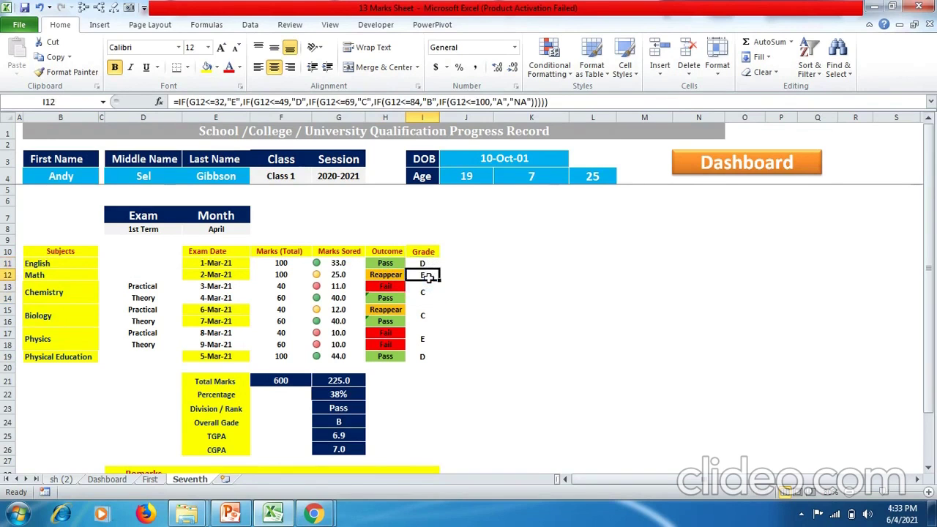
pyautogui.click(426, 285)
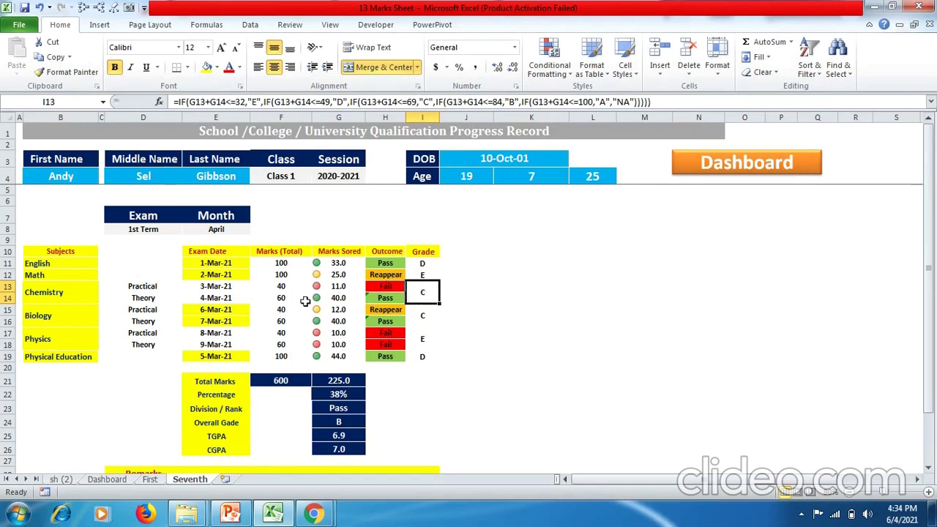
pyautogui.click(290, 287)
pyautogui.moveTo(290, 288); pyautogui.dragTo(291, 297)
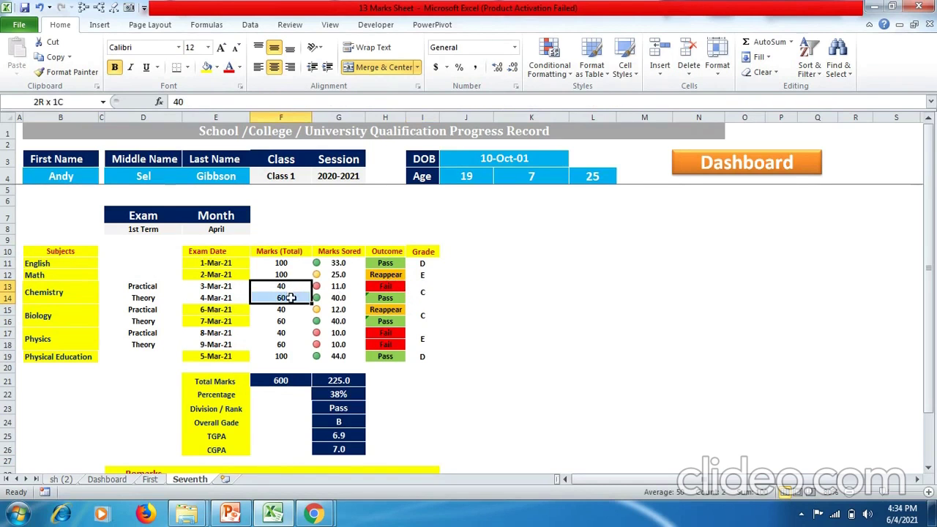
pyautogui.moveTo(349, 288); pyautogui.dragTo(349, 299)
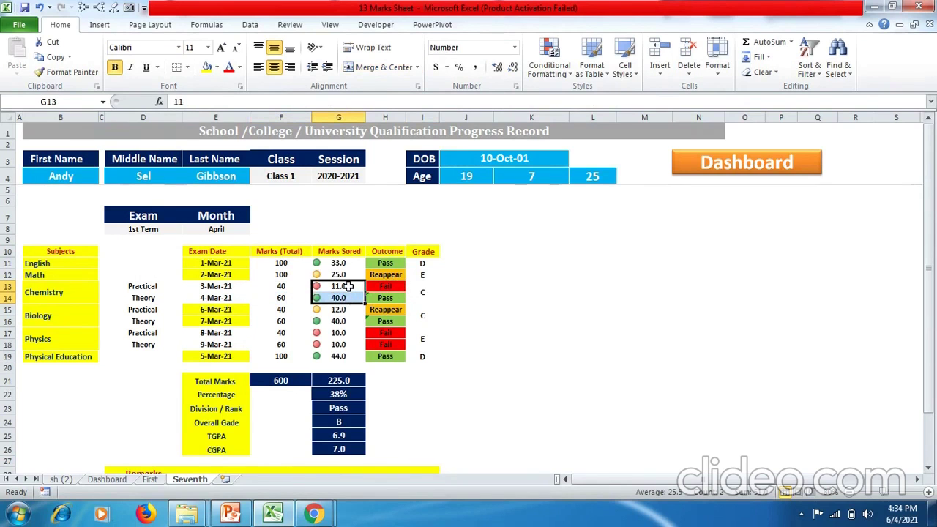
pyautogui.click(108, 479)
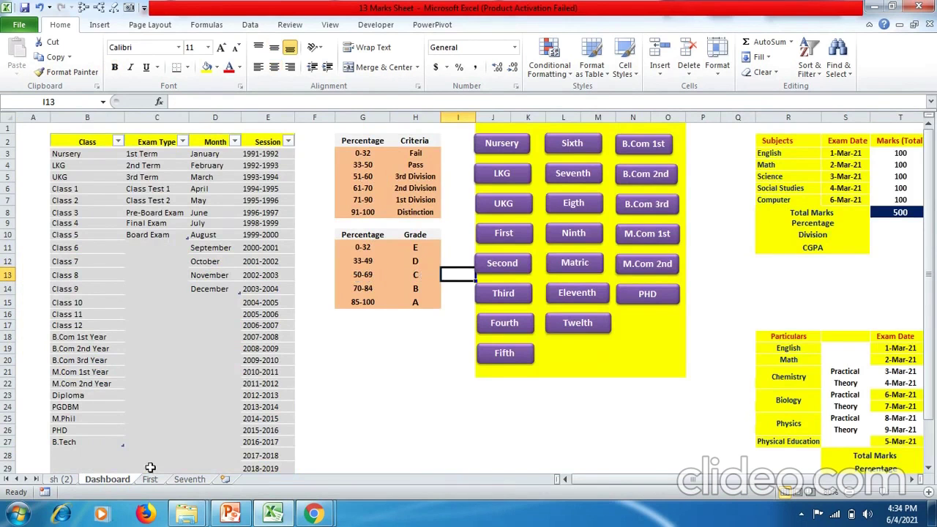
# Step: Back on the Seventh sheet, re-confirm the I13 Chemistry grade formula built on G13+G14
pyautogui.click(189, 479)
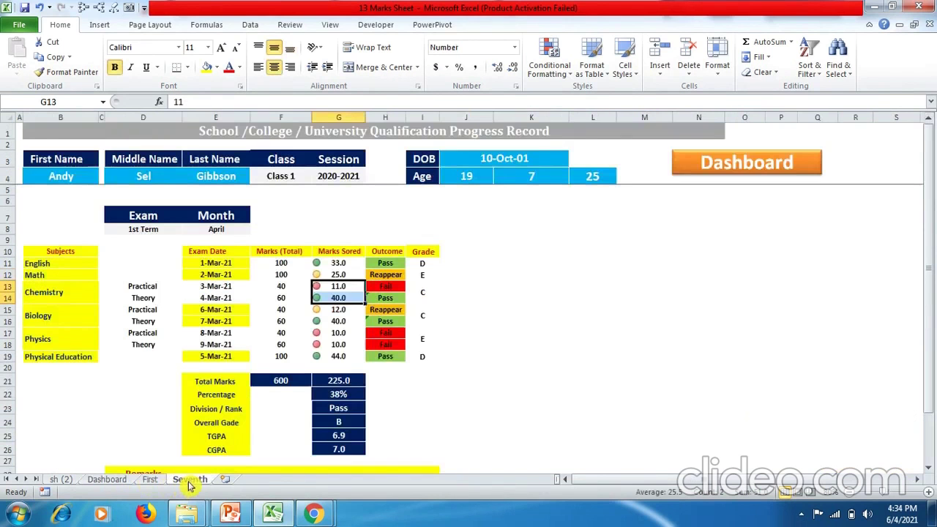
pyautogui.click(423, 294)
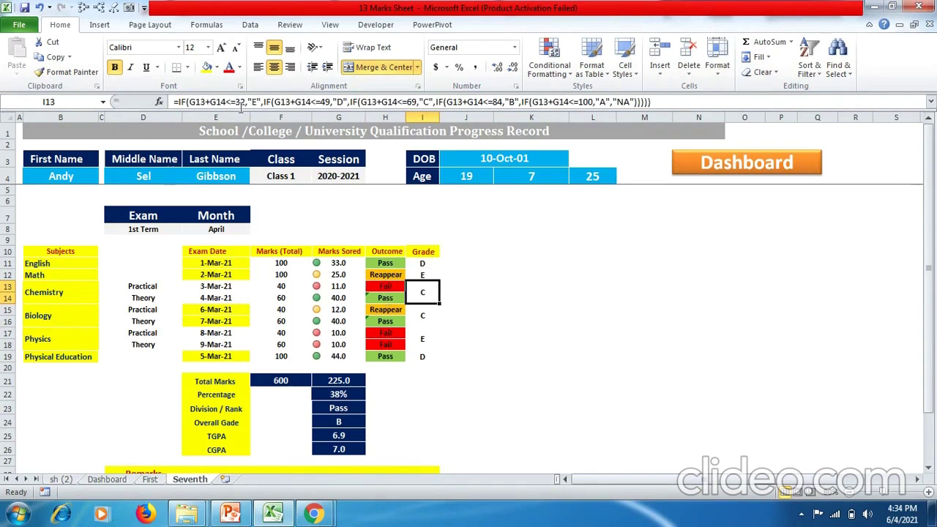
pyautogui.click(191, 102)
pyautogui.moveTo(189, 102); pyautogui.dragTo(225, 102)
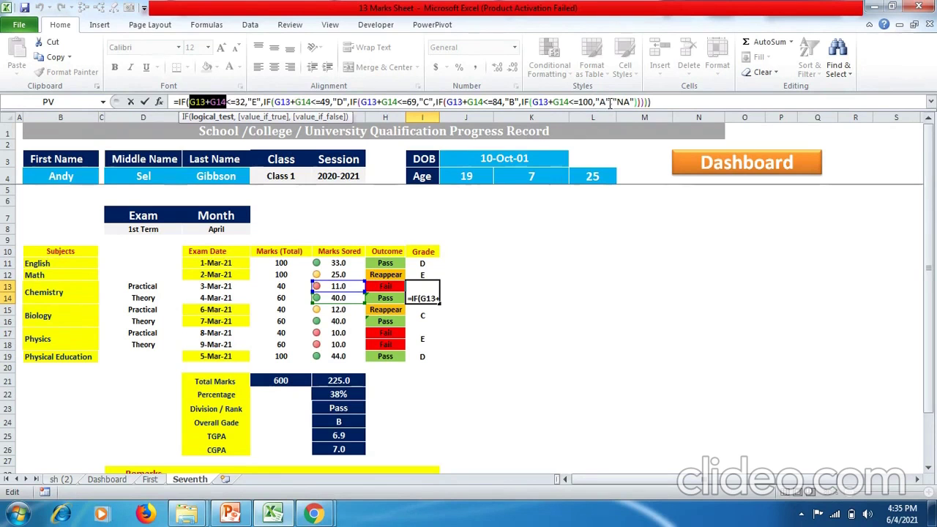
pyautogui.press('Return')
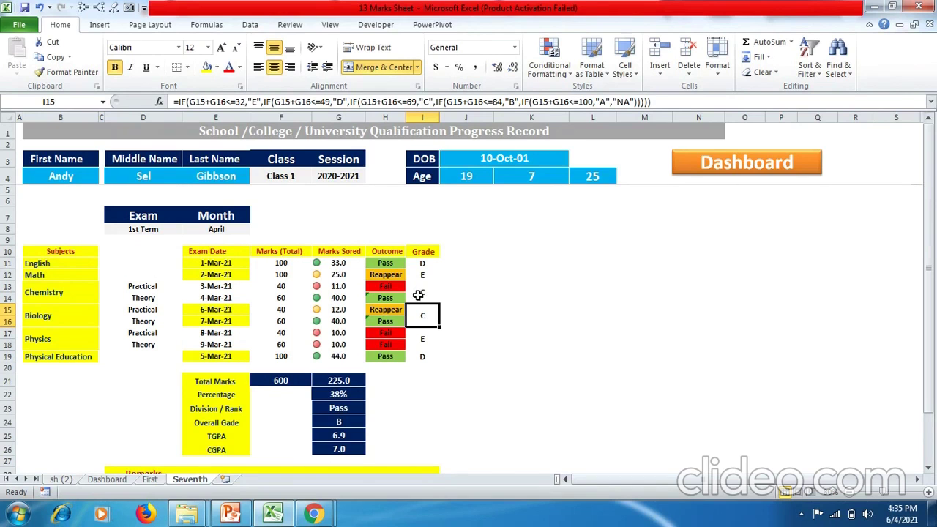
# Step: Review the scored marks, Outcome and Grade columns, totals summary and Physics rows B17:I18
pyautogui.moveTo(338, 263); pyautogui.dragTo(338, 354)
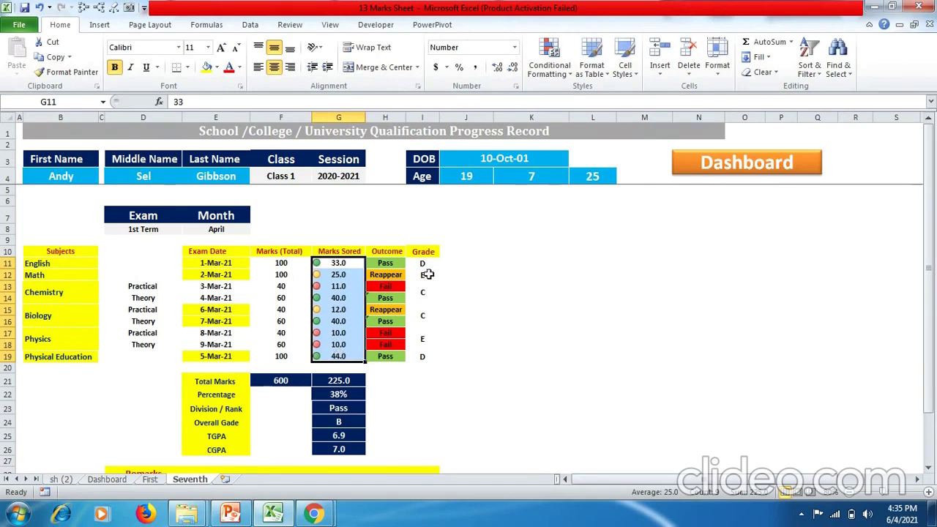
pyautogui.moveTo(386, 252); pyautogui.dragTo(423, 345)
pyautogui.moveTo(346, 385); pyautogui.dragTo(343, 442)
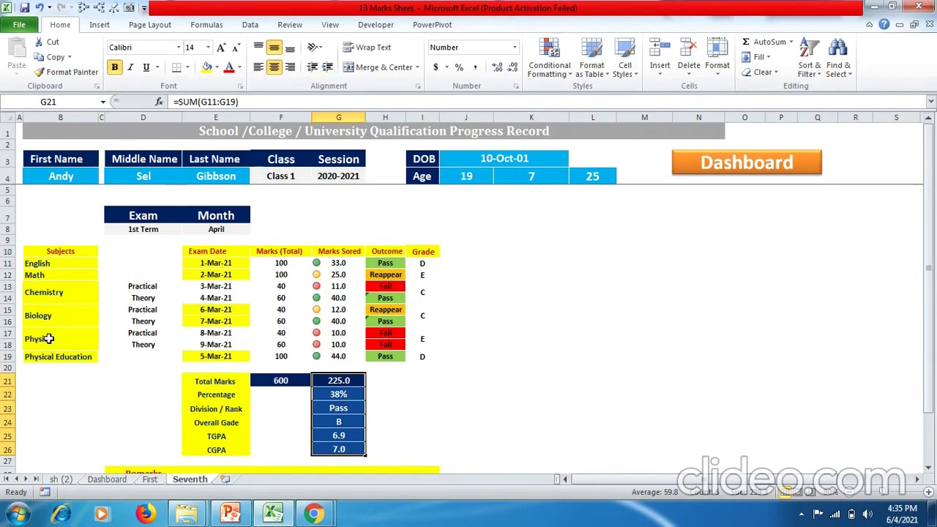
pyautogui.moveTo(49, 338); pyautogui.dragTo(413, 342)
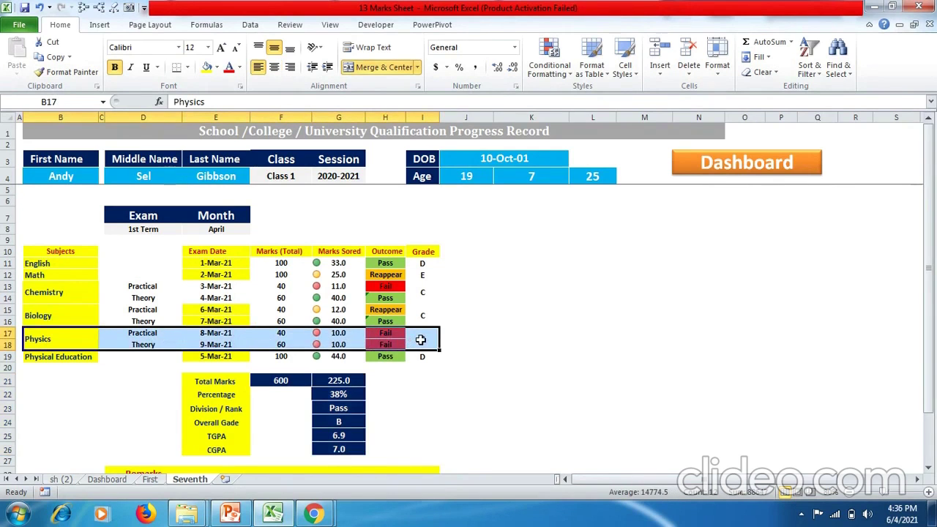
# Step: Insert two rows above Physics, shifting cells down, and enter a merged 'Sports' subject cell
pyautogui.rightClick(421, 340)
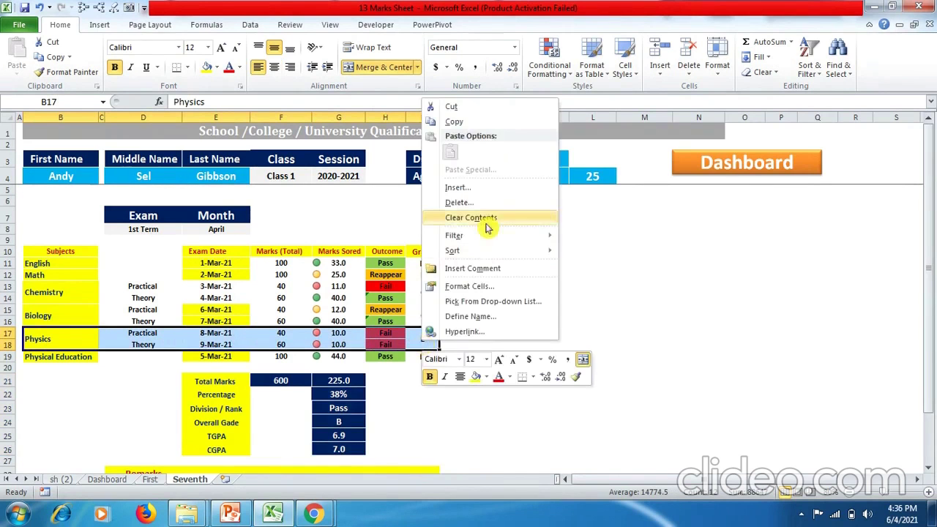
pyautogui.click(476, 188)
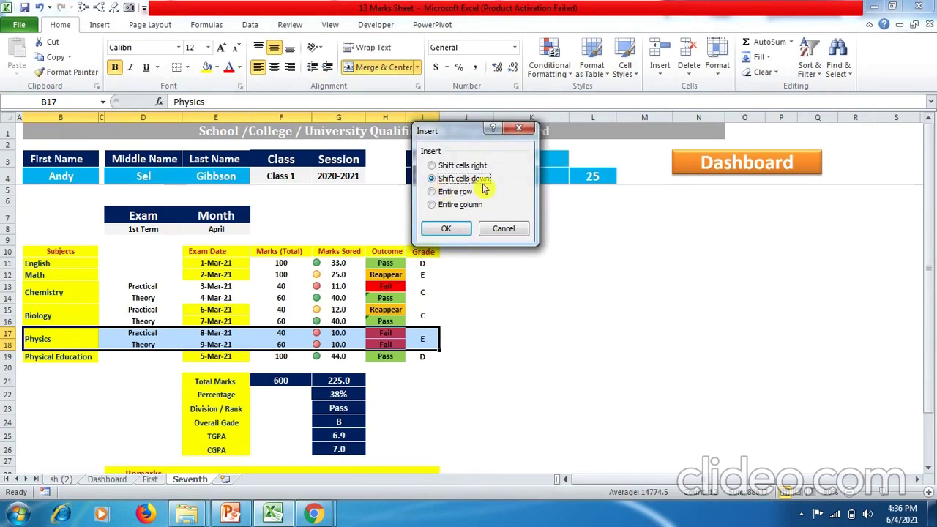
pyautogui.click(443, 231)
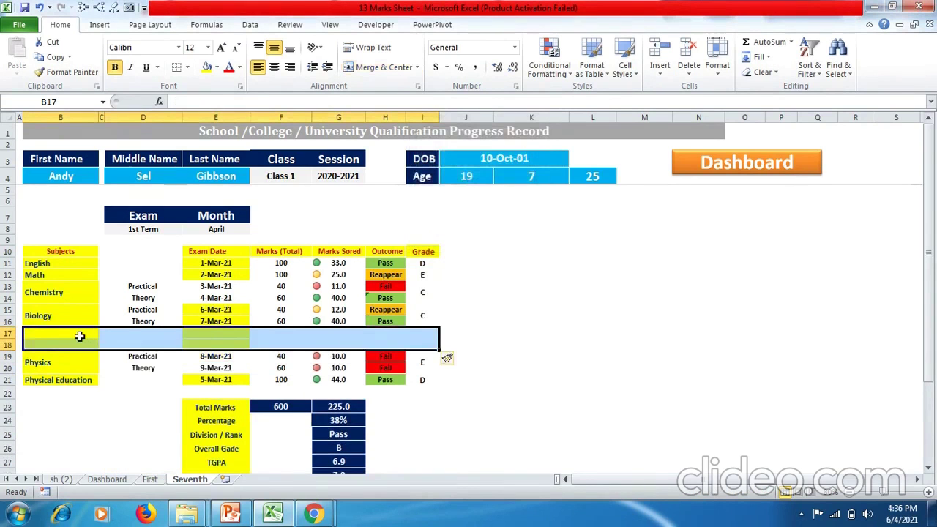
pyautogui.click(78, 335)
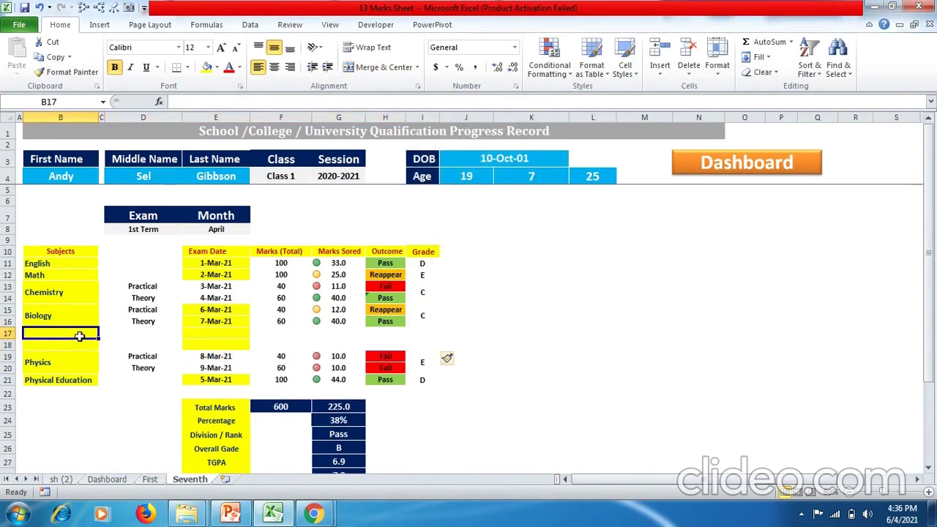
pyautogui.click(379, 67)
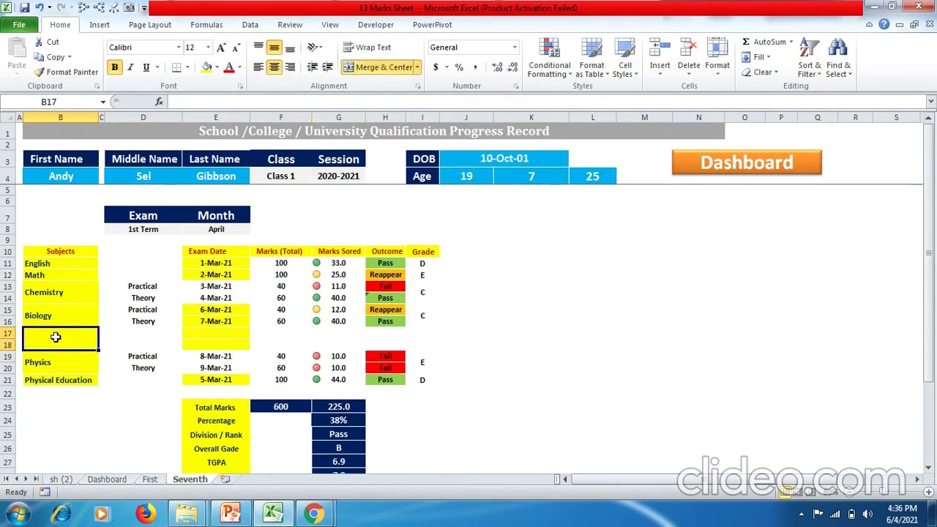
pyautogui.write('Sports')
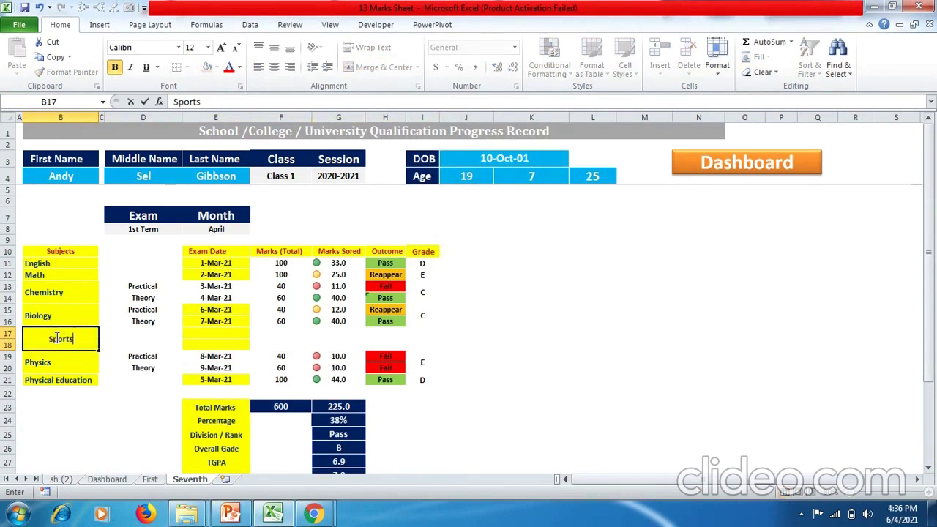
pyautogui.click(122, 344)
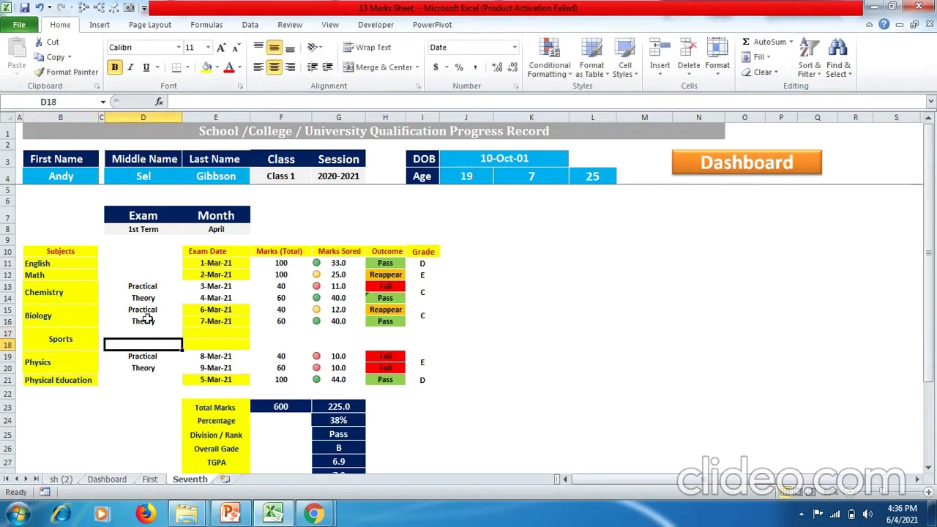
# Step: Copy the Biology Practical and Theory rows into D17 to fill the Sports papers
pyautogui.moveTo(145, 313); pyautogui.dragTo(418, 317)
pyautogui.click(53, 57)
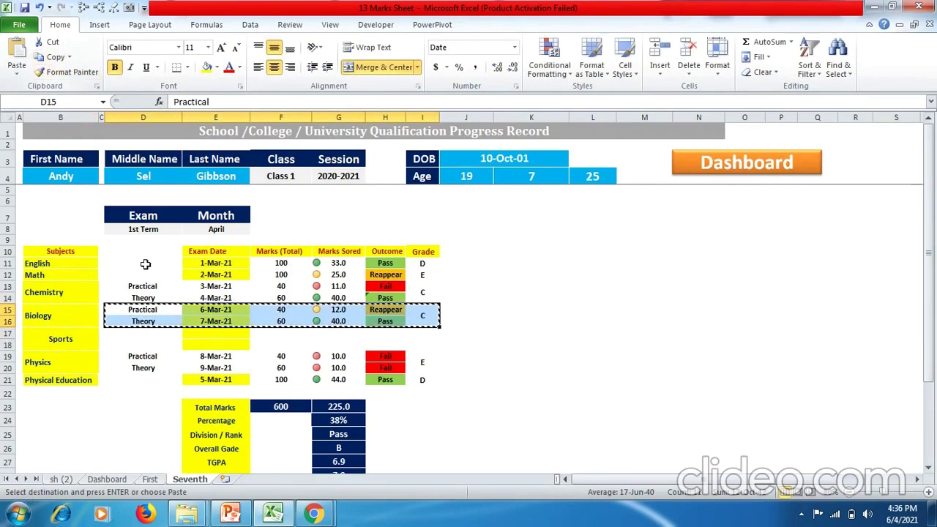
pyautogui.click(114, 333)
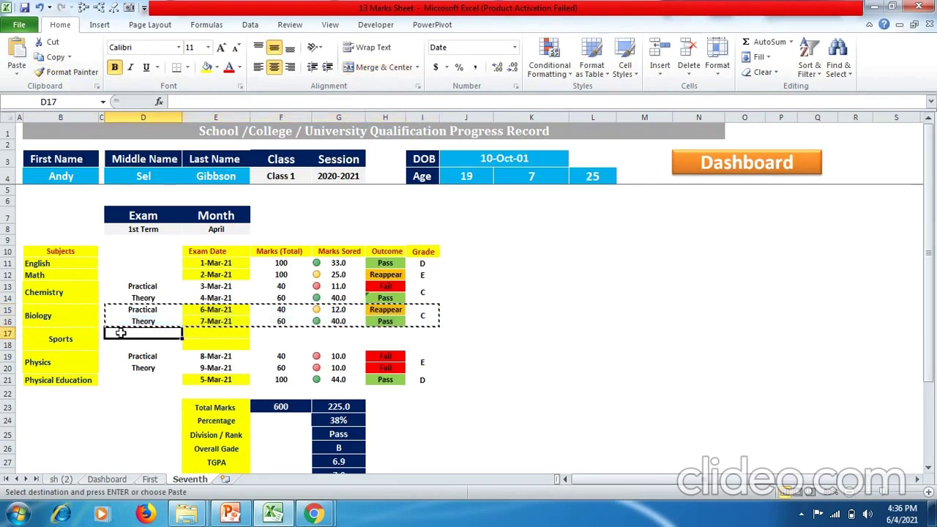
pyautogui.click(19, 51)
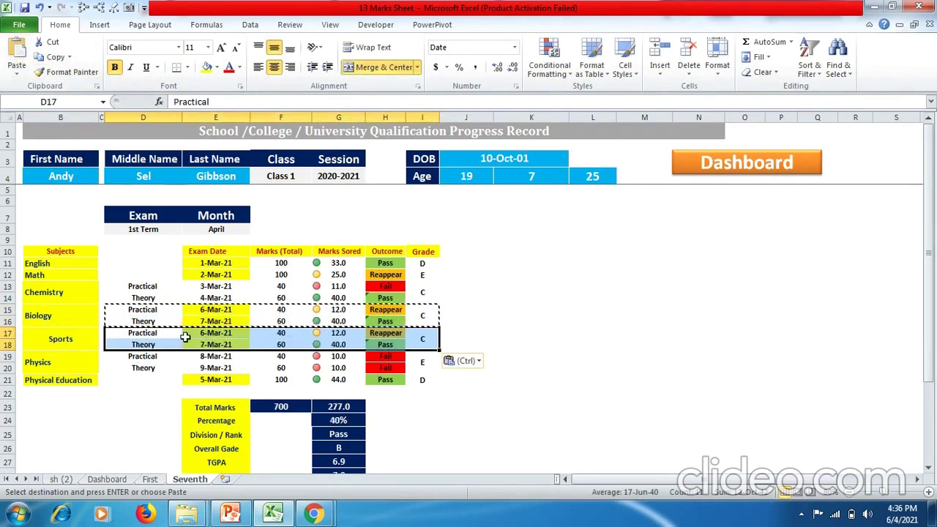
pyautogui.hotkey('ctrl', 'Right')
pyautogui.doubleClick(209, 335)
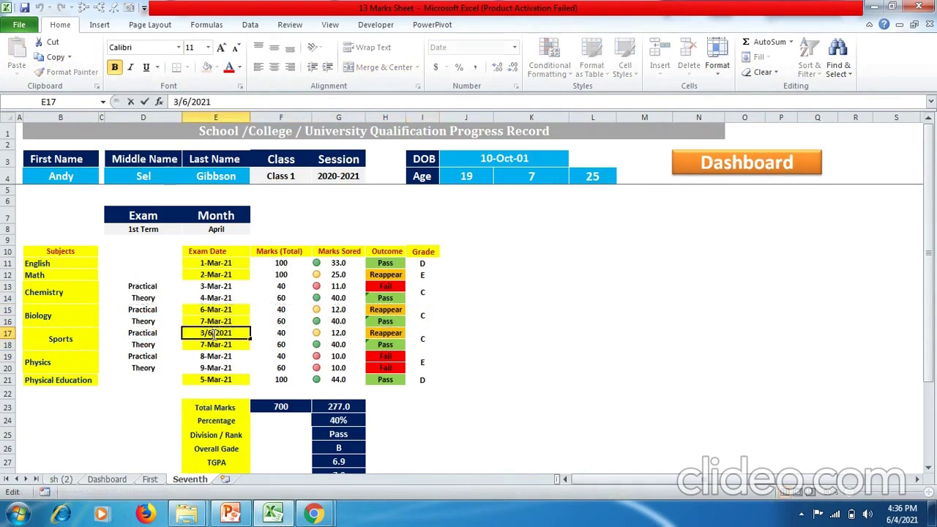
pyautogui.click(235, 345)
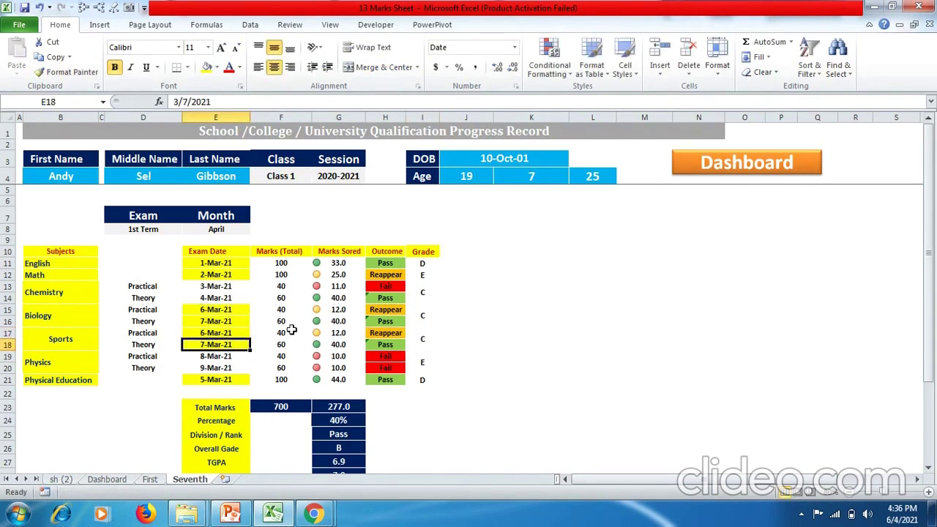
pyautogui.click(342, 333)
pyautogui.click(384, 335)
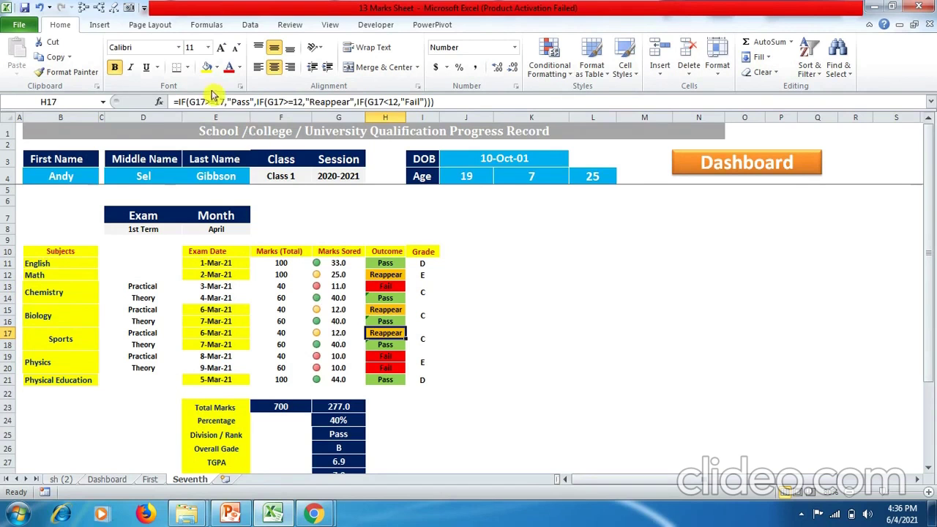
# Step: Look over the First sheet's progress record, then return to the Dashboard
pyautogui.click(466, 393)
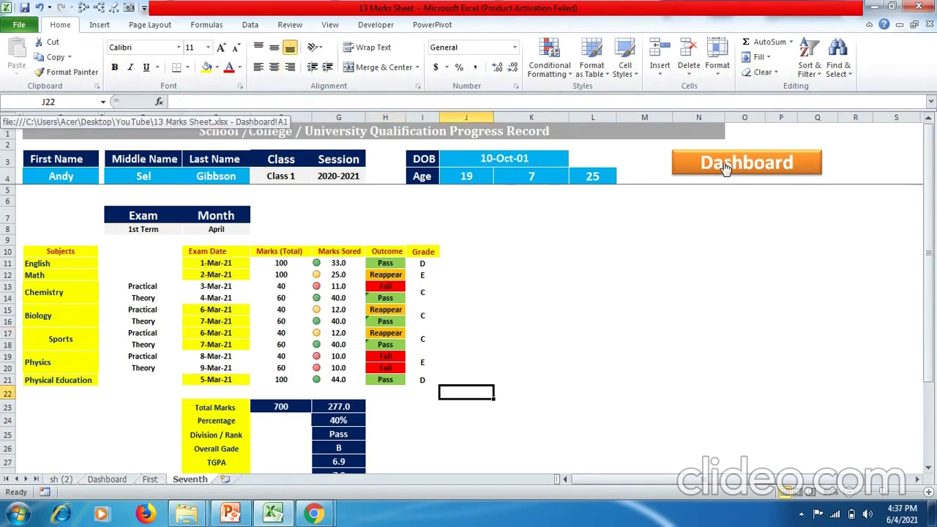
pyautogui.click(734, 161)
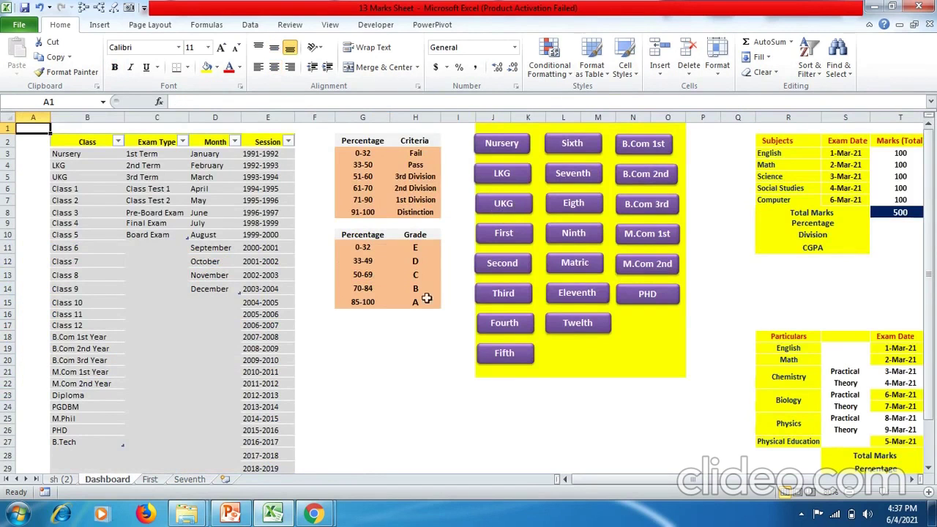
pyautogui.click(187, 480)
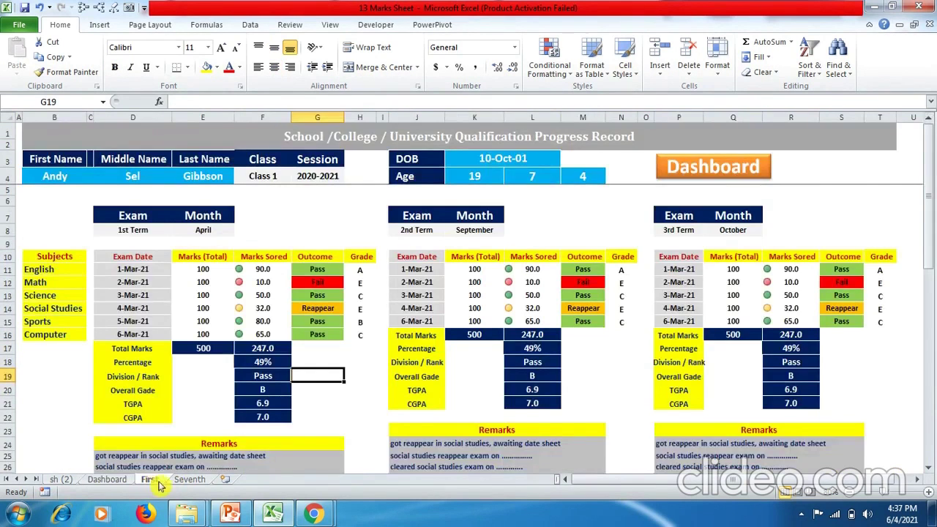
pyautogui.click(113, 480)
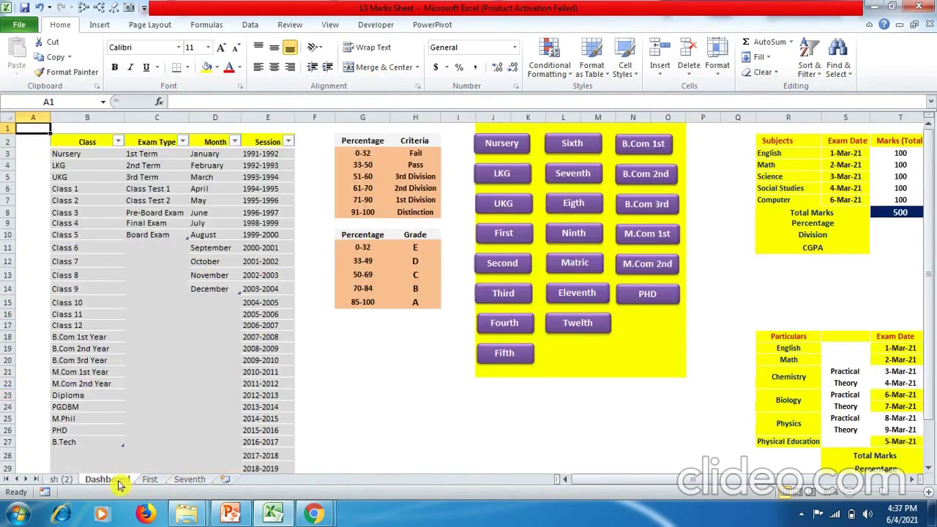
# Step: Re-link the First button to the 'First' sheet in this document and test it
pyautogui.rightClick(514, 235)
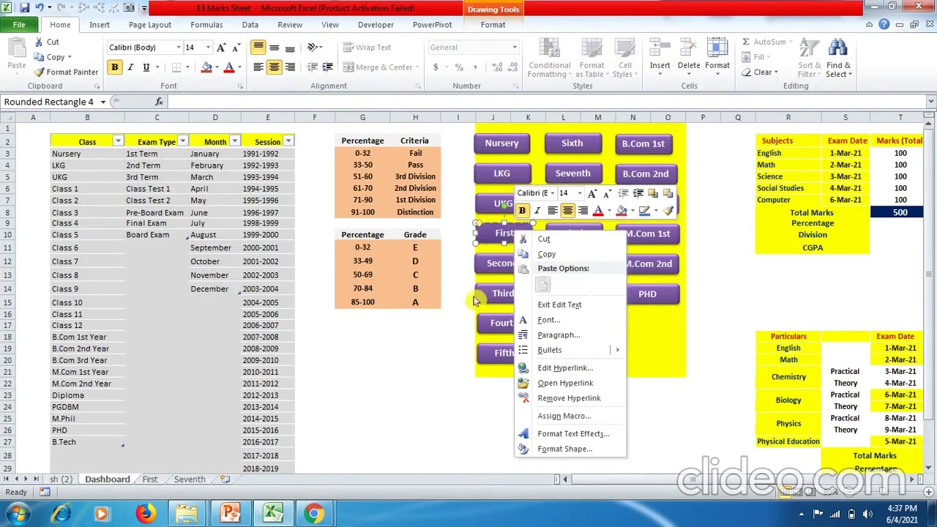
pyautogui.press('Escape')
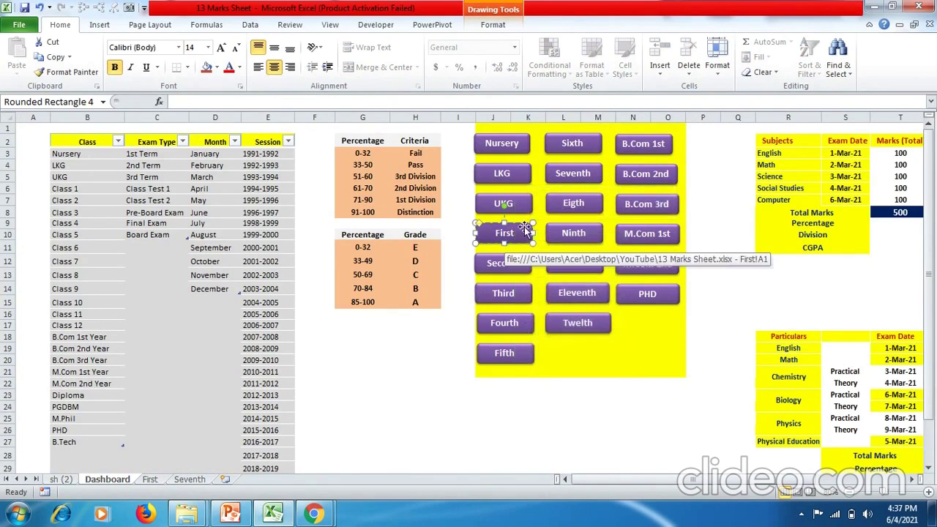
pyautogui.rightClick(524, 229)
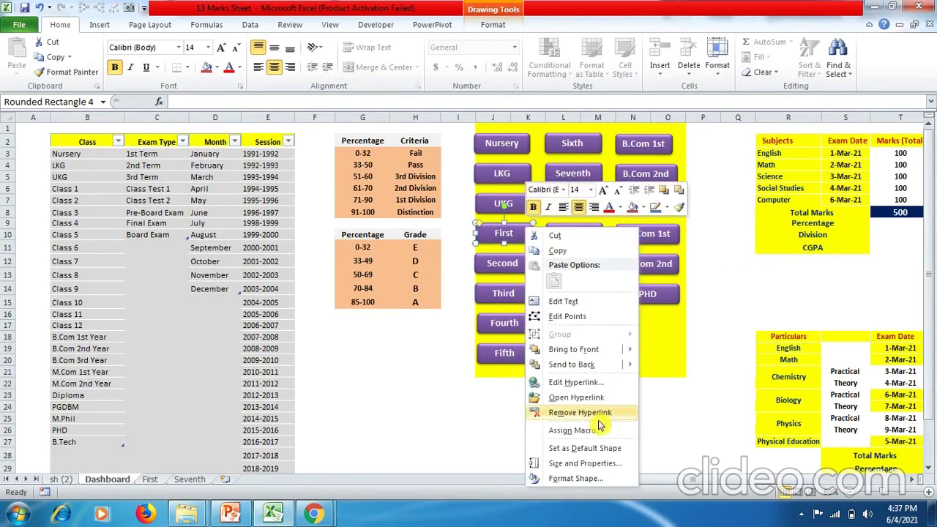
pyautogui.click(573, 382)
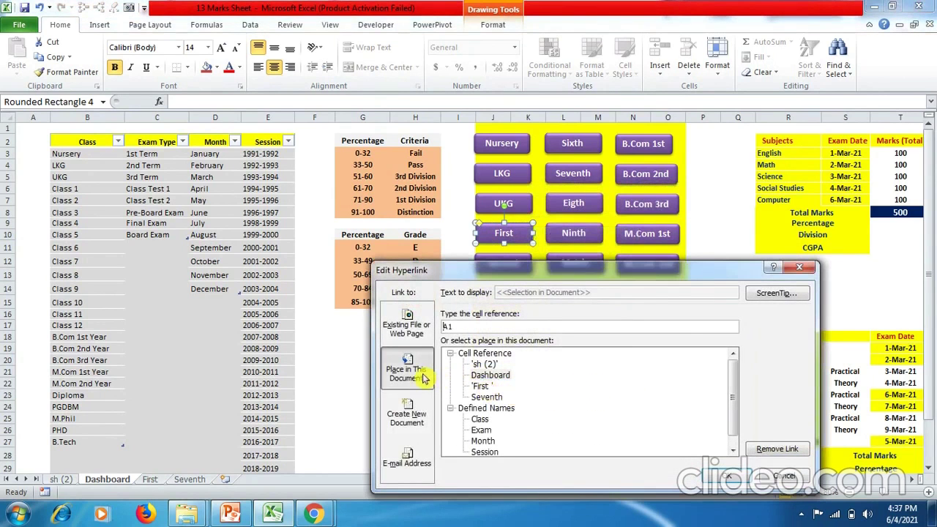
pyautogui.click(480, 387)
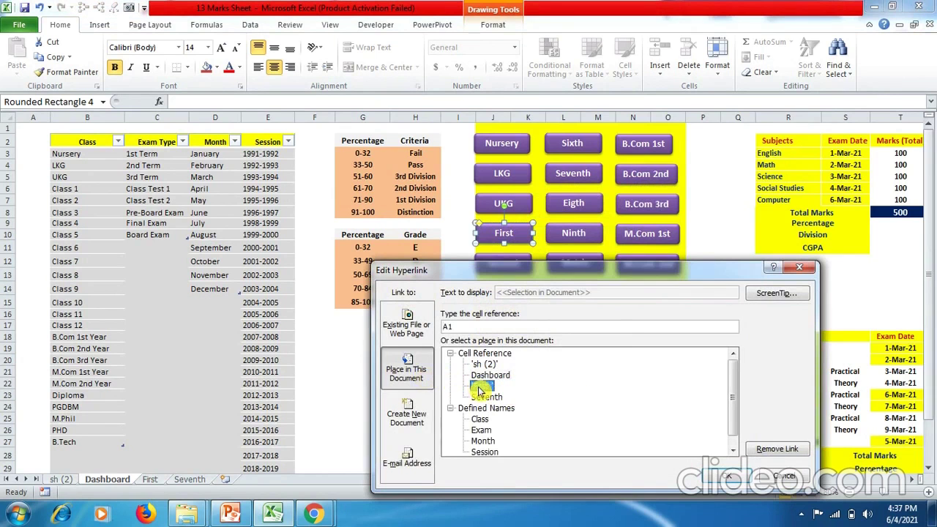
pyautogui.click(717, 477)
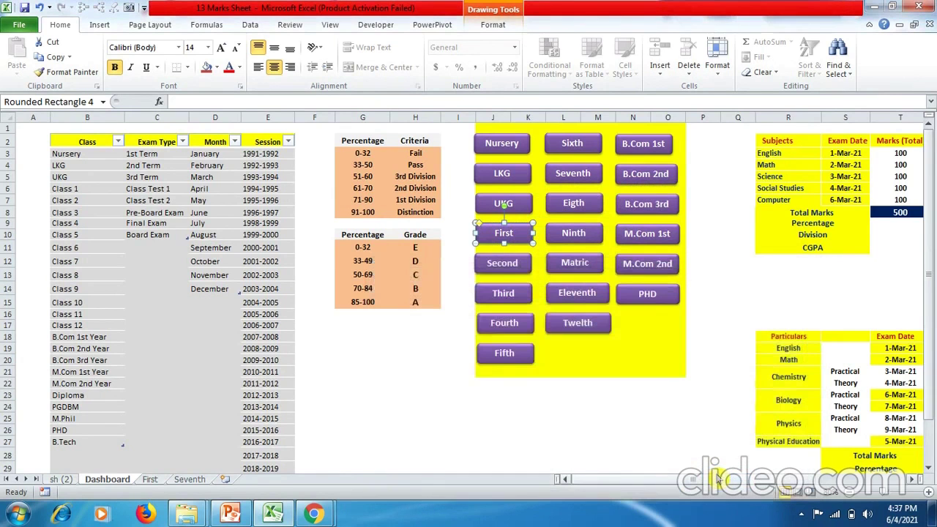
pyautogui.click(563, 406)
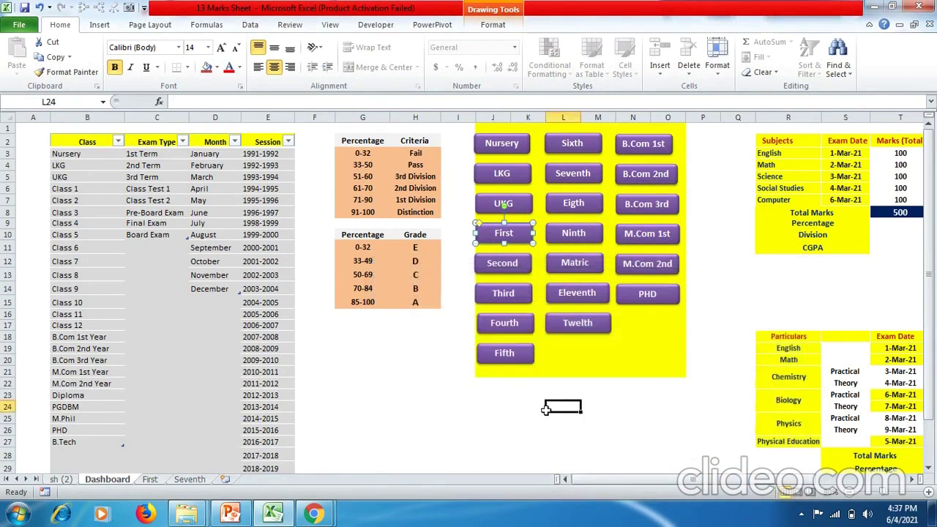
pyautogui.click(490, 235)
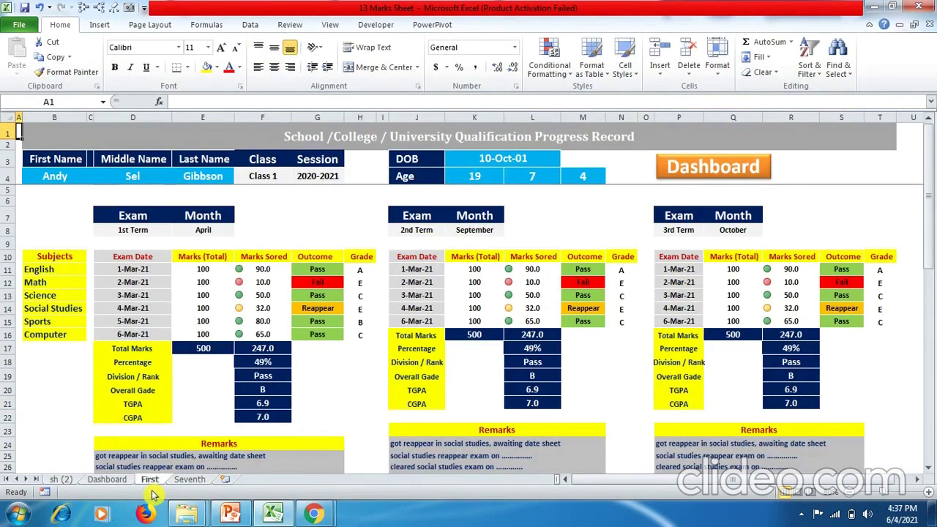
# Step: Hyperlink the Dashboard's Seventh button to the 'Seventh' sheet and test it
pyautogui.click(735, 178)
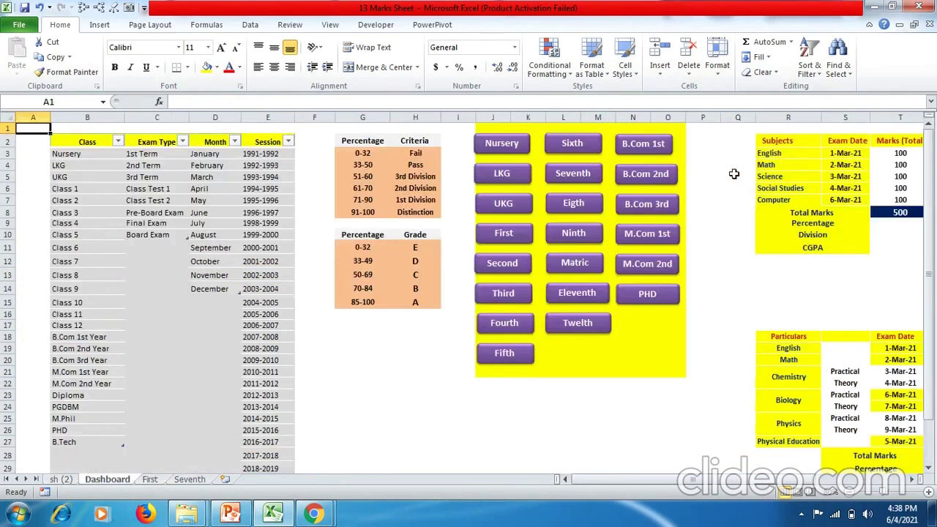
pyautogui.rightClick(583, 173)
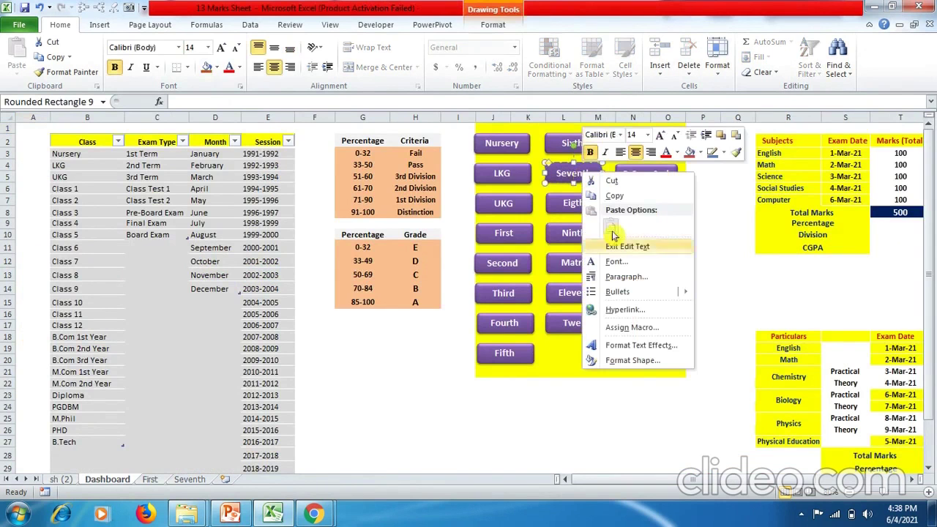
pyautogui.click(650, 311)
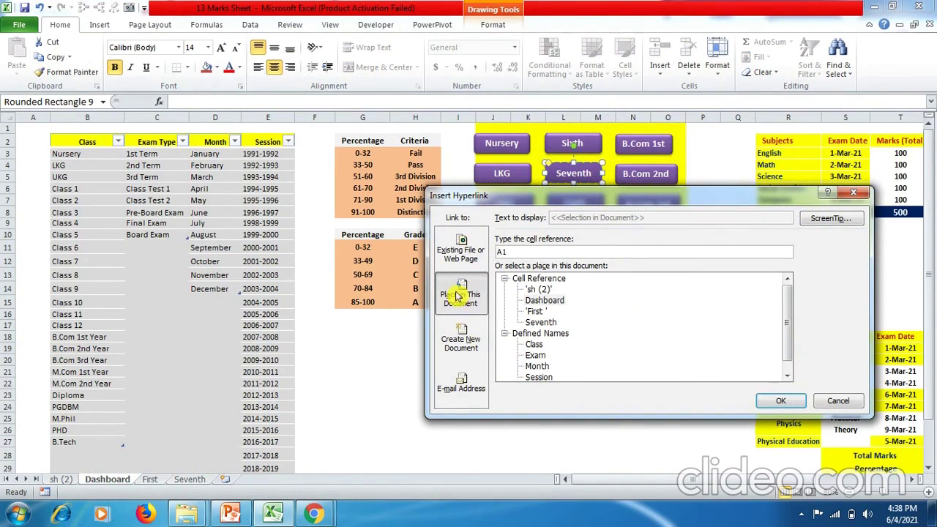
pyautogui.click(540, 322)
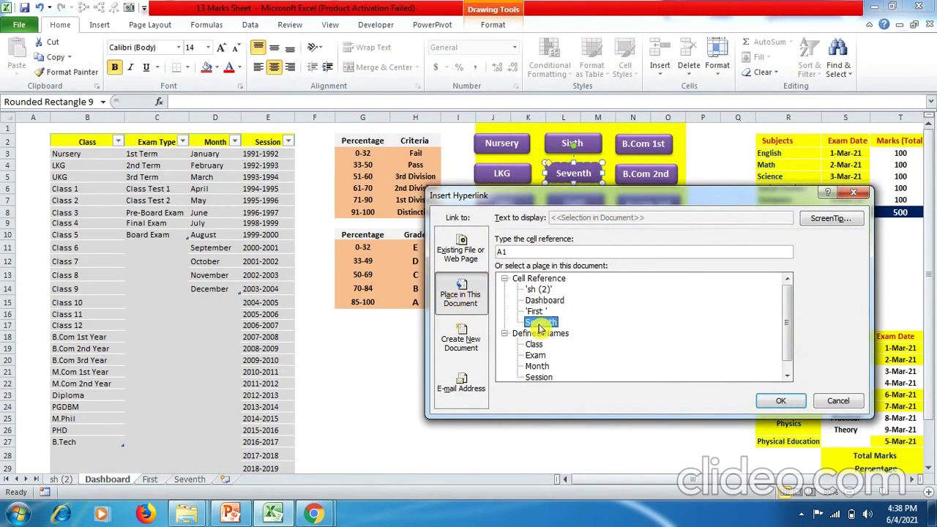
pyautogui.click(784, 402)
pyautogui.click(620, 404)
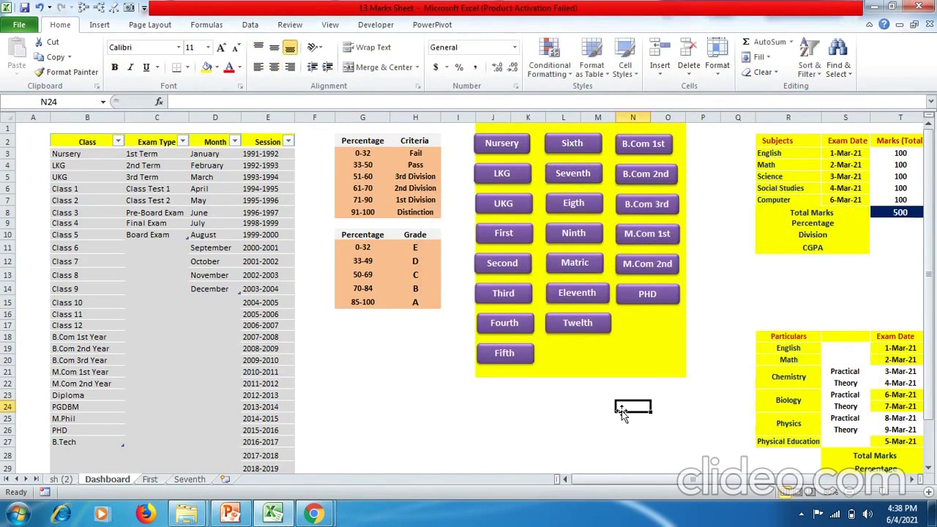
pyautogui.click(596, 179)
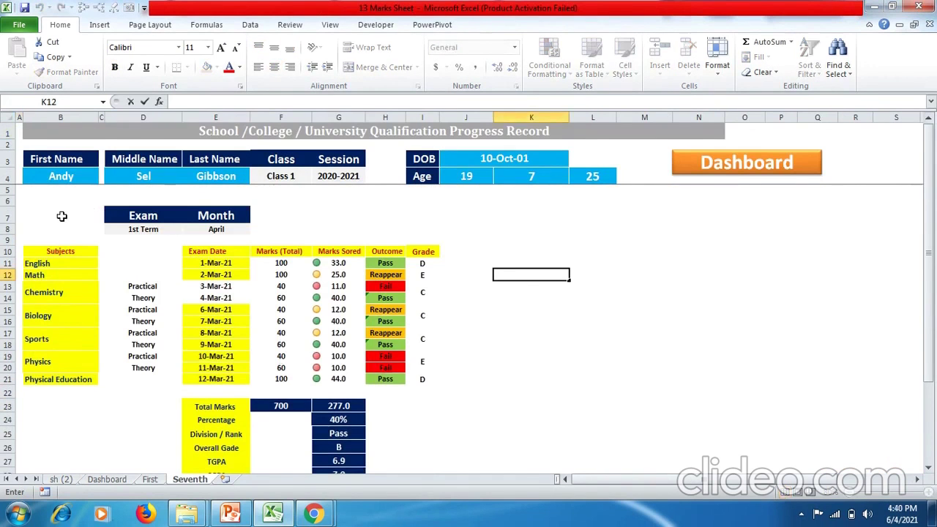
# Step: Copy the 1st-term table B7:I21 and paste it beside the original at K7
pyautogui.moveTo(64, 213); pyautogui.dragTo(422, 356)
pyautogui.moveTo(422, 379); pyautogui.dragTo(422, 379)
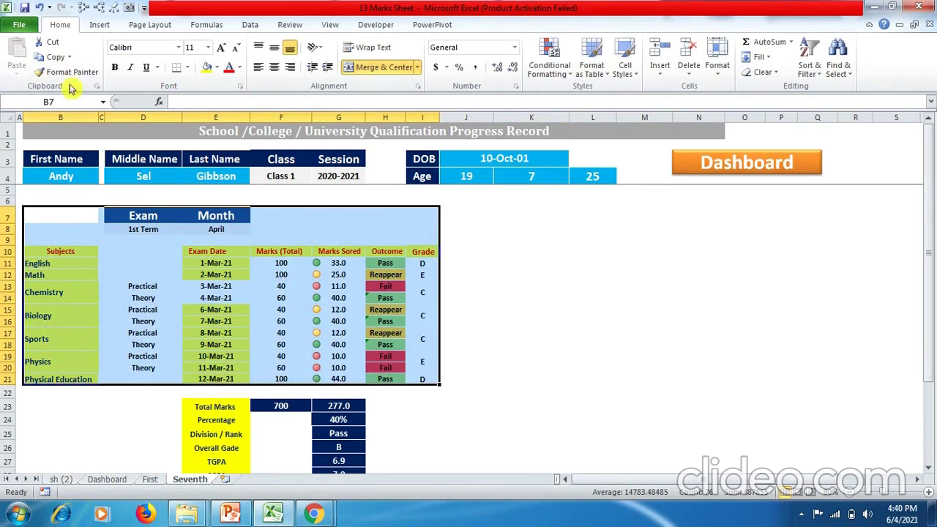
pyautogui.click(52, 56)
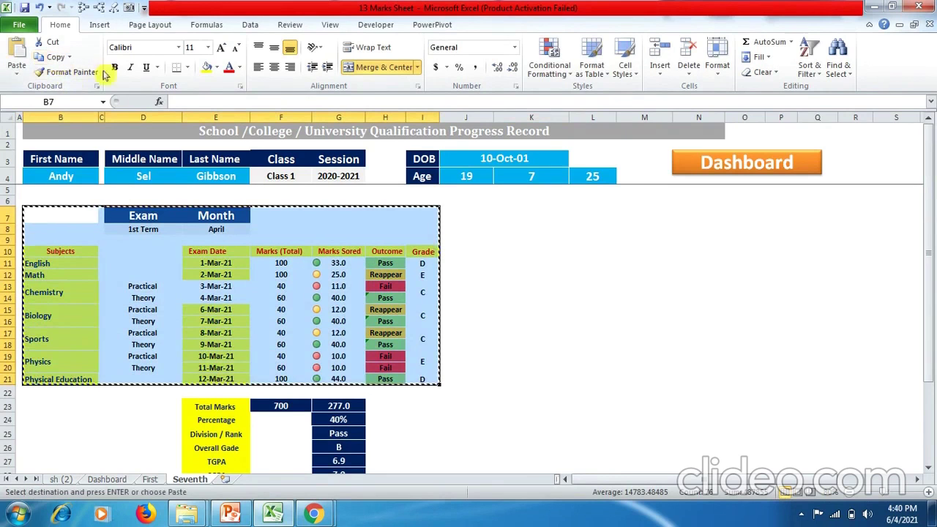
pyautogui.click(521, 214)
pyautogui.click(16, 57)
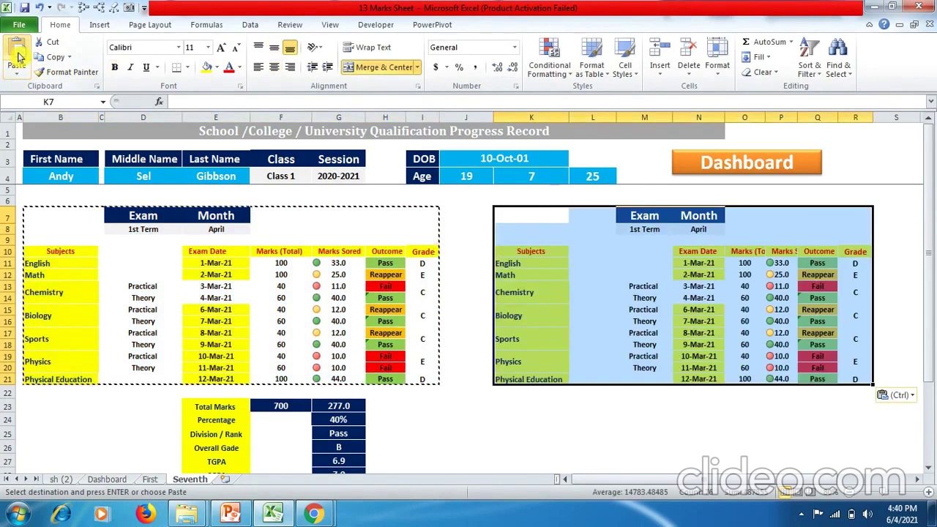
pyautogui.click(563, 229)
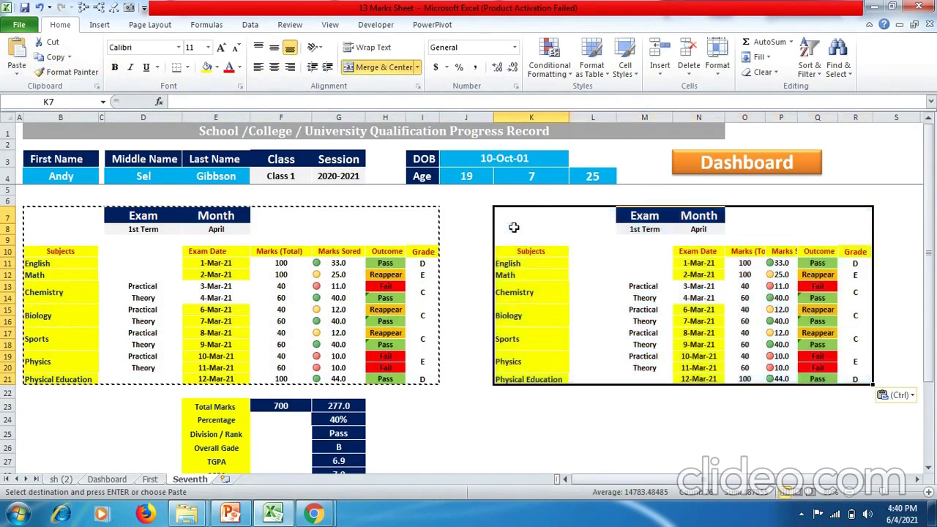
# Step: Set the copied table's term to 2nd Term in M8 and month to September in N8
pyautogui.click(655, 229)
pyautogui.click(677, 230)
pyautogui.click(661, 244)
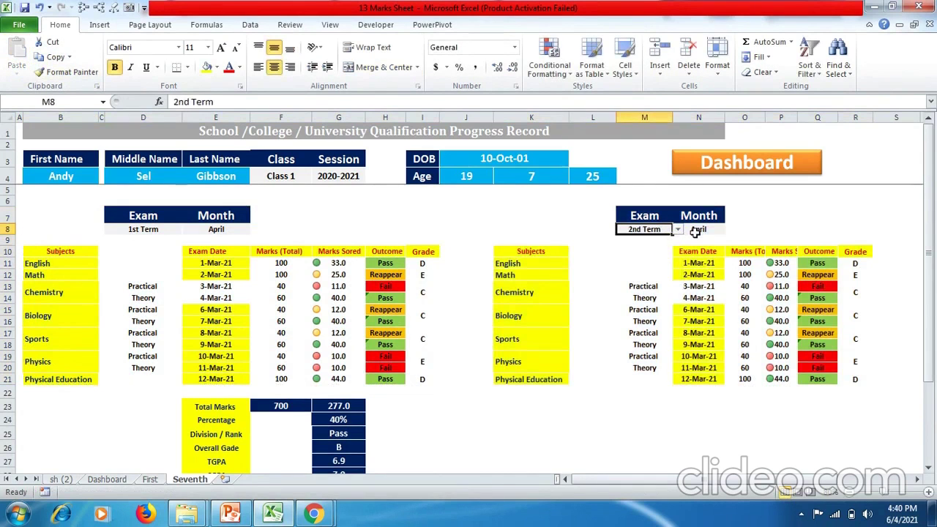
pyautogui.click(695, 230)
pyautogui.click(729, 230)
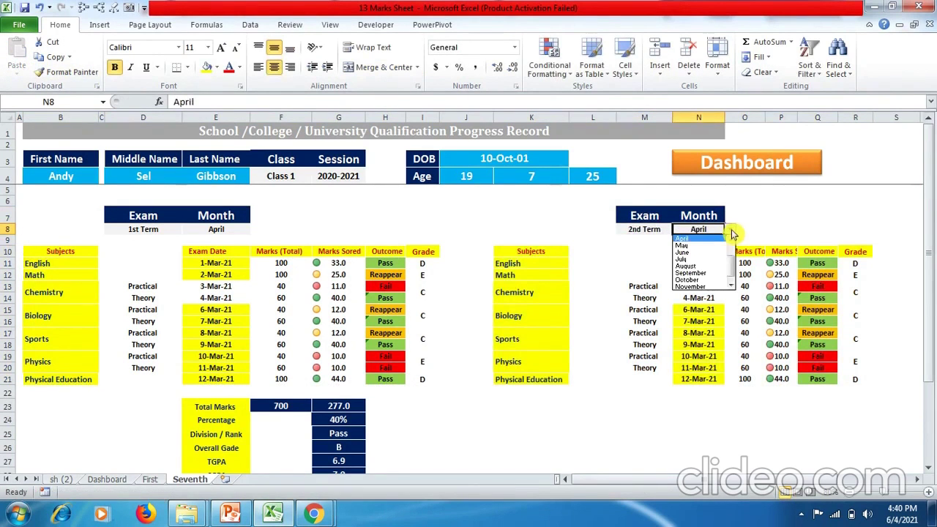
pyautogui.click(718, 267)
pyautogui.scroll(-2, 924, 186)
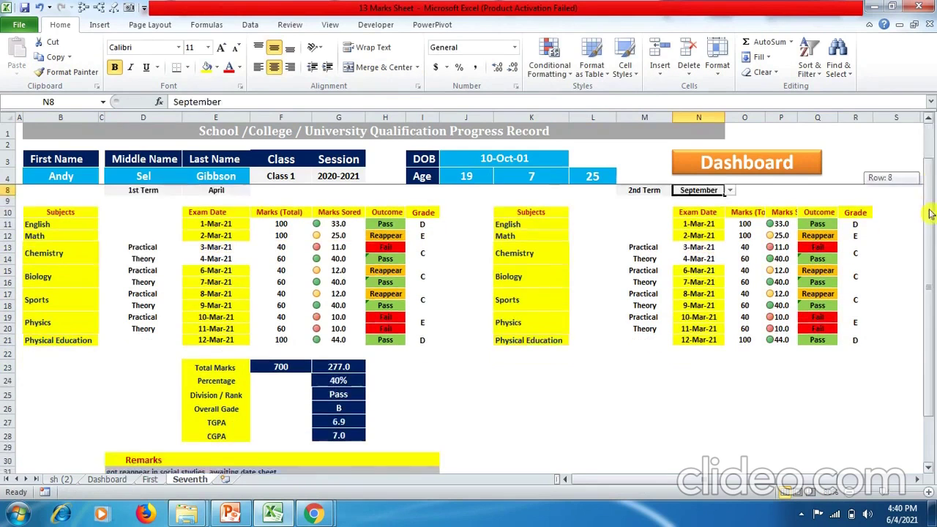
# Step: Copy the Total Marks summary block E23:G28 and paste it at N23 under the 2nd-term table
pyautogui.moveTo(207, 345); pyautogui.dragTo(351, 415)
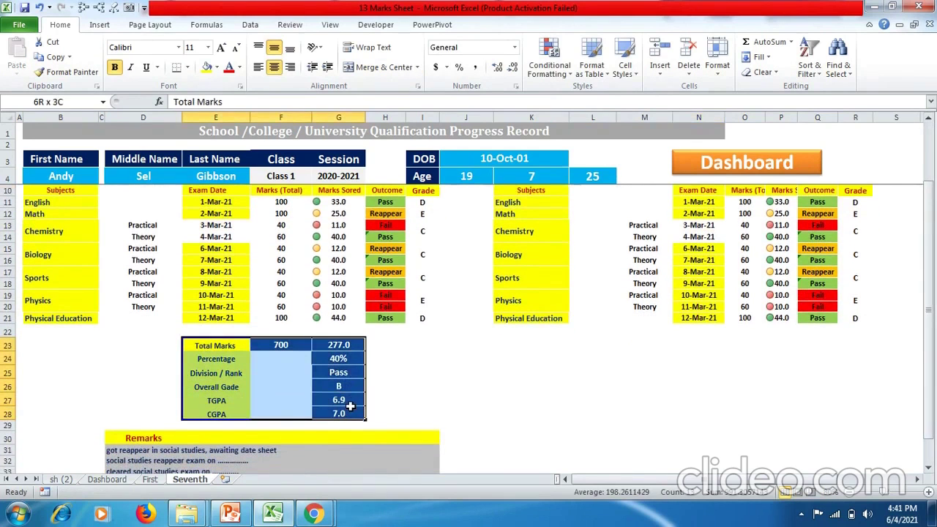
pyautogui.click(51, 57)
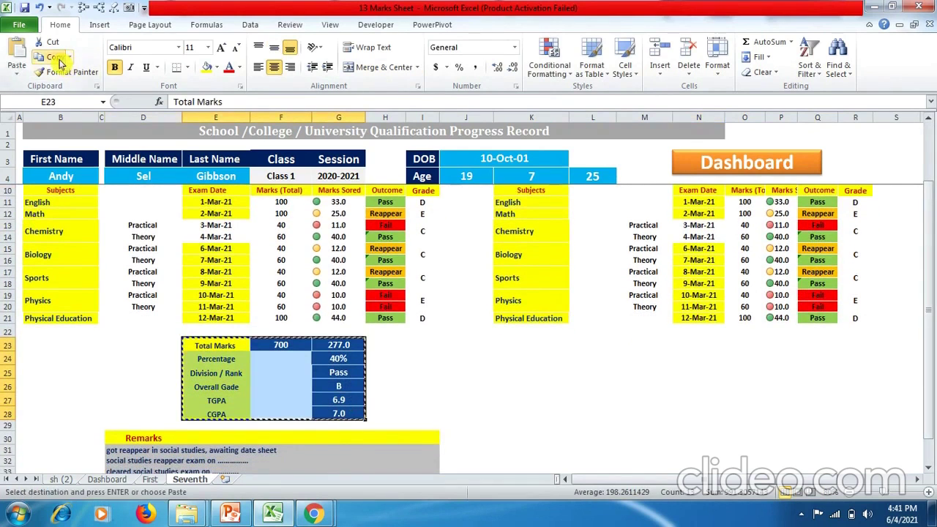
pyautogui.click(695, 341)
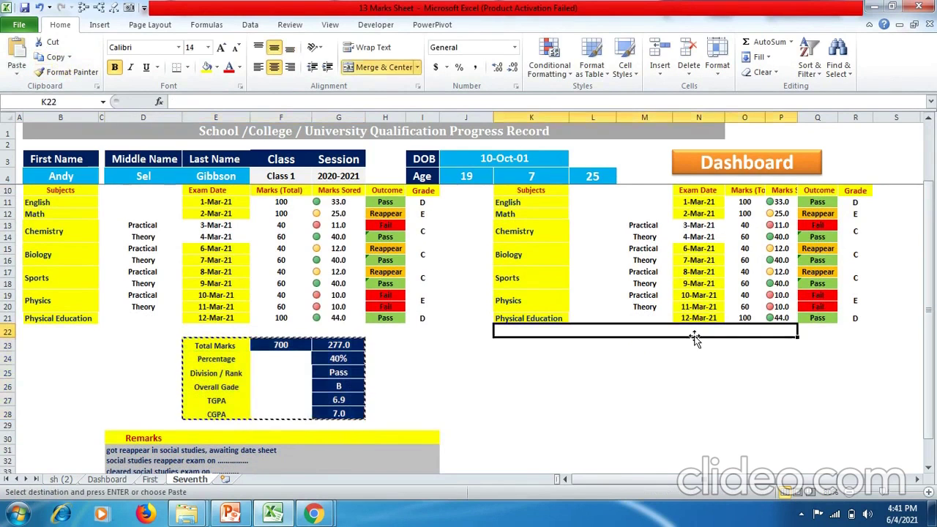
pyautogui.click(24, 51)
pyautogui.click(520, 331)
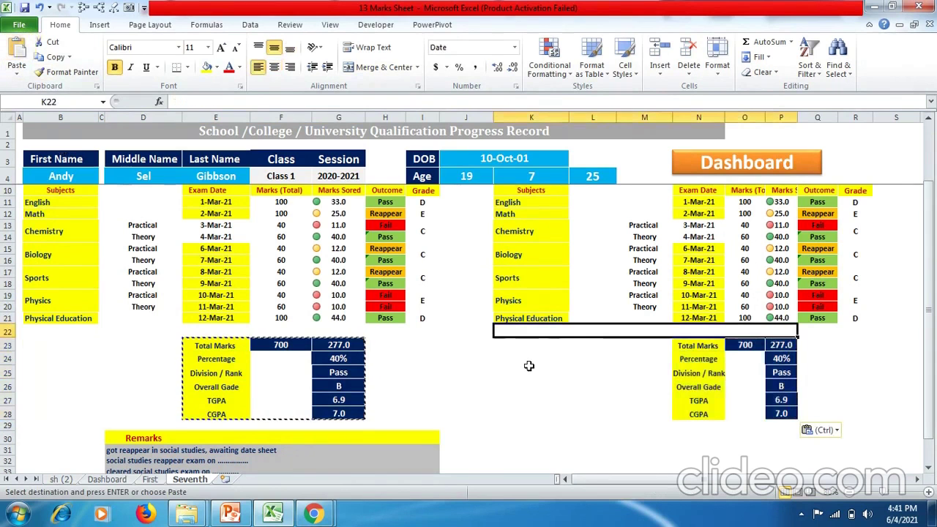